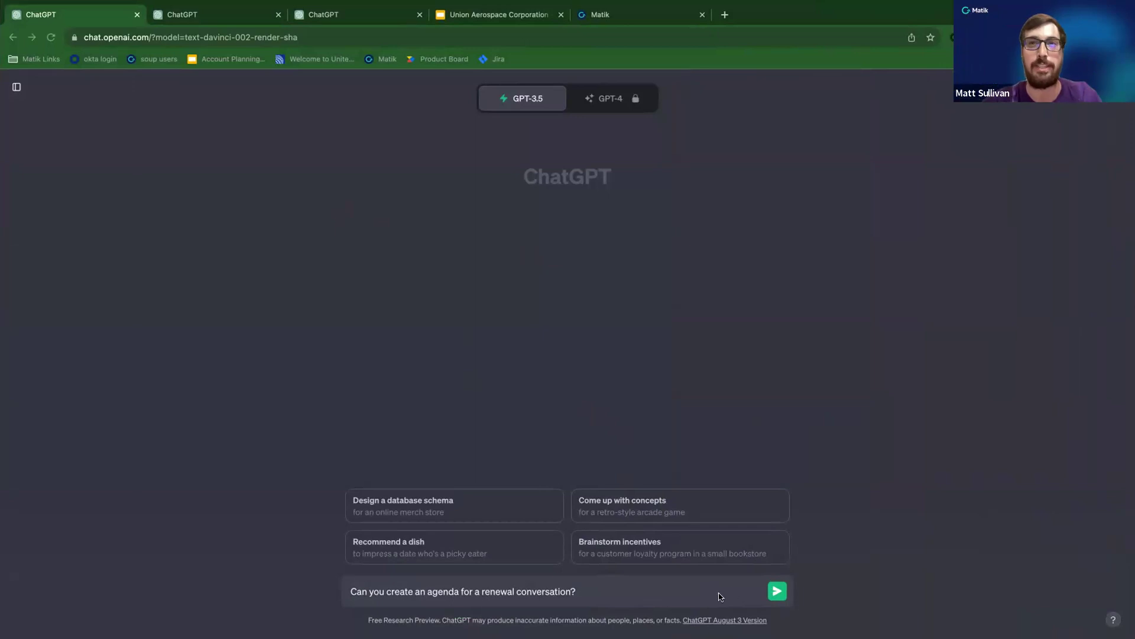
Send the renewal agenda question and read through ChatGPT's 13-point agenda reply
{"action": "left_click", "coordinate": [777, 591]}
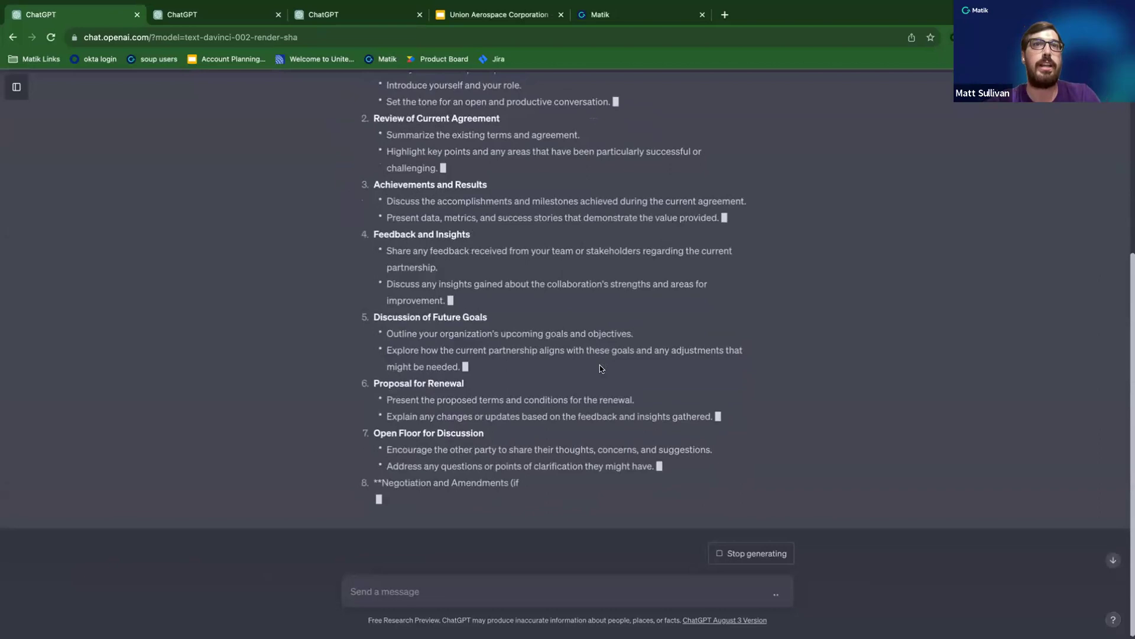
{"action": "scroll", "coordinate": [599, 367], "scroll_direction": "up", "scroll_amount": 3}
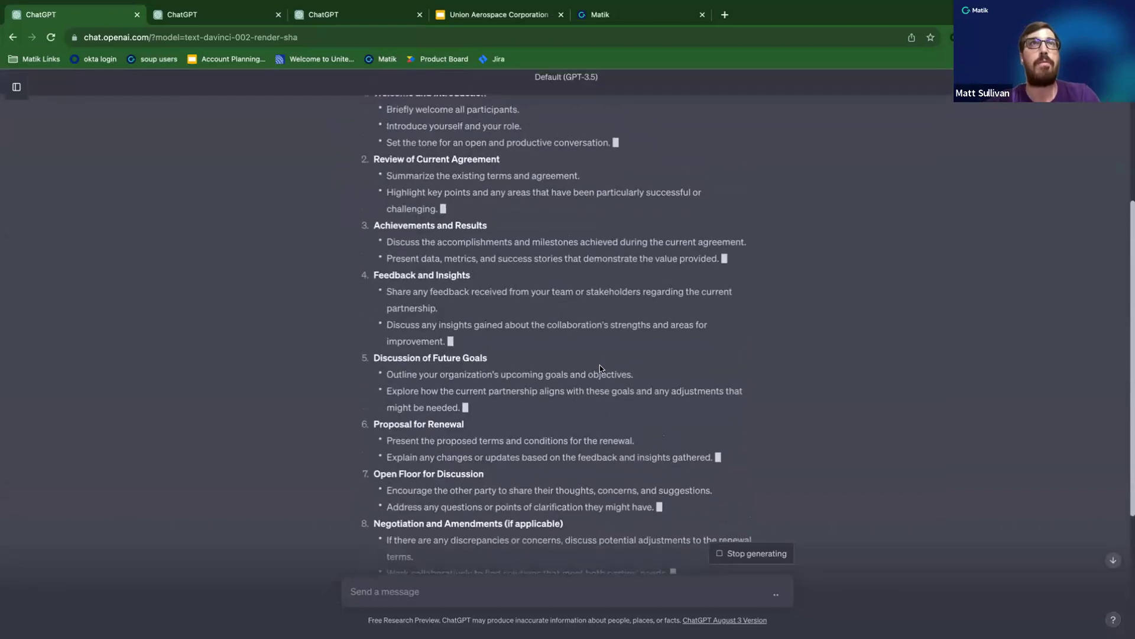
{"action": "scroll", "coordinate": [600, 364], "scroll_direction": "up", "scroll_amount": 5}
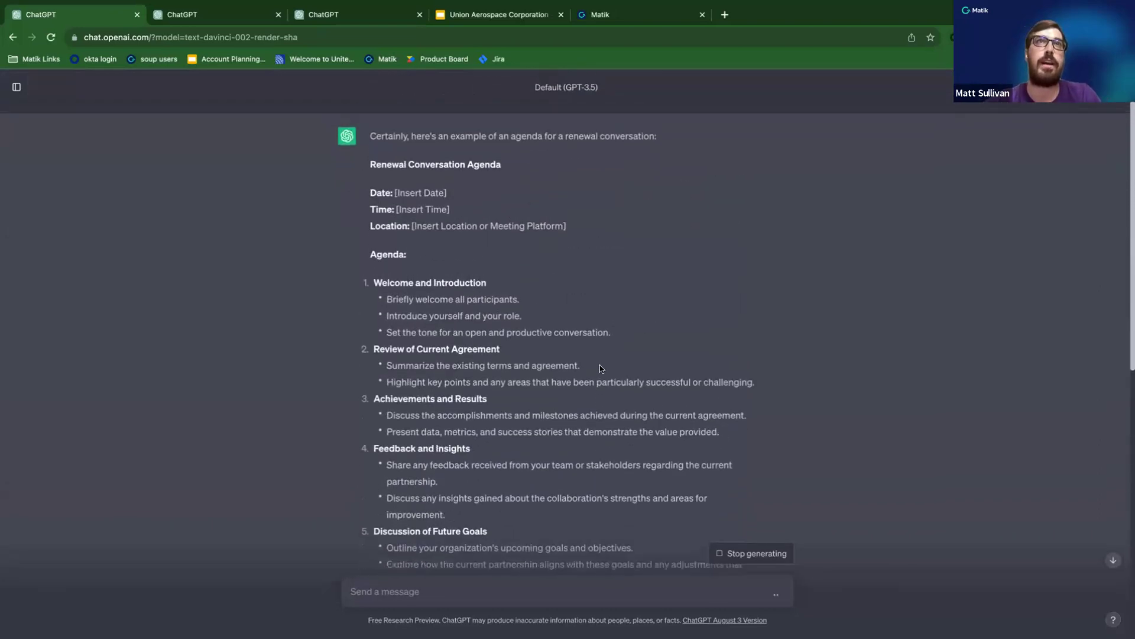
{"action": "scroll", "coordinate": [599, 364], "scroll_direction": "down", "scroll_amount": 1}
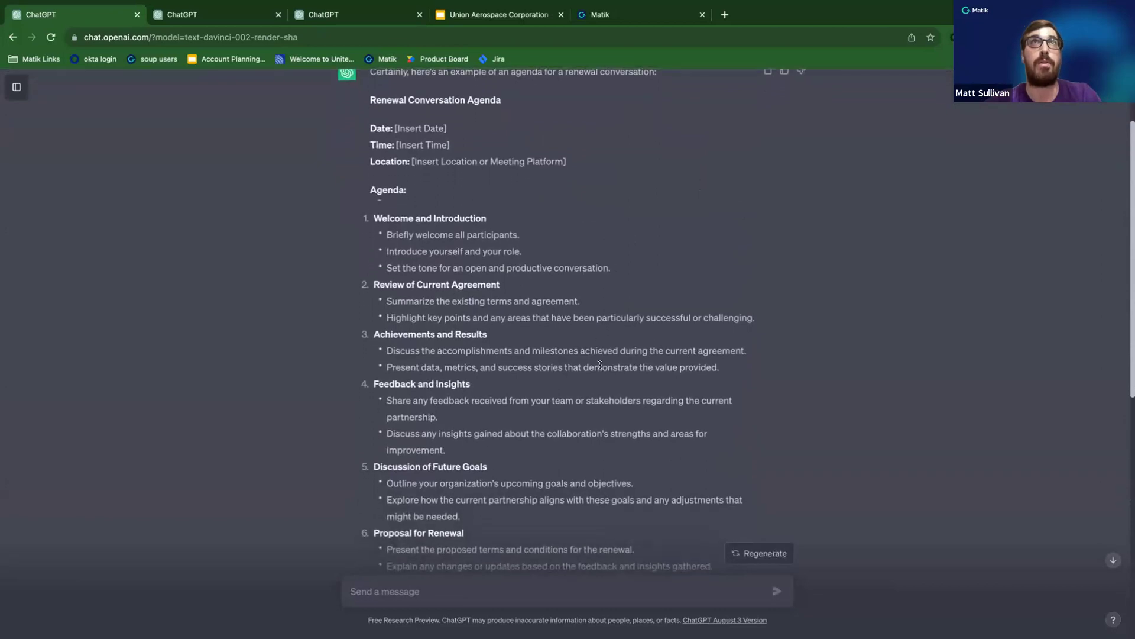
{"action": "scroll", "coordinate": [599, 364], "scroll_direction": "down", "scroll_amount": 1}
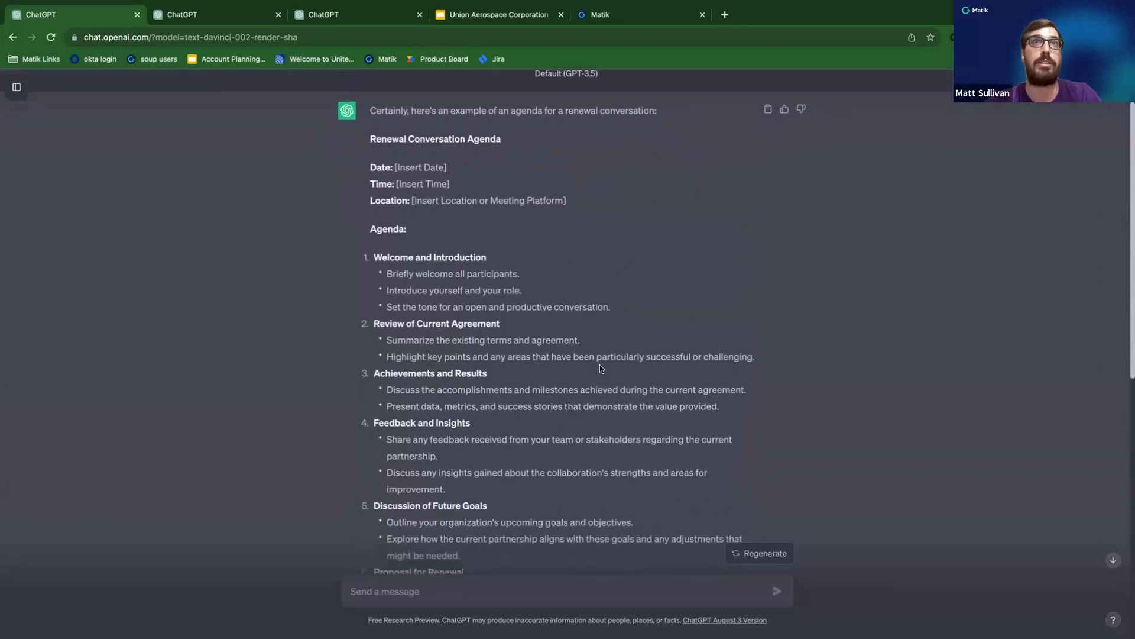
{"action": "scroll", "coordinate": [599, 364], "scroll_direction": "down", "scroll_amount": 5}
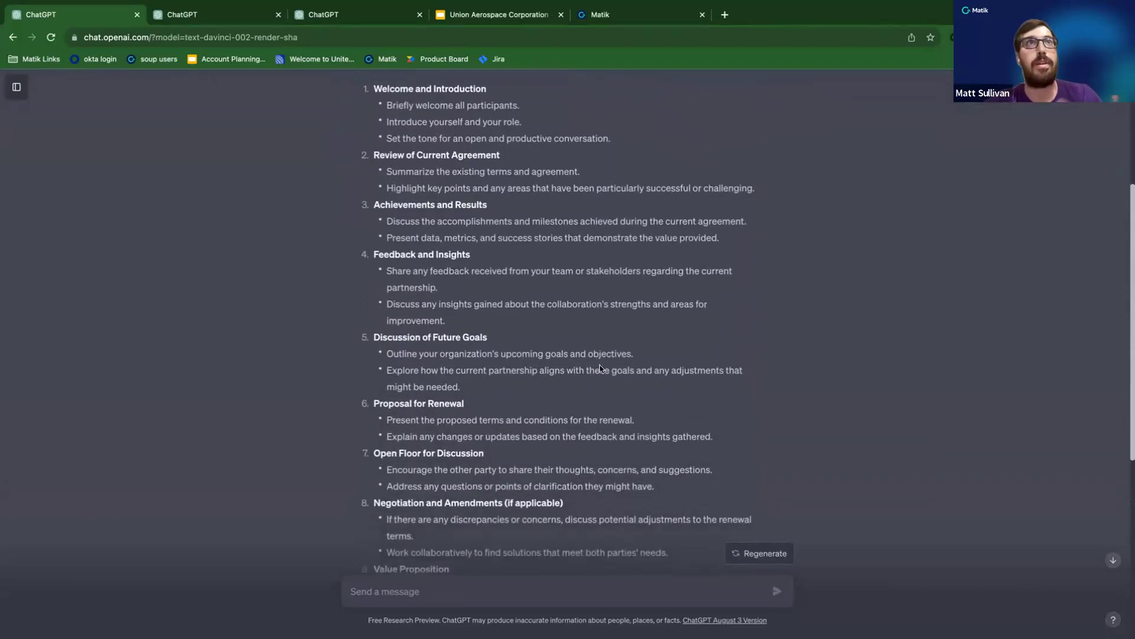
{"action": "scroll", "coordinate": [600, 364], "scroll_direction": "down", "scroll_amount": 4}
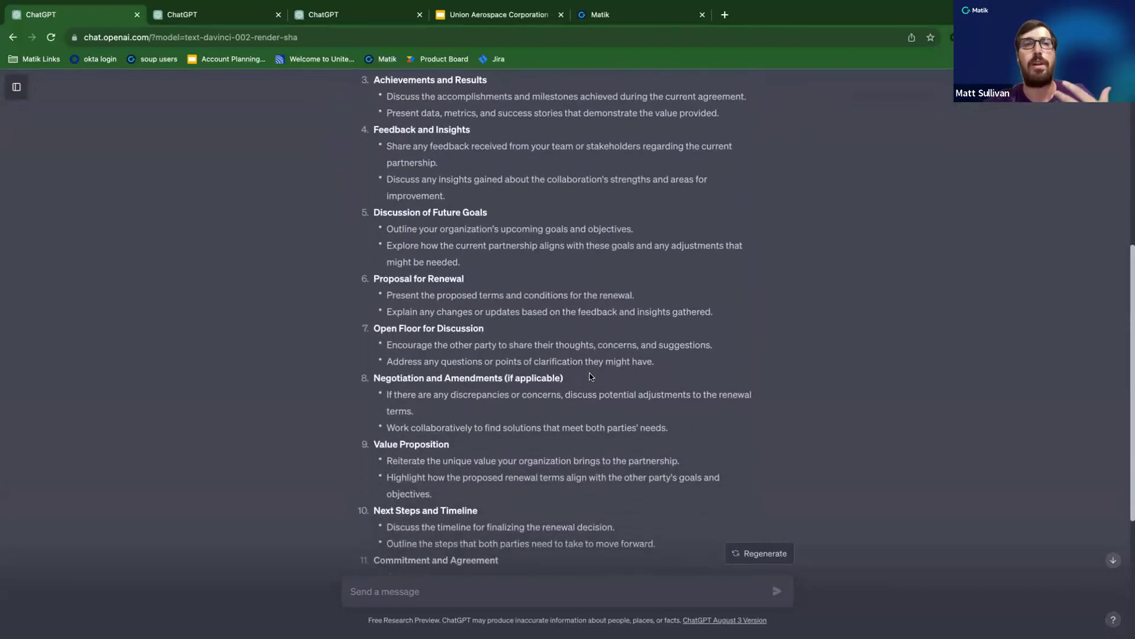
{"action": "scroll", "coordinate": [578, 423], "scroll_direction": "down", "scroll_amount": 3}
{"action": "scroll", "coordinate": [578, 423], "scroll_direction": "down", "scroll_amount": 6}
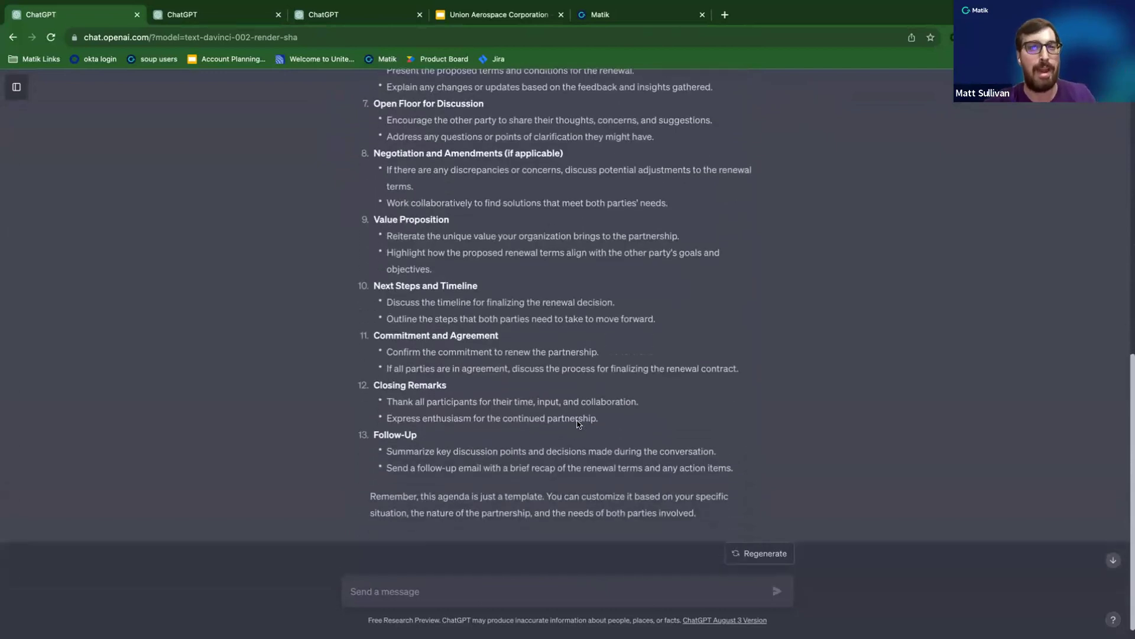
{"action": "left_click", "coordinate": [413, 589]}
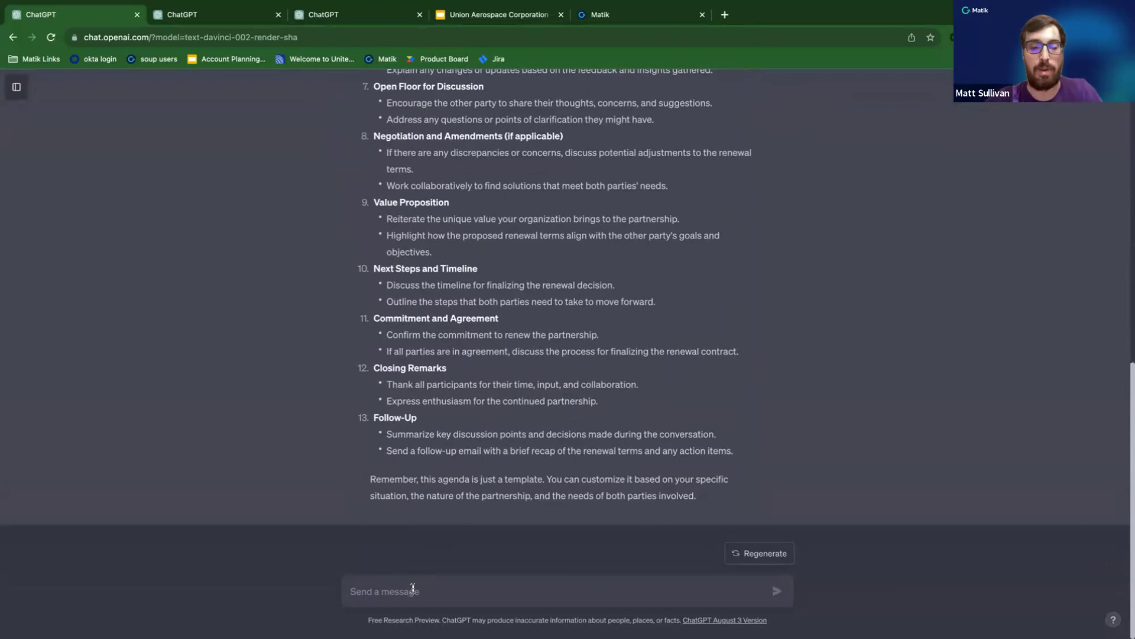
Write a follow-up asking for a renewal agenda as a Matik technical account manager with data-driven executive content
{"action": "type", "text": "CAn you "}
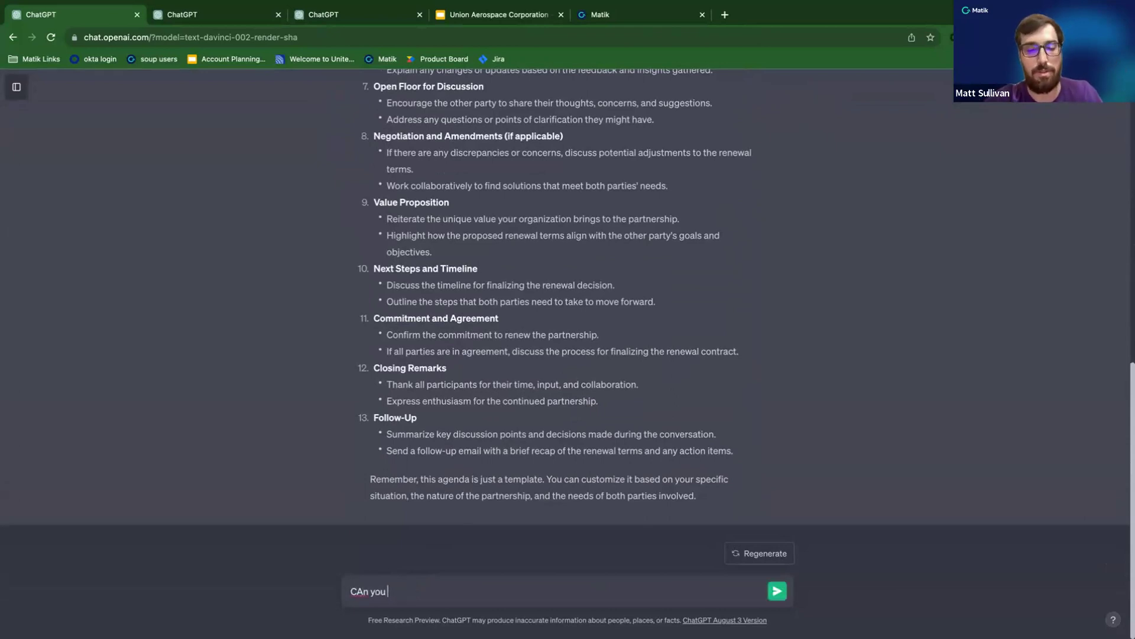
{"action": "type", "text": "create a"}
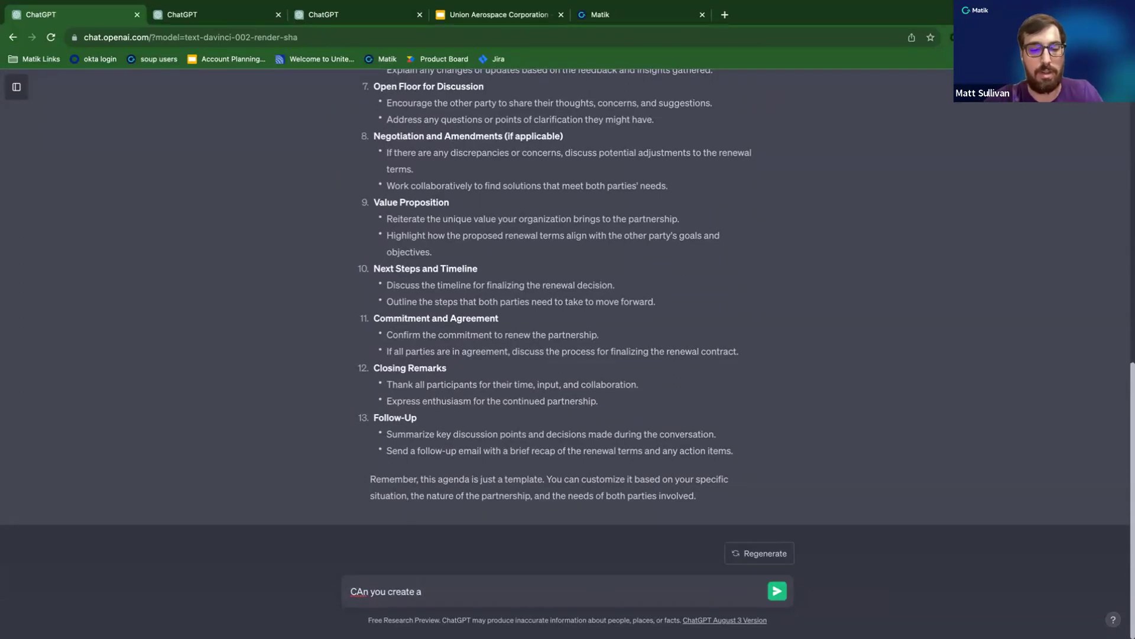
{"action": "type", "text": "n agen"}
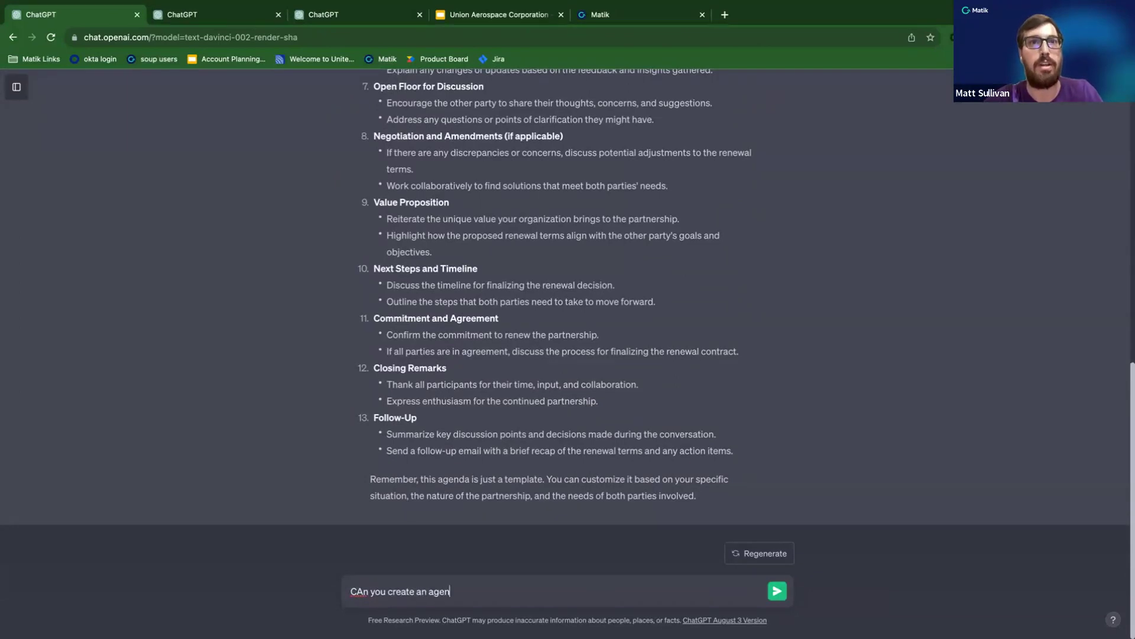
{"action": "type", "text": "d for a ren"}
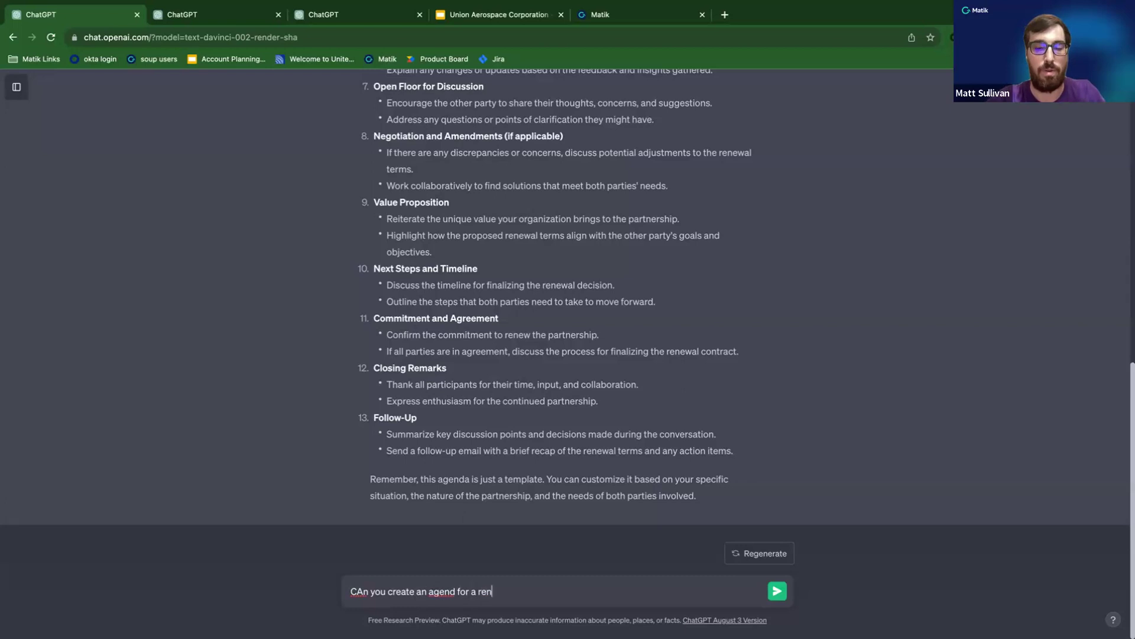
{"action": "type", "text": "ewal conv"}
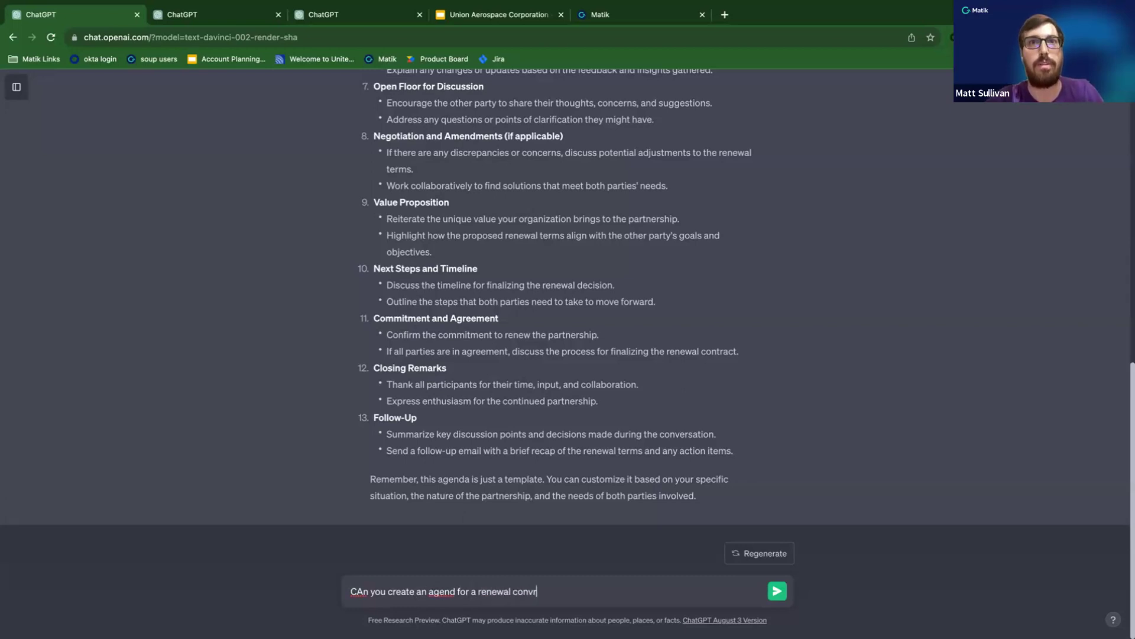
{"action": "type", "text": "ersation. I am a technic"}
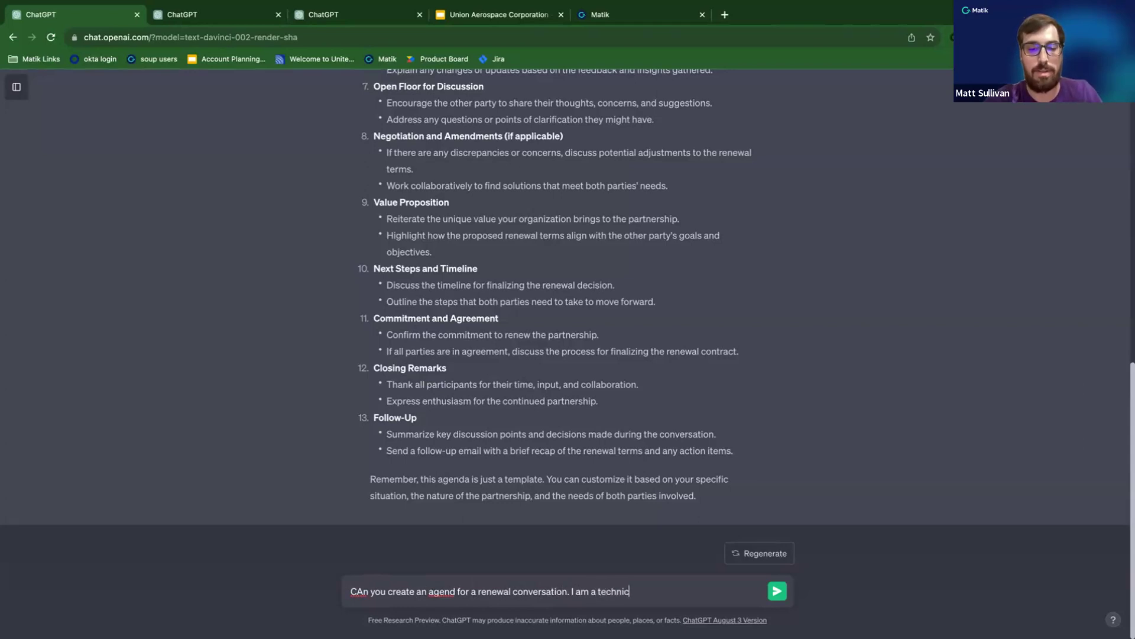
{"action": "type", "text": "al caccoun"}
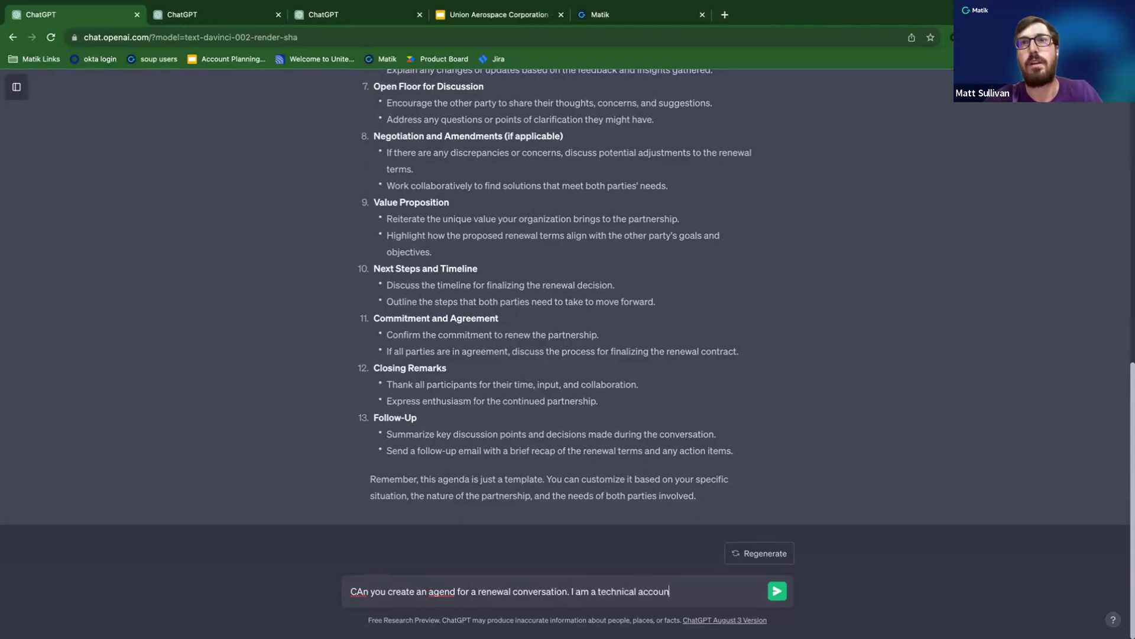
{"action": "type", "text": "t manager a"}
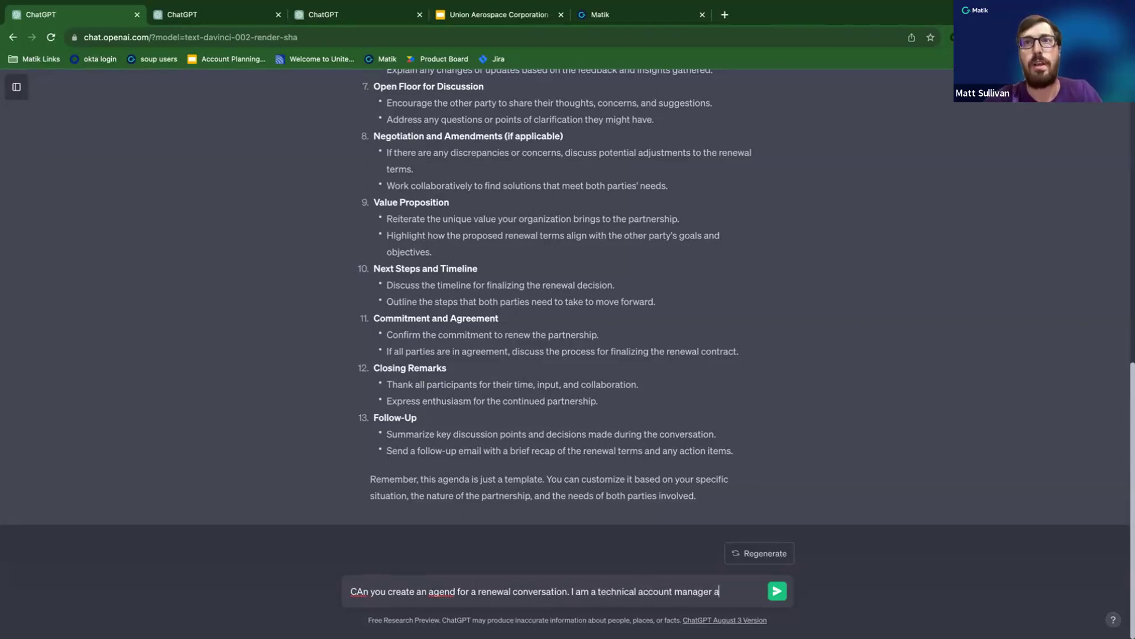
{"action": "type", "text": "t MA"}
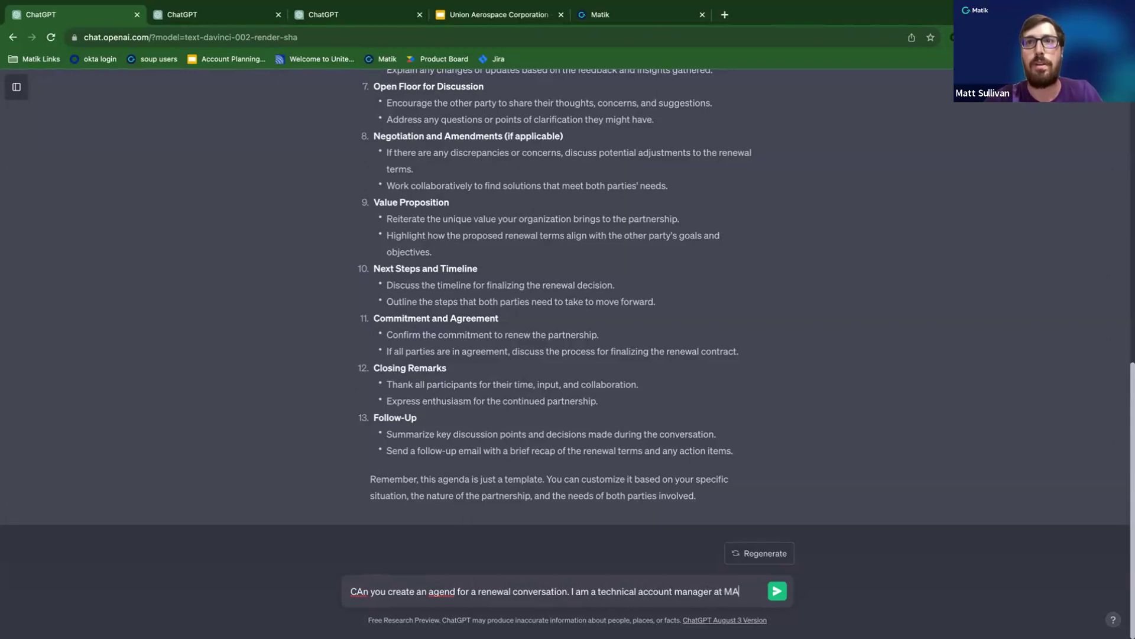
{"action": "type", "text": "tik that"}
{"action": "type", "text": " automate"}
{"action": "type", "text": "s presentation"}
{"action": "key", "text": "BackSpace"}
{"action": "type", "text": "with data driven content for an ex"}
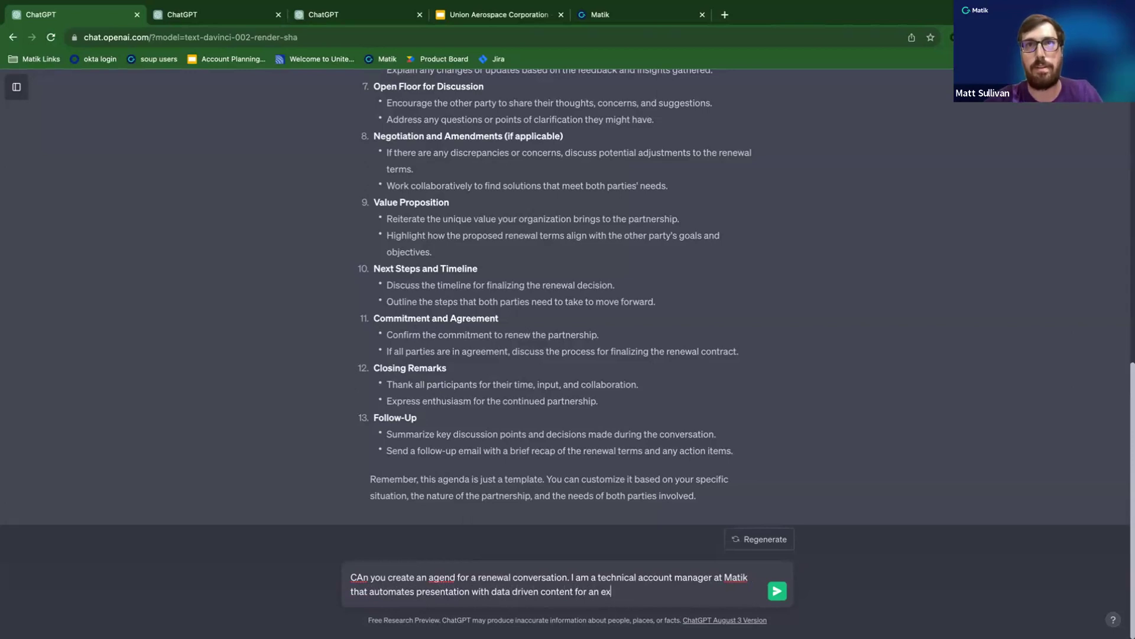
{"action": "type", "text": "ecuti"}
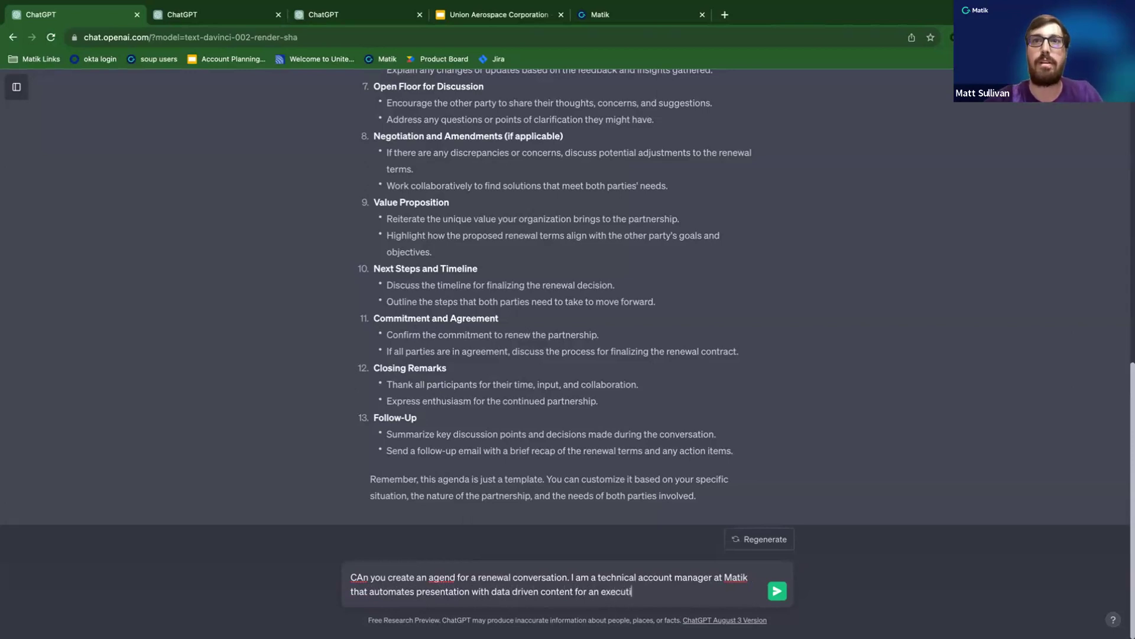
{"action": "type", "text": "ve audience"}
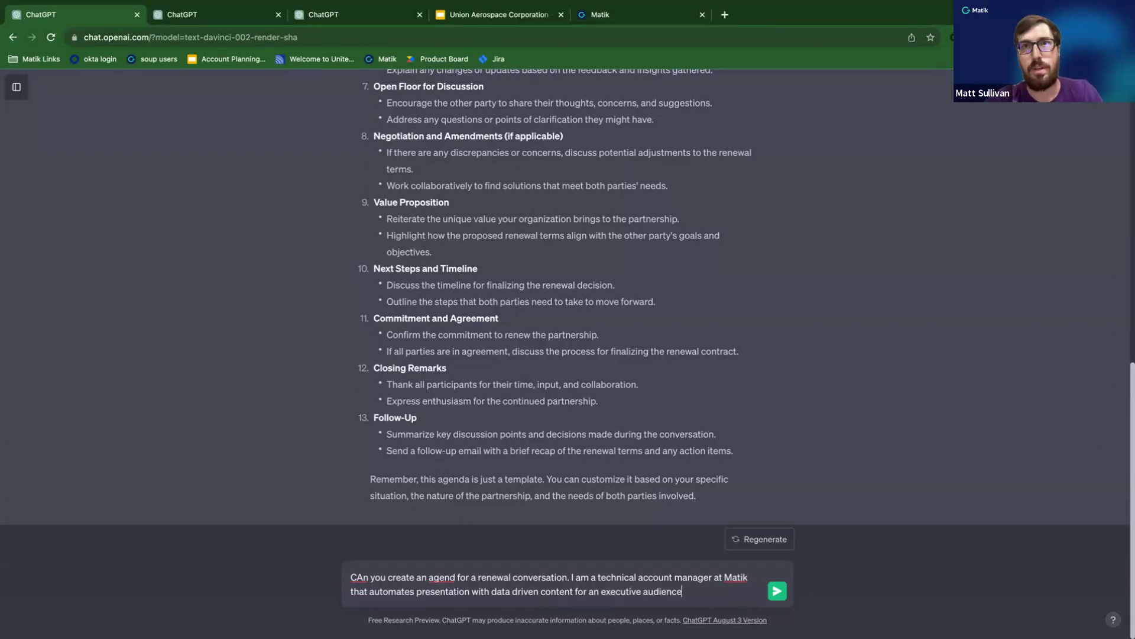
Send the Matik follow-up and review the 15-section tailored renewal agenda
{"action": "key", "text": "Return"}
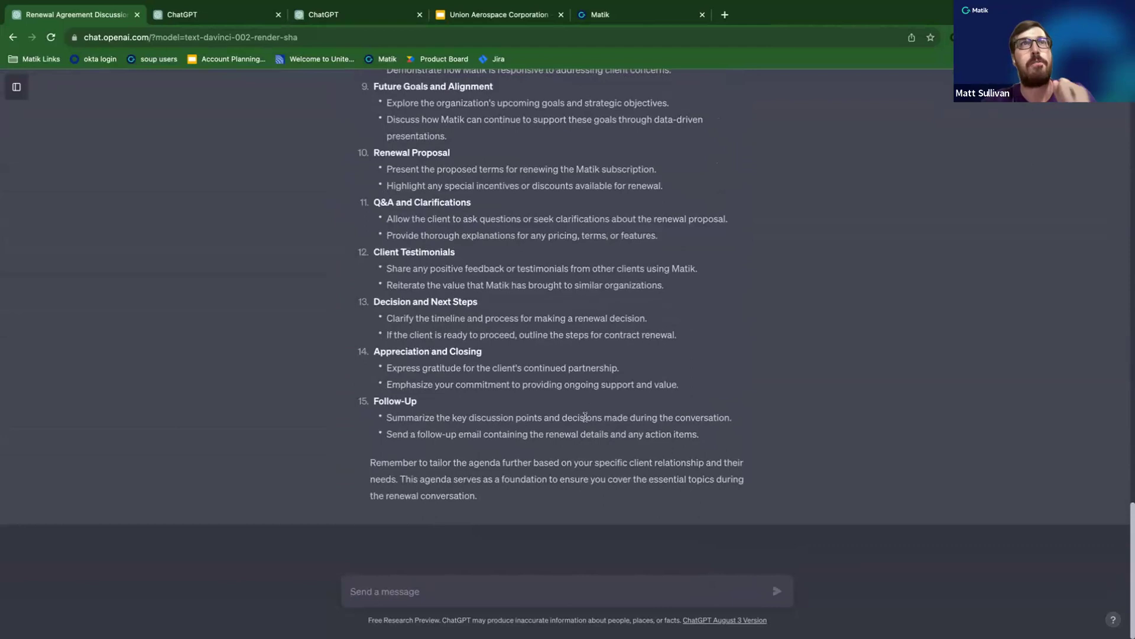
{"action": "scroll", "coordinate": [584, 417], "scroll_direction": "up", "scroll_amount": 3}
{"action": "scroll", "coordinate": [585, 416], "scroll_direction": "up", "scroll_amount": 9}
{"action": "scroll", "coordinate": [585, 416], "scroll_direction": "up", "scroll_amount": 6}
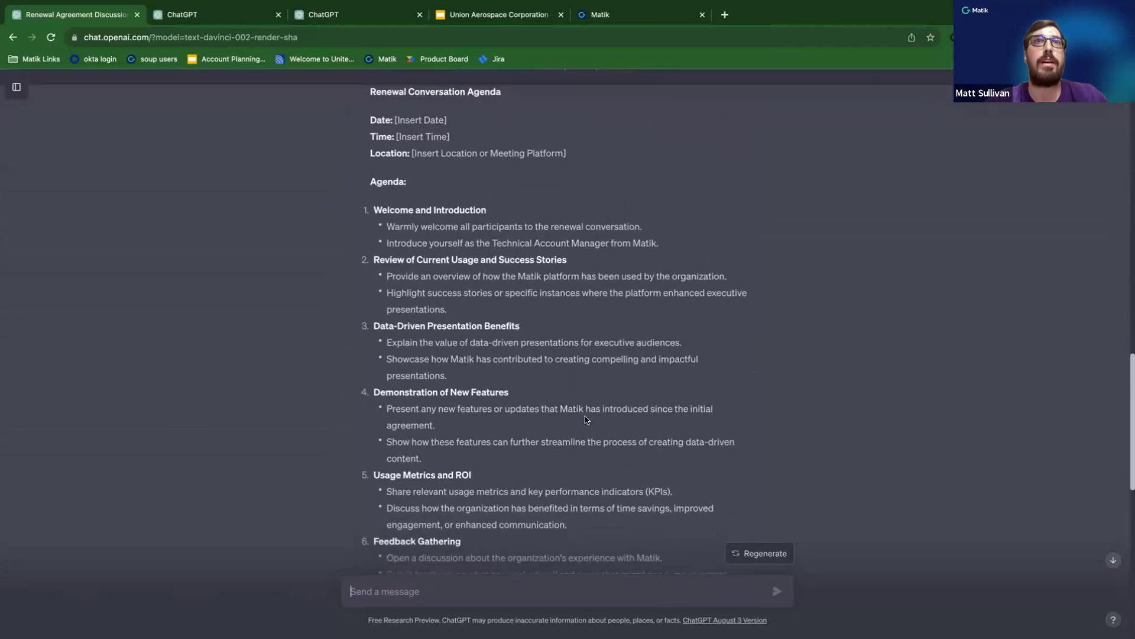
{"action": "scroll", "coordinate": [584, 416], "scroll_direction": "down", "scroll_amount": 1}
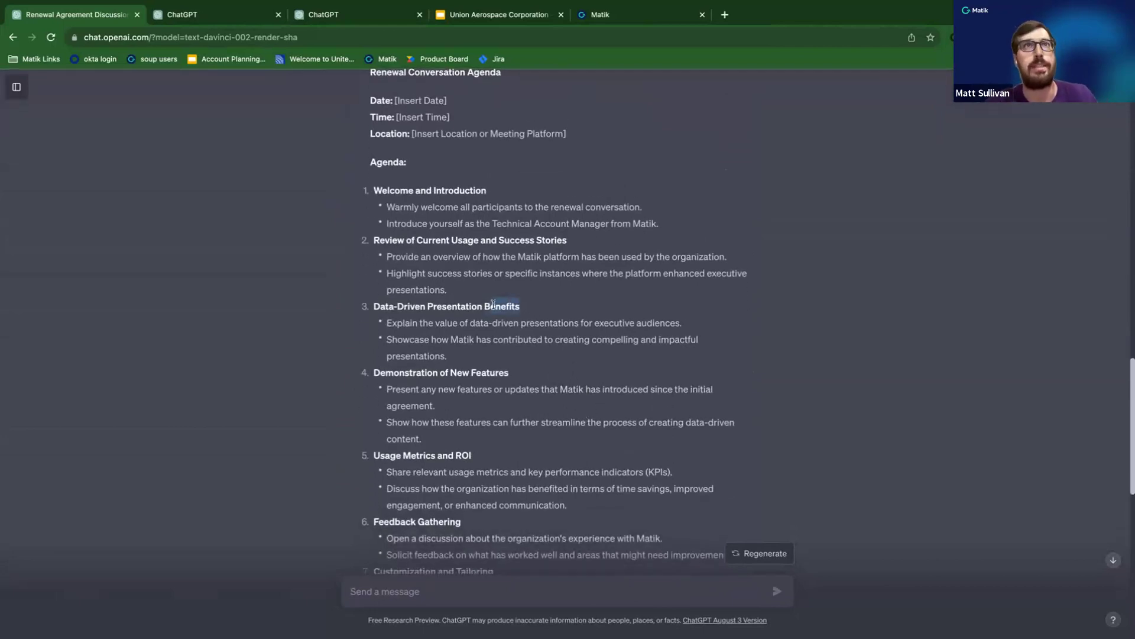
{"action": "scroll", "coordinate": [558, 356], "scroll_direction": "down", "scroll_amount": 2}
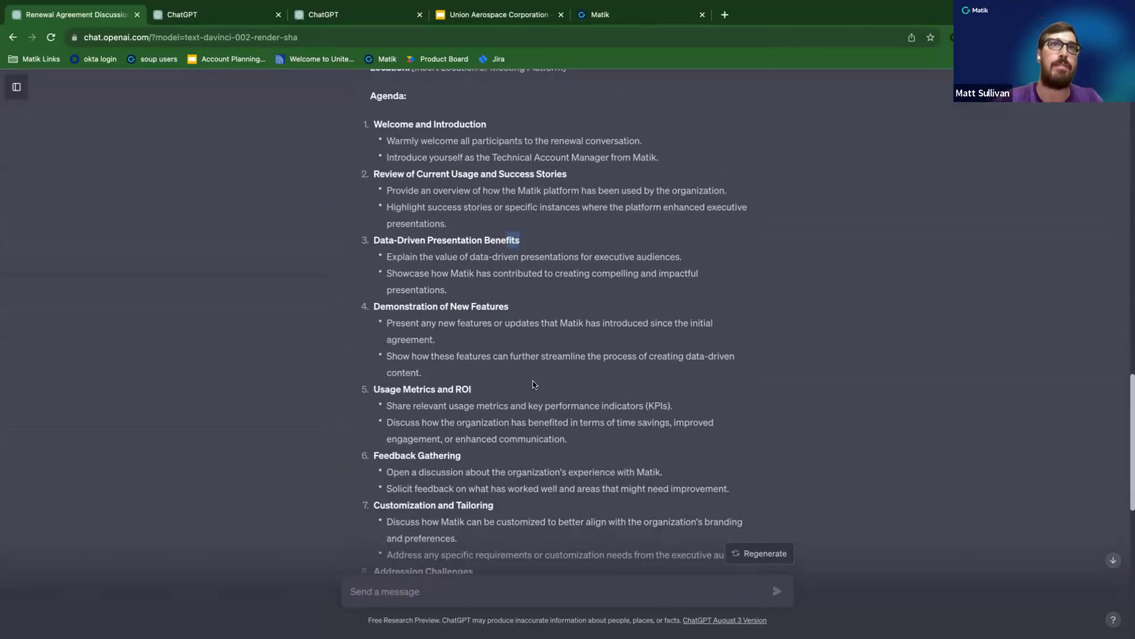
{"action": "scroll", "coordinate": [535, 385], "scroll_direction": "down", "scroll_amount": 5}
{"action": "scroll", "coordinate": [554, 385], "scroll_direction": "down", "scroll_amount": 3}
{"action": "scroll", "coordinate": [554, 385], "scroll_direction": "down", "scroll_amount": 4}
{"action": "scroll", "coordinate": [553, 381], "scroll_direction": "down", "scroll_amount": 4}
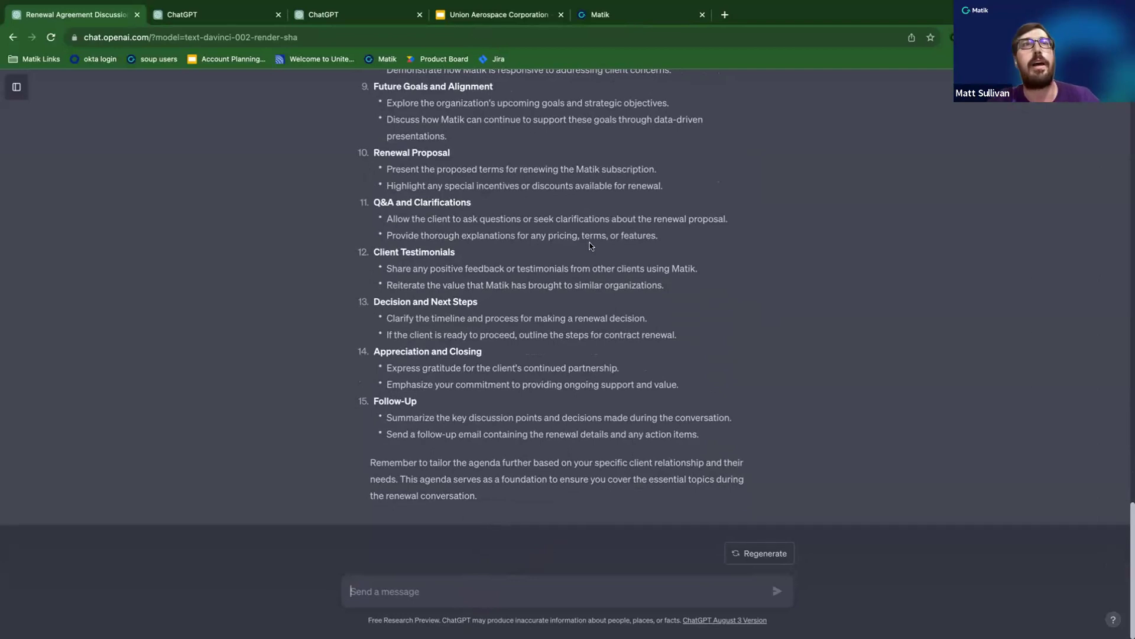
{"action": "scroll", "coordinate": [590, 245], "scroll_direction": "up", "scroll_amount": 1}
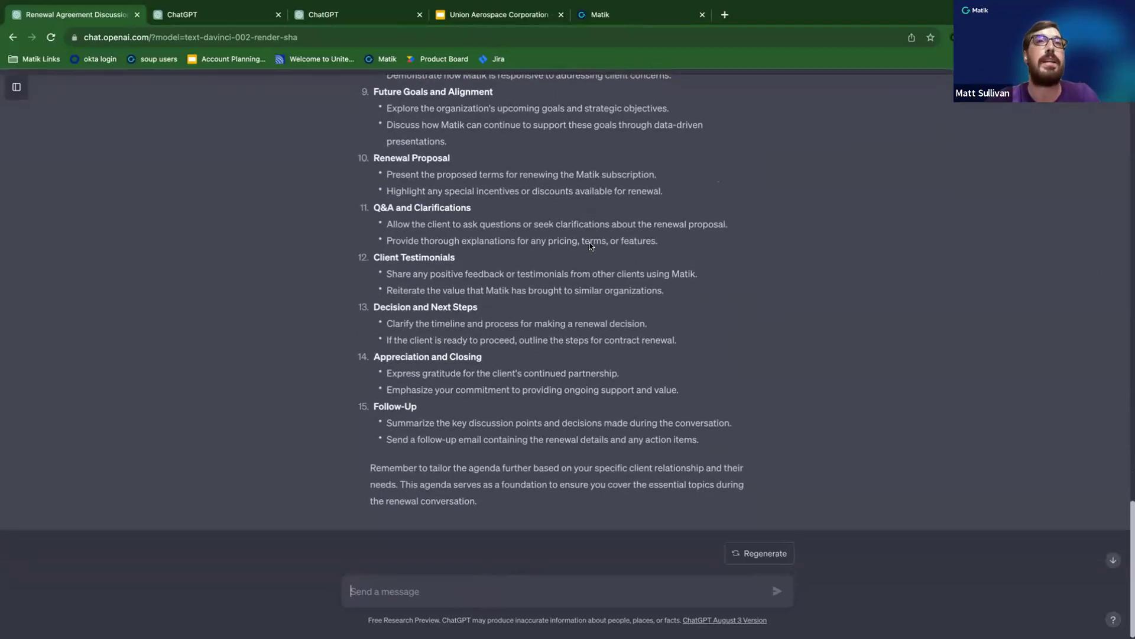
{"action": "left_click", "coordinate": [224, 19]}
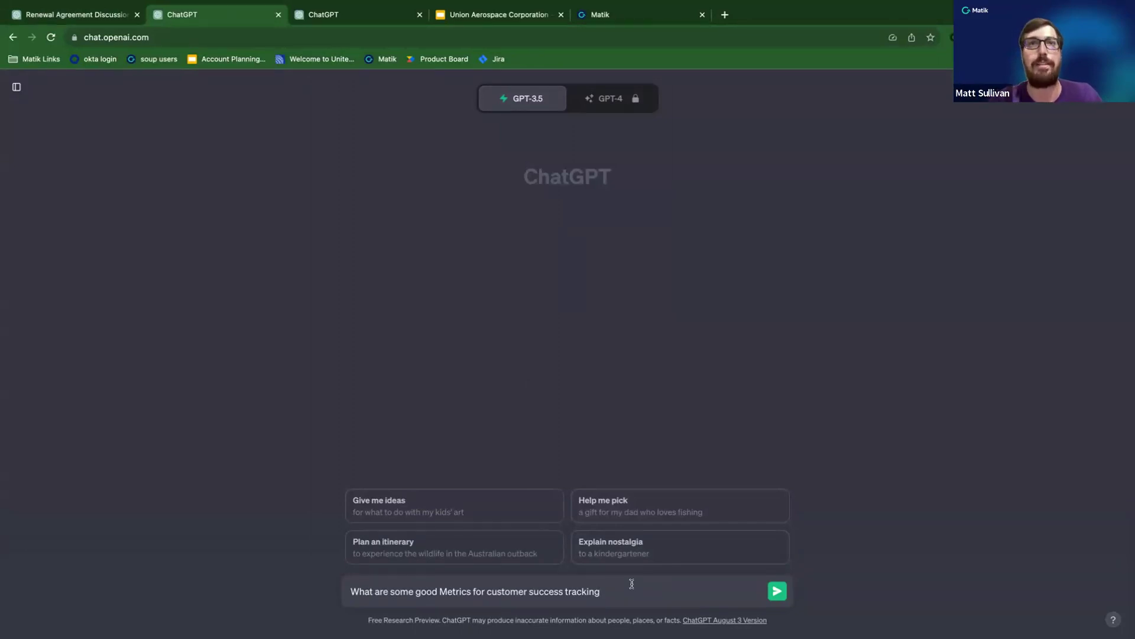
{"action": "key", "text": "Return"}
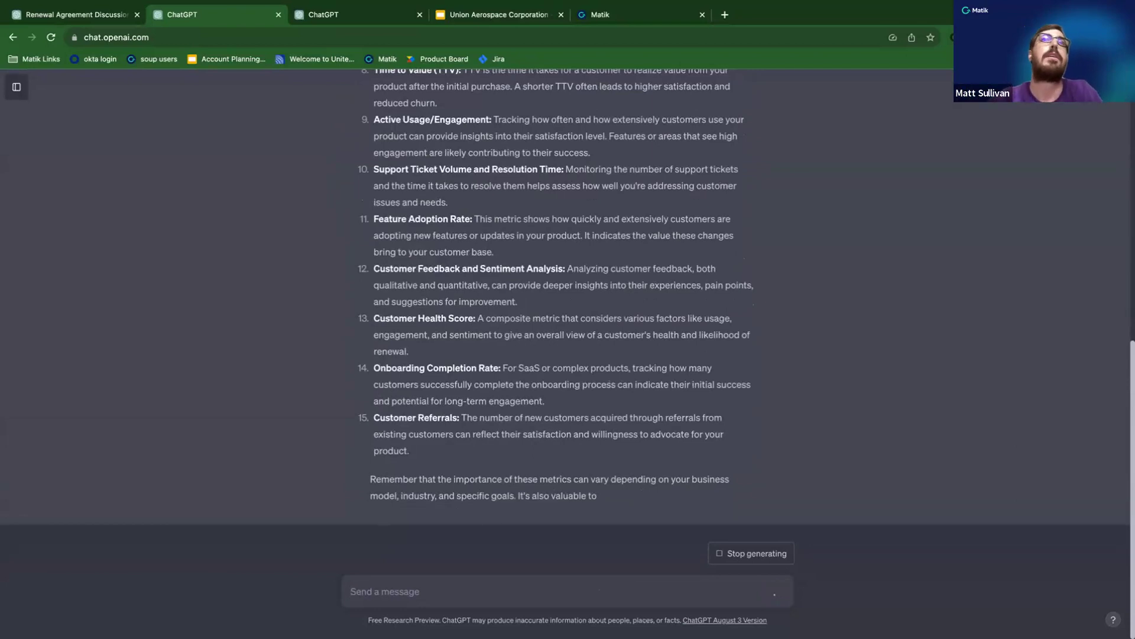
{"action": "scroll", "coordinate": [462, 414], "scroll_direction": "up", "scroll_amount": 5}
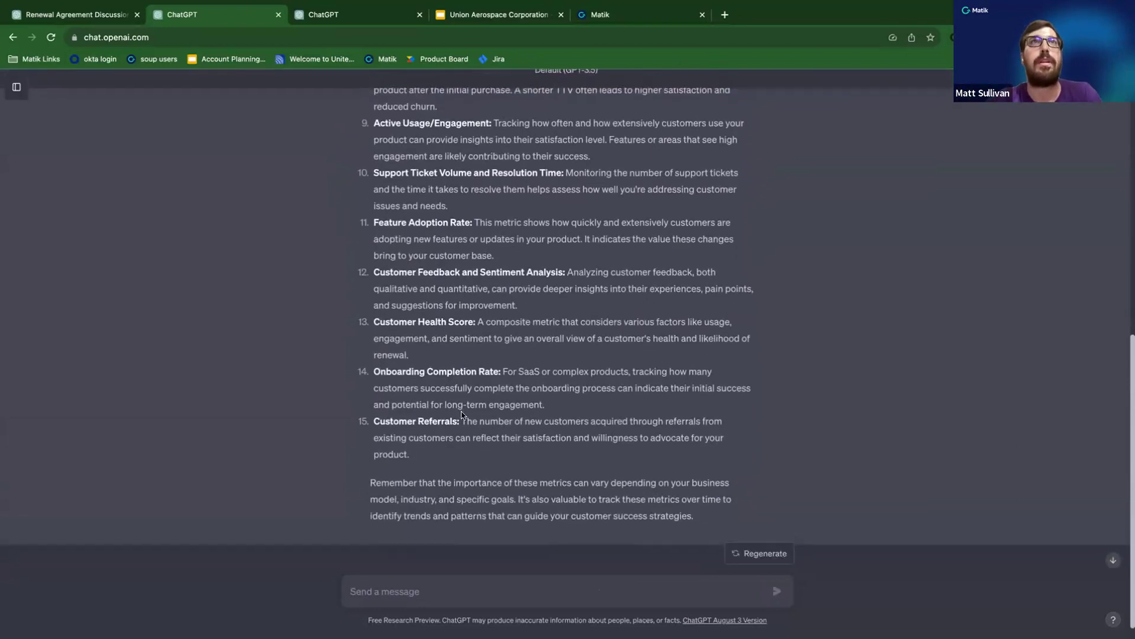
{"action": "scroll", "coordinate": [461, 414], "scroll_direction": "up", "scroll_amount": 5}
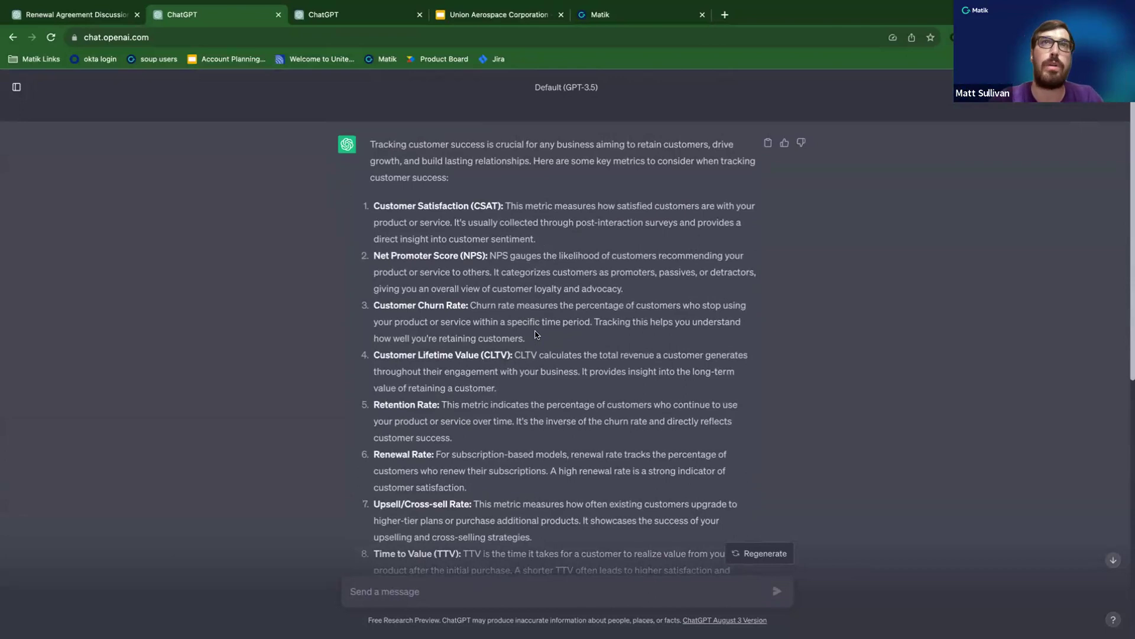
{"action": "scroll", "coordinate": [545, 371], "scroll_direction": "down", "scroll_amount": 1}
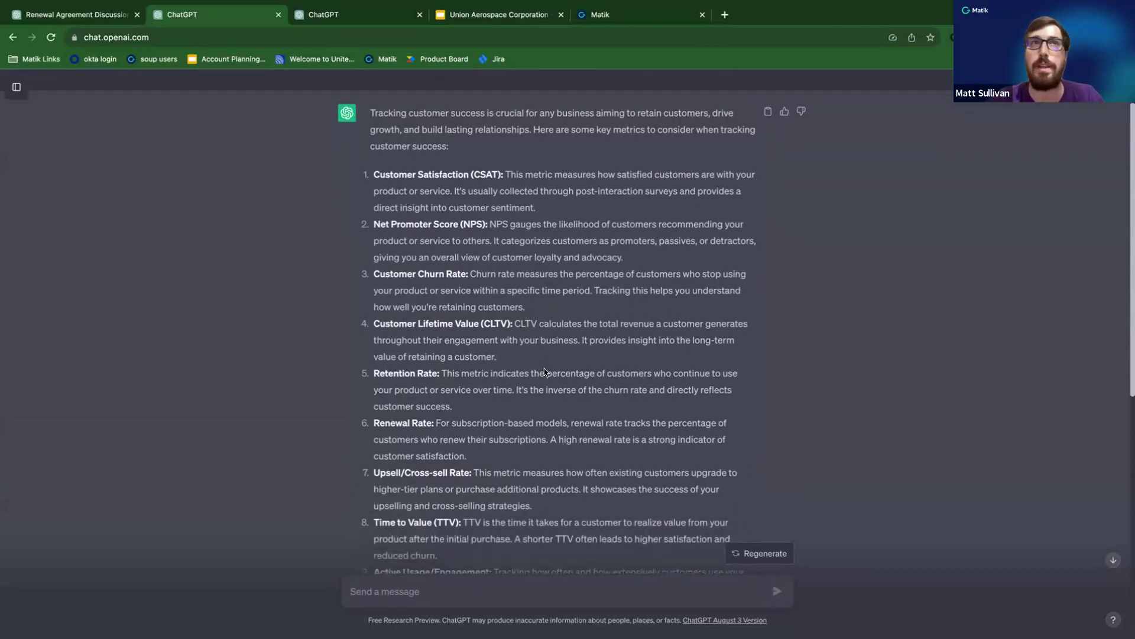
{"action": "scroll", "coordinate": [544, 371], "scroll_direction": "down", "scroll_amount": 3}
{"action": "scroll", "coordinate": [545, 382], "scroll_direction": "down", "scroll_amount": 5}
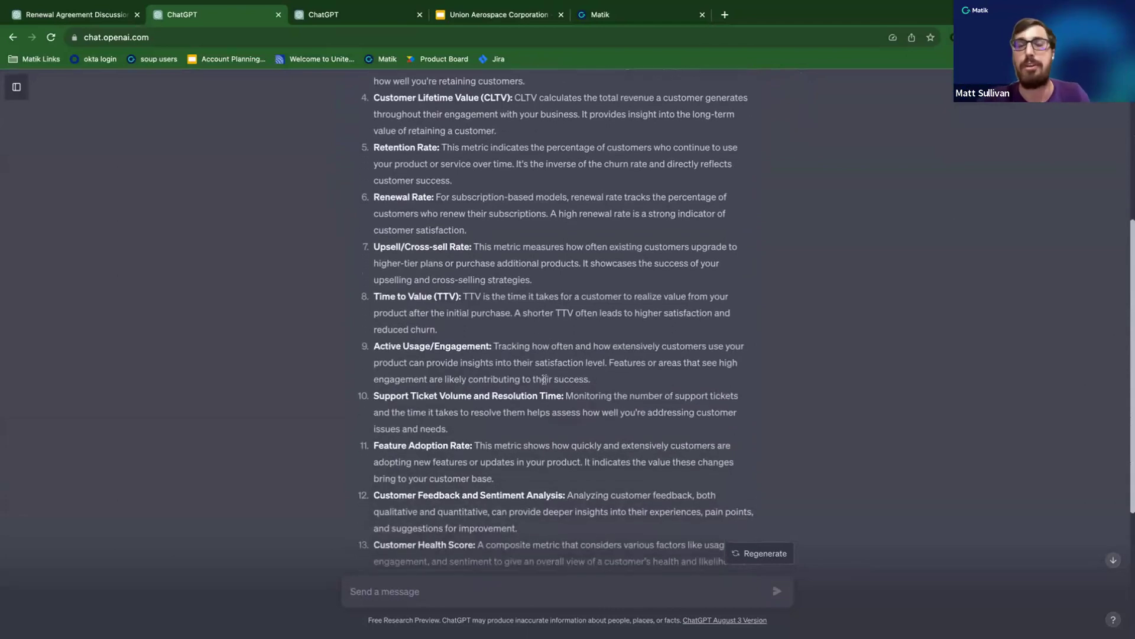
{"action": "scroll", "coordinate": [518, 438], "scroll_direction": "down", "scroll_amount": 8}
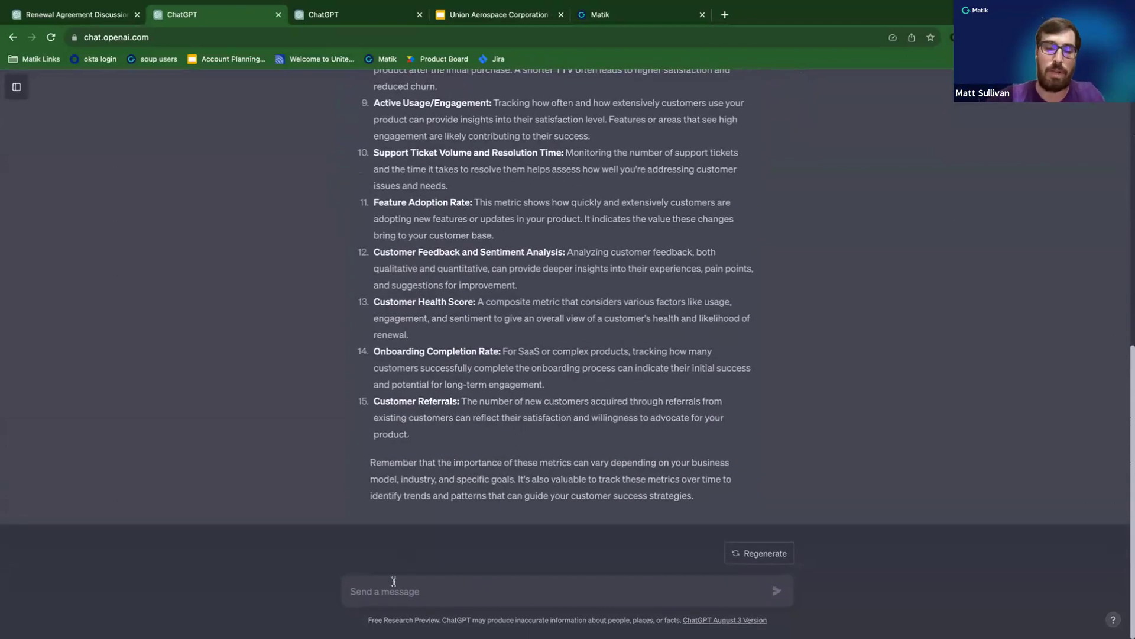
Replace the partly typed question with the earlier customer success metrics question, copied from the chat
{"action": "type", "text": "Waht are"}
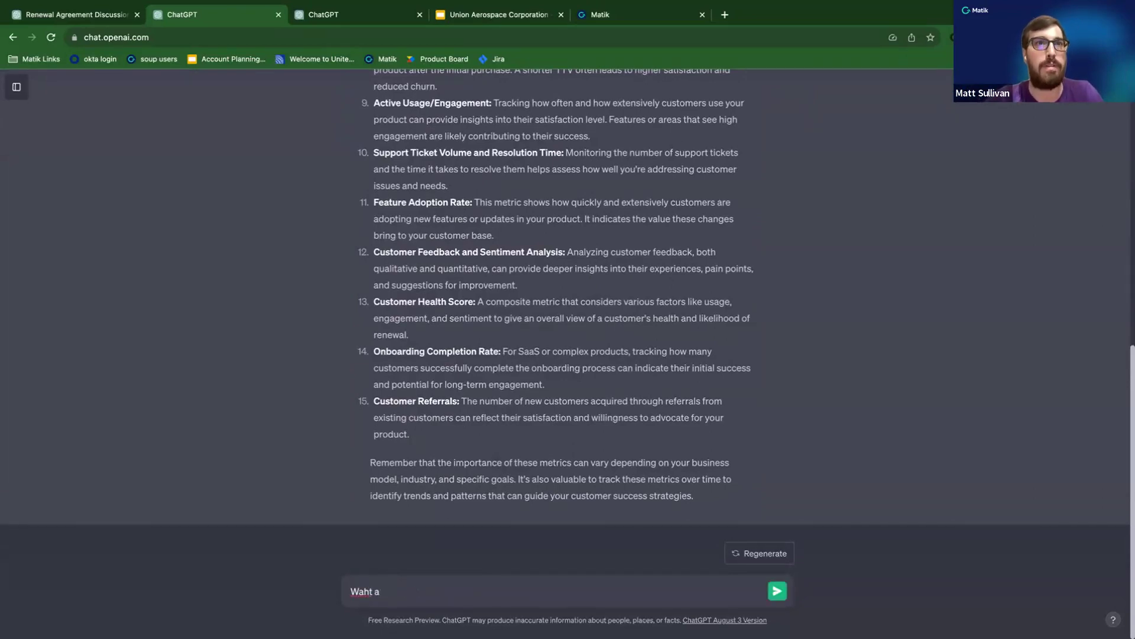
{"action": "key", "text": "BackSpace"}
{"action": "type", "text": "ha"}
{"action": "type", "text": "re some good"}
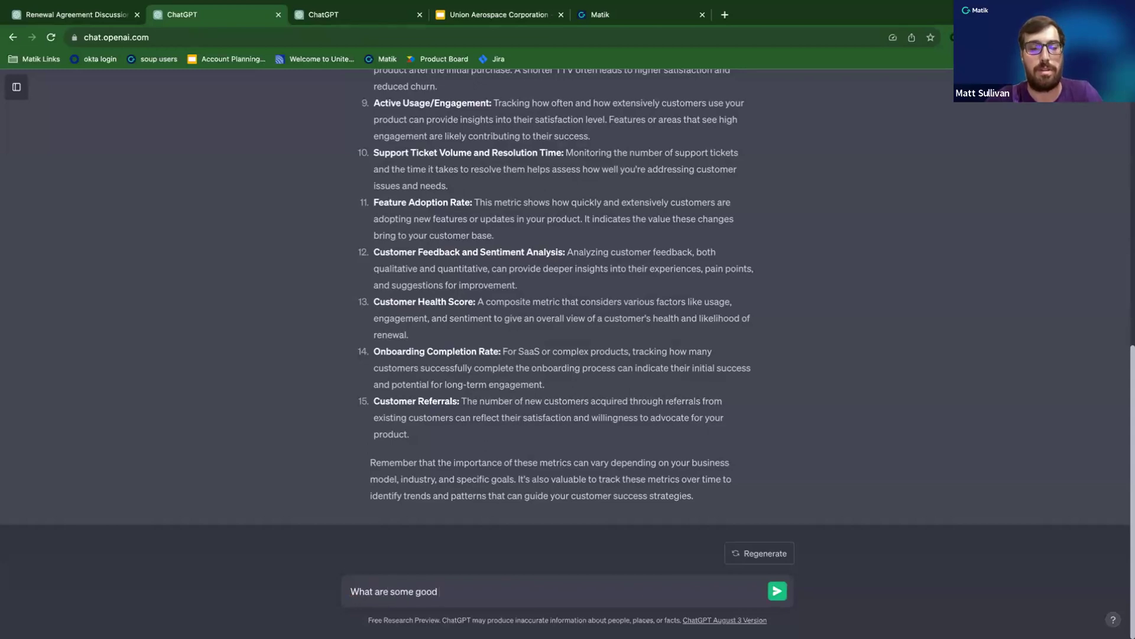
{"action": "scroll", "coordinate": [492, 374], "scroll_direction": "up", "scroll_amount": 10}
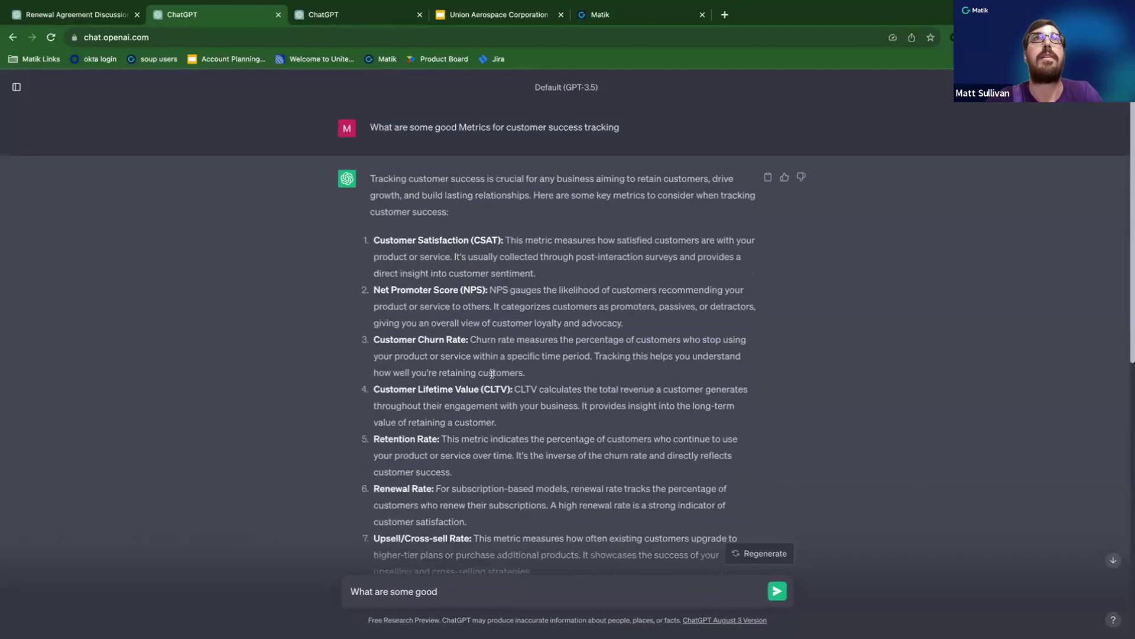
{"action": "triple_click", "coordinate": [623, 125]}
{"action": "left_click_drag", "start_coordinate": [622, 126], "coordinate": [372, 130]}
{"action": "key", "text": "super+c"}
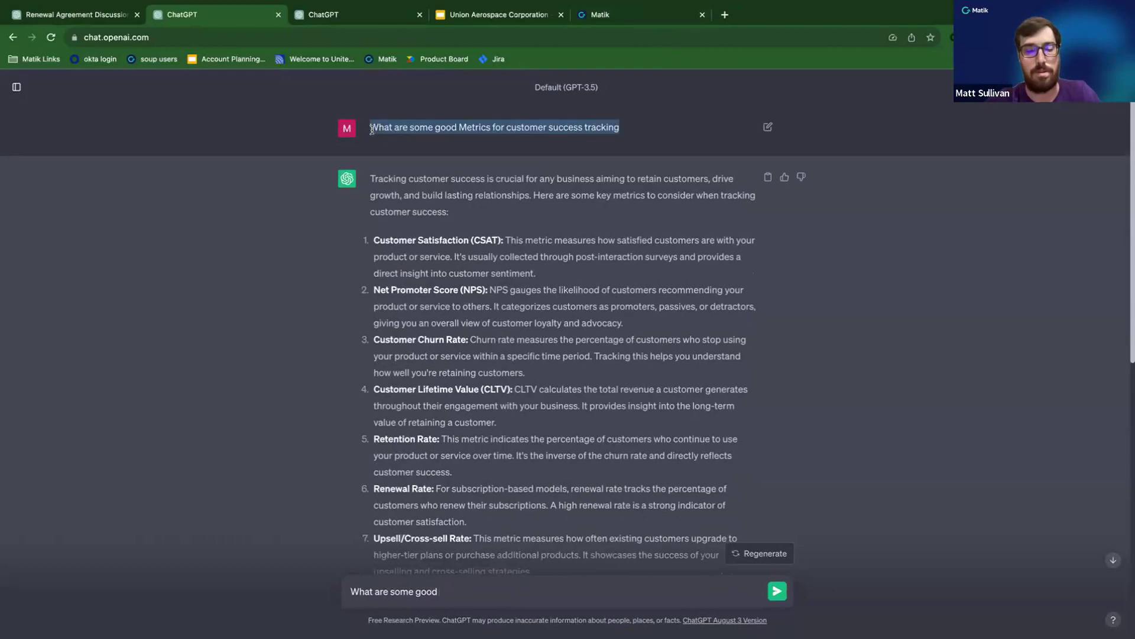
{"action": "triple_click", "coordinate": [449, 586]}
{"action": "key", "text": "super+v"}
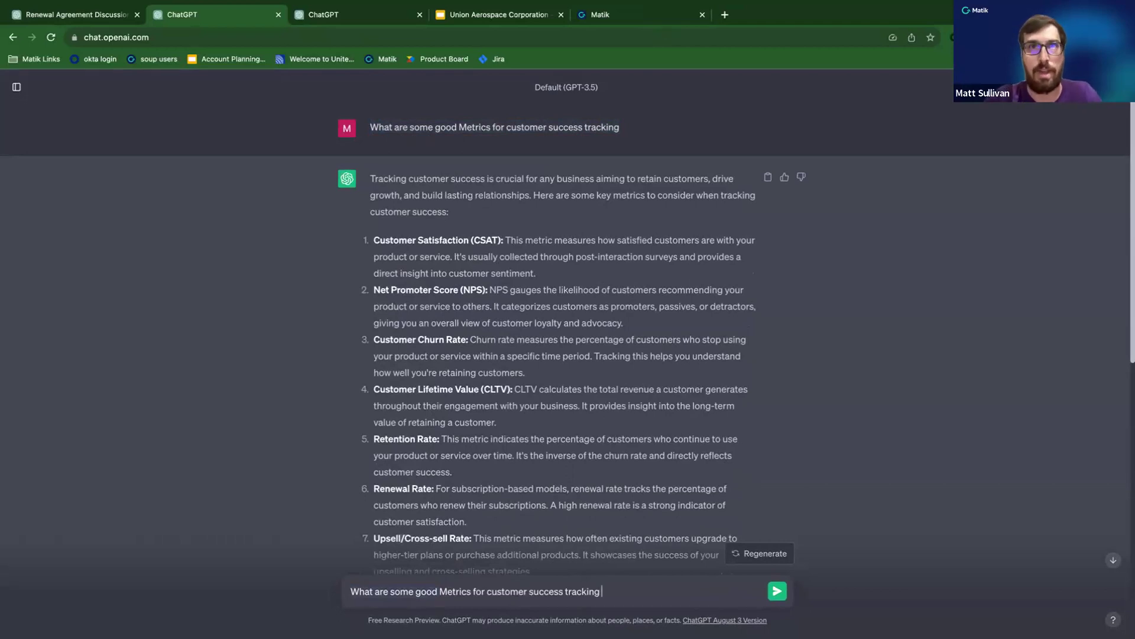
Append 'for Matik that creates presentations with data driven content for an executive audience' and send
{"action": "type", "text": "in"}
{"action": "key", "text": "BackSpace"}
{"action": "key", "text": "BackSpace"}
{"action": "type", "text": "for"}
{"action": "type", "text": " Matt"}
{"action": "key", "text": "BackSpace"}
{"action": "key", "text": "BackSpace"}
{"action": "type", "text": "tik a"}
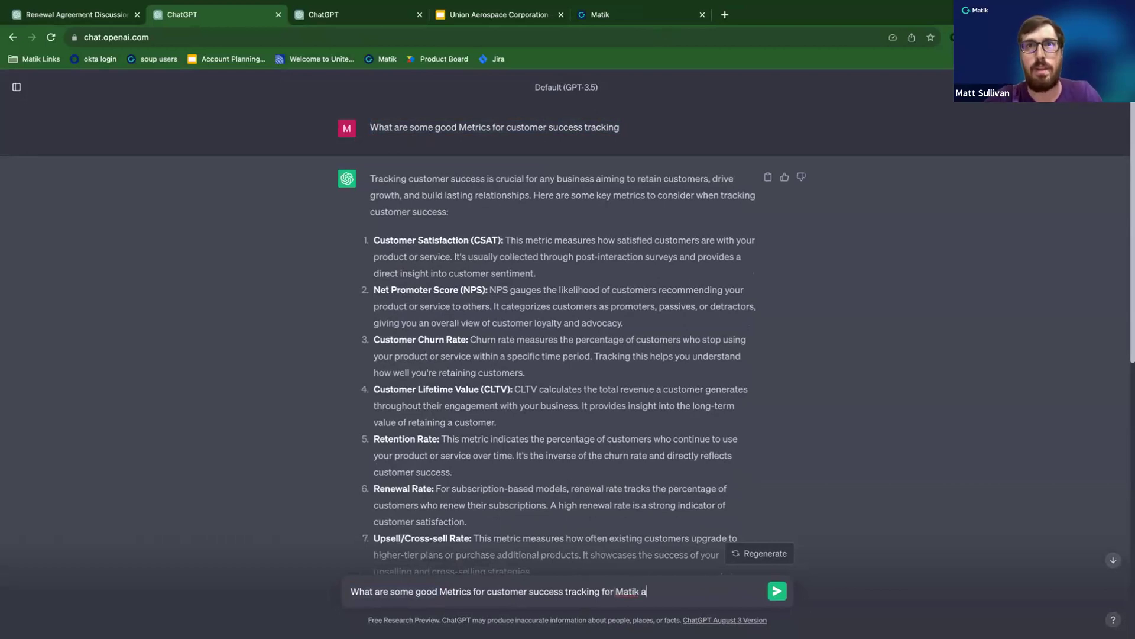
{"action": "type", "text": " presenta"}
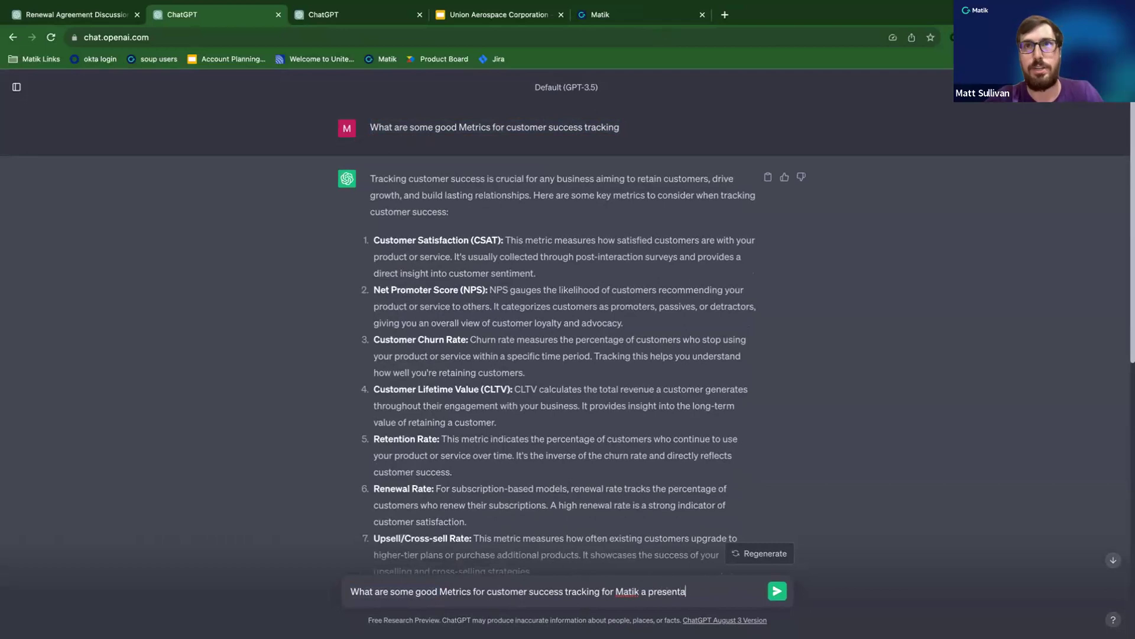
{"action": "type", "text": "tion automati"}
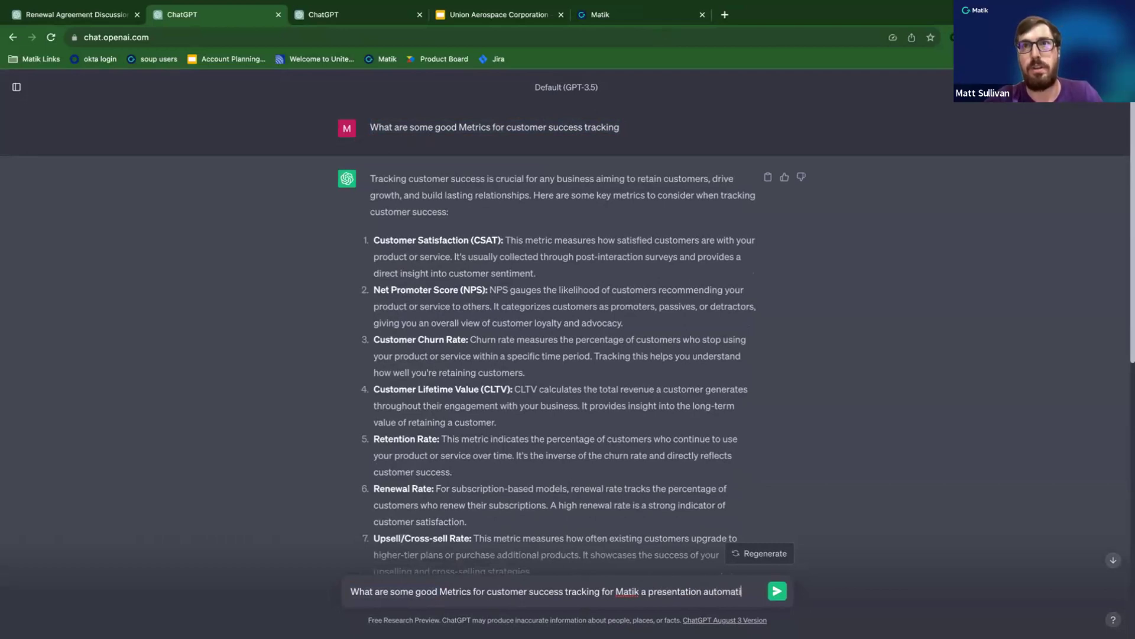
{"action": "type", "text": "on with data"}
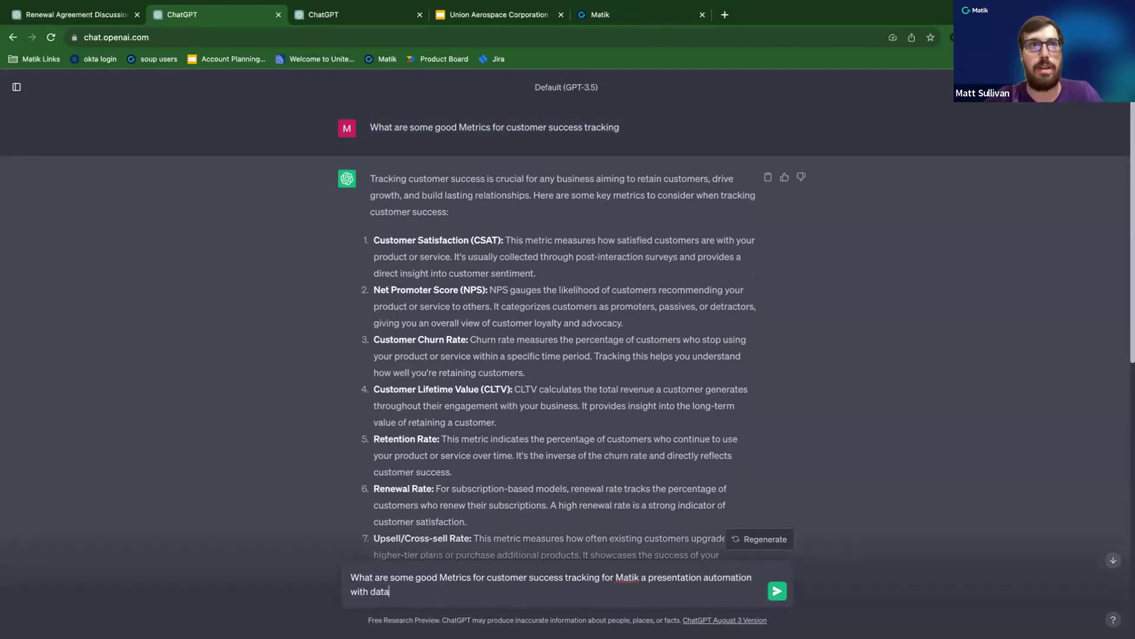
{"action": "type", "text": " driv"}
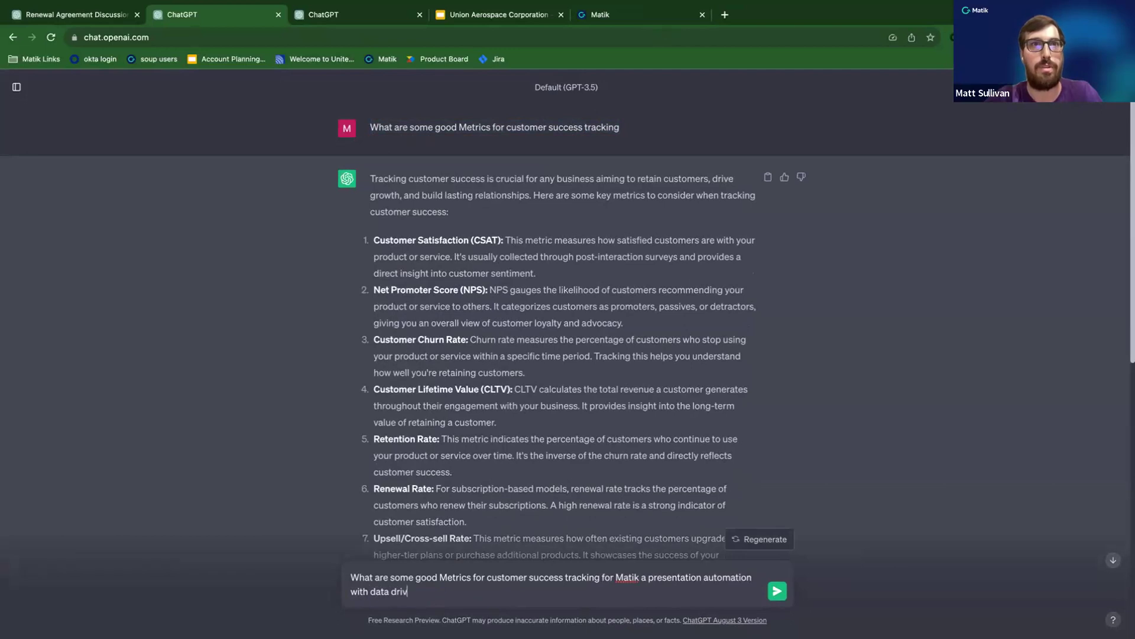
{"action": "left_click", "coordinate": [647, 577]}
{"action": "key", "text": "BackSpace"}
{"action": "key", "text": "BackSpace"}
{"action": "type", "text": "that creates"}
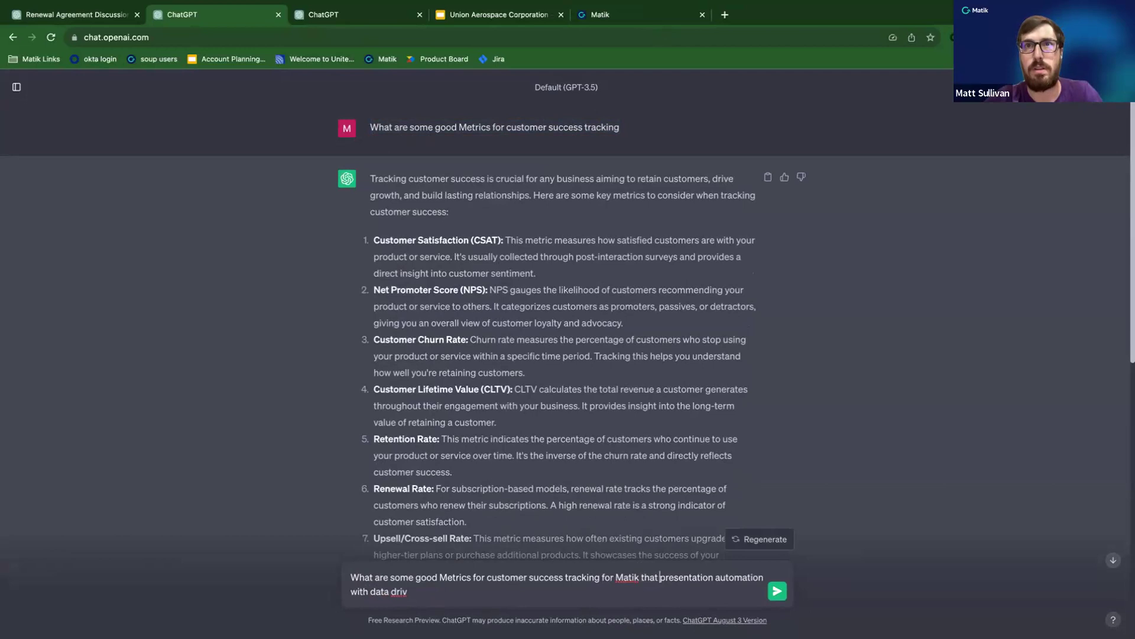
{"action": "type", "text": " pre"}
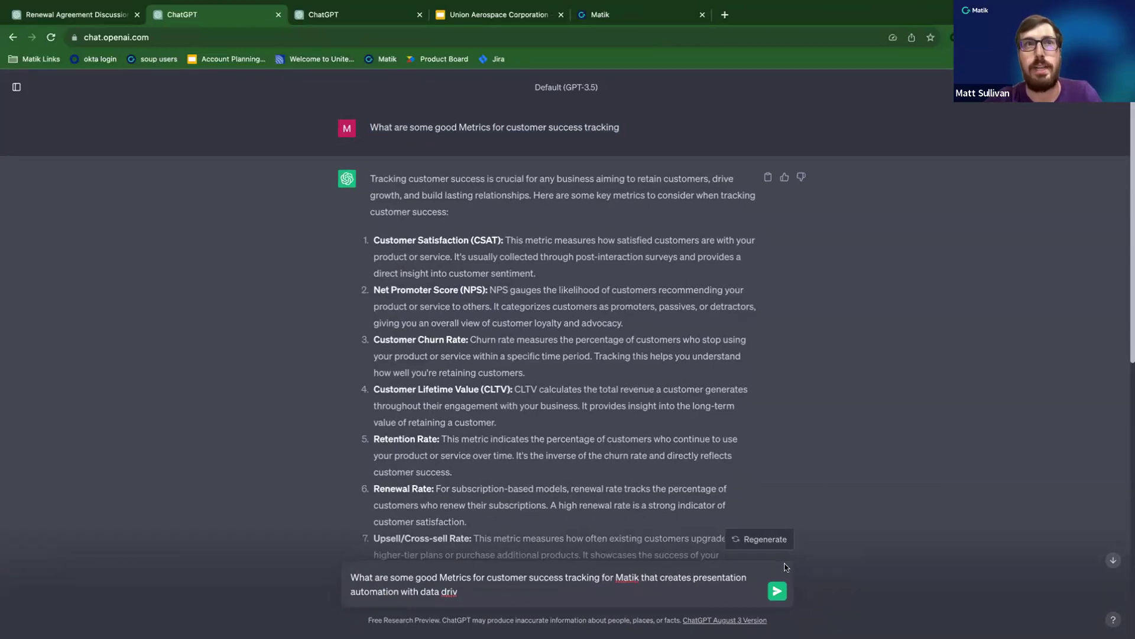
{"action": "type", "text": "s"}
{"action": "left_click_drag", "start_coordinate": [395, 592], "coordinate": [343, 591]}
{"action": "key", "text": "BackSpace"}
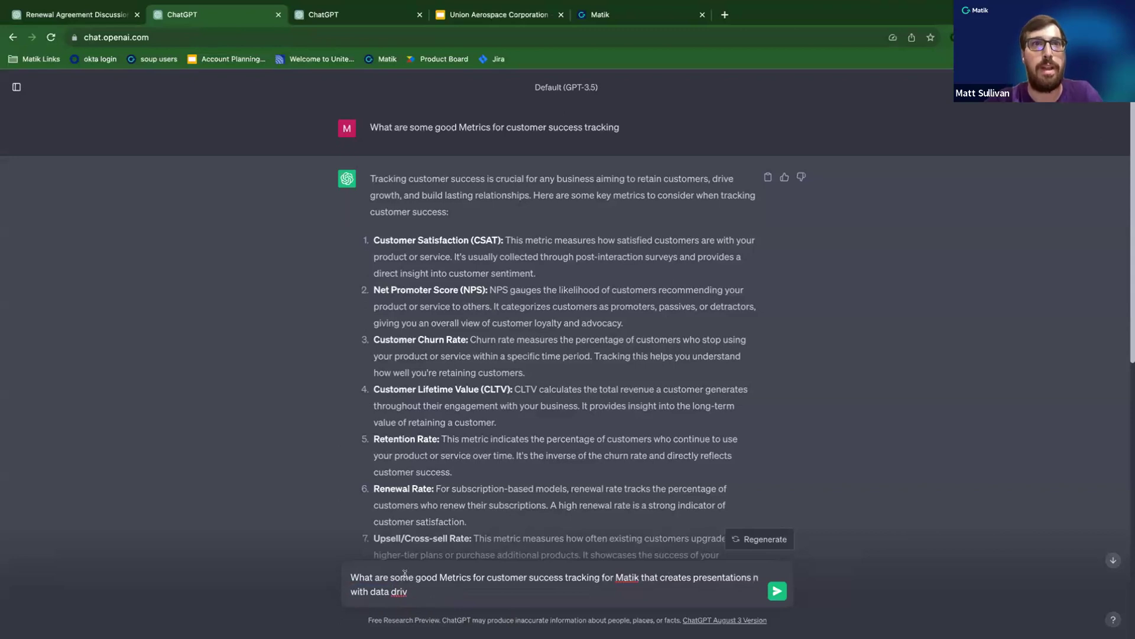
{"action": "left_click", "coordinate": [408, 592]}
{"action": "type", "text": "en contetn"}
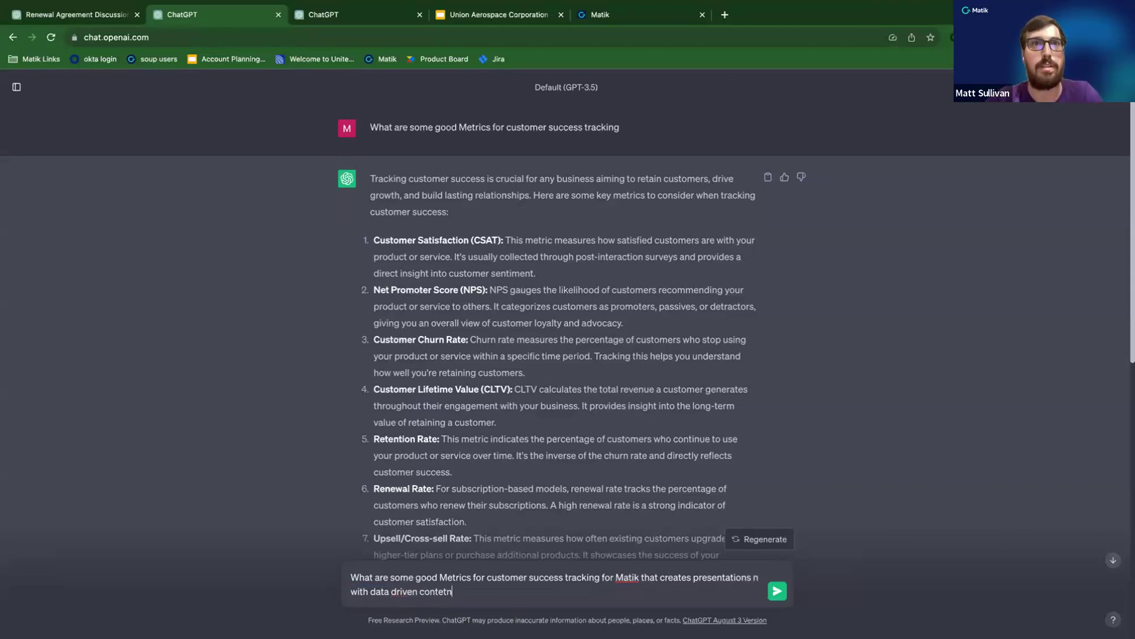
{"action": "key", "text": "BackSpace"}
{"action": "type", "text": "nt."}
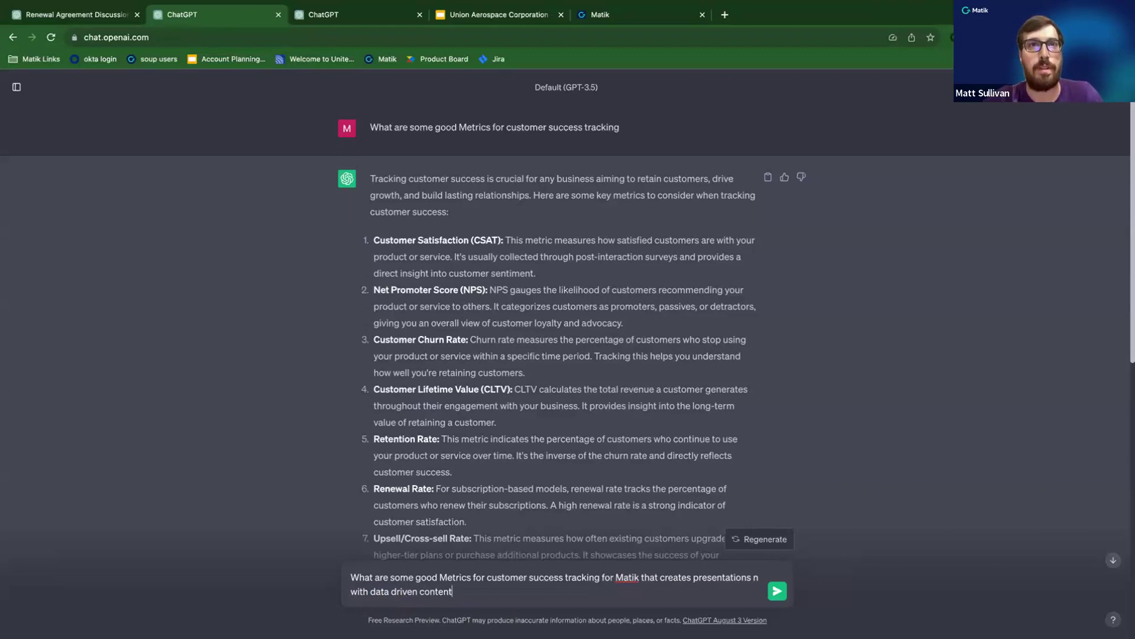
{"action": "type", "text": " for an e"}
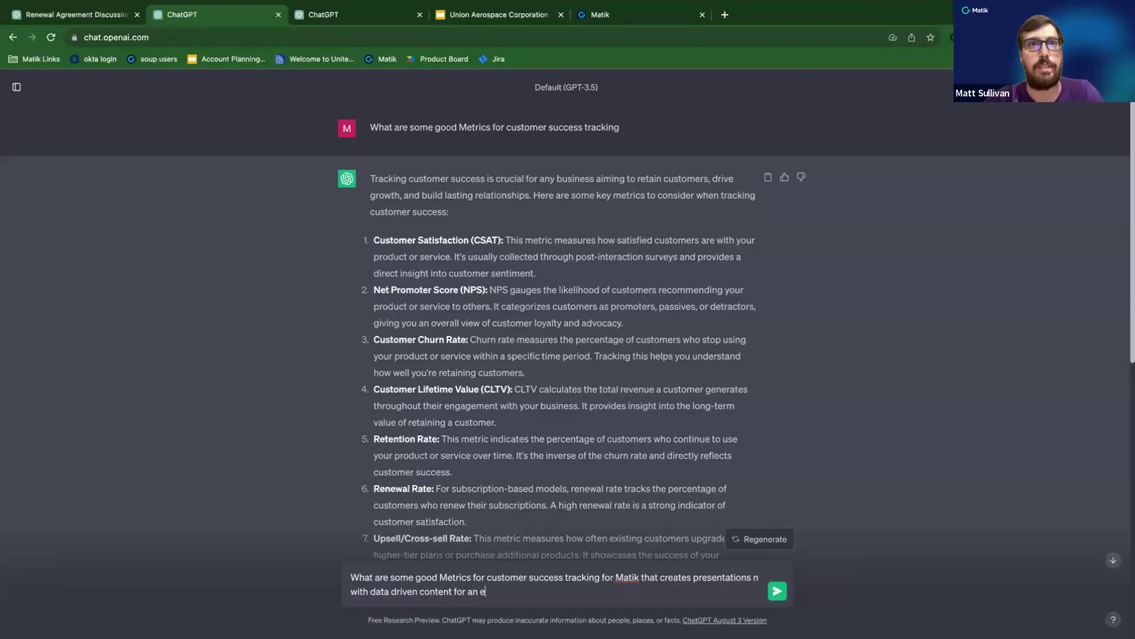
{"action": "type", "text": "xecut"}
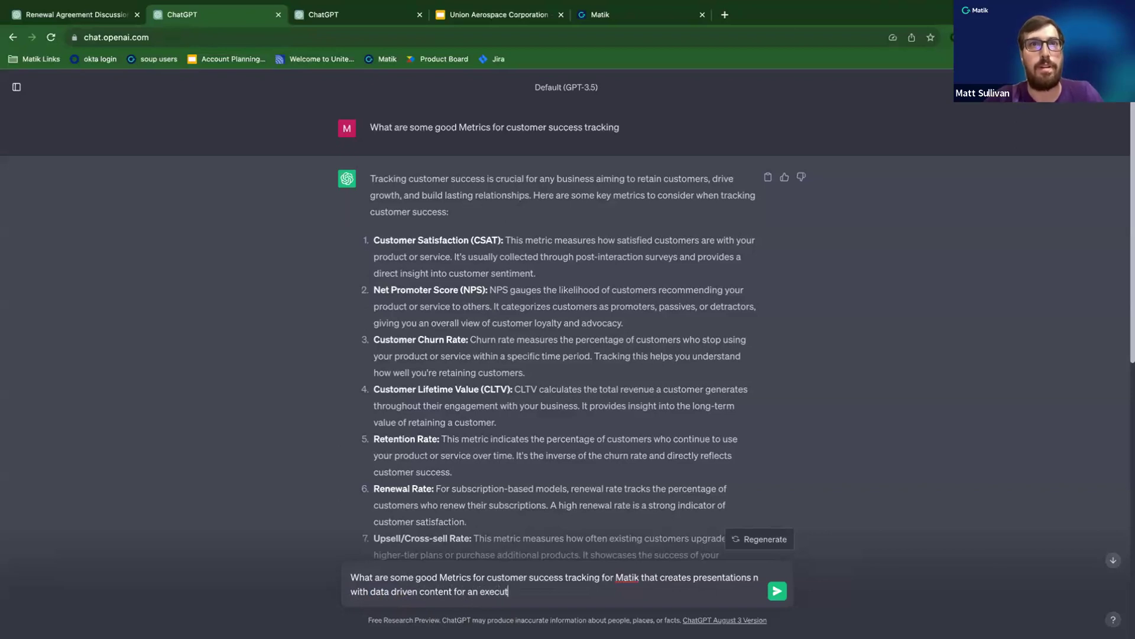
{"action": "type", "text": "ive audience"}
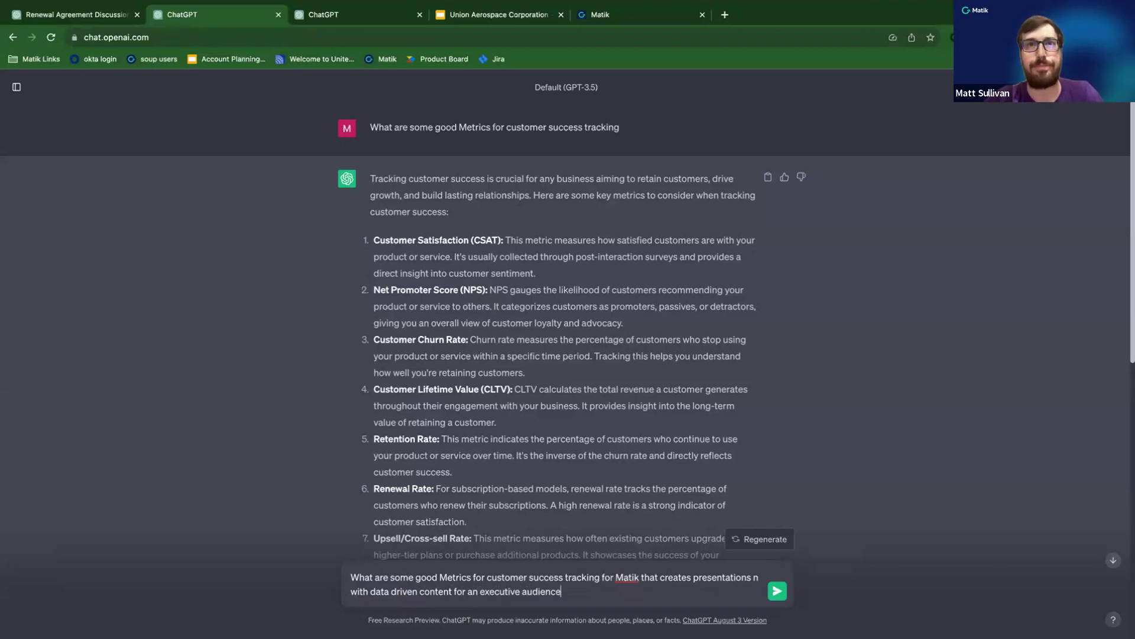
{"action": "key", "text": "Return"}
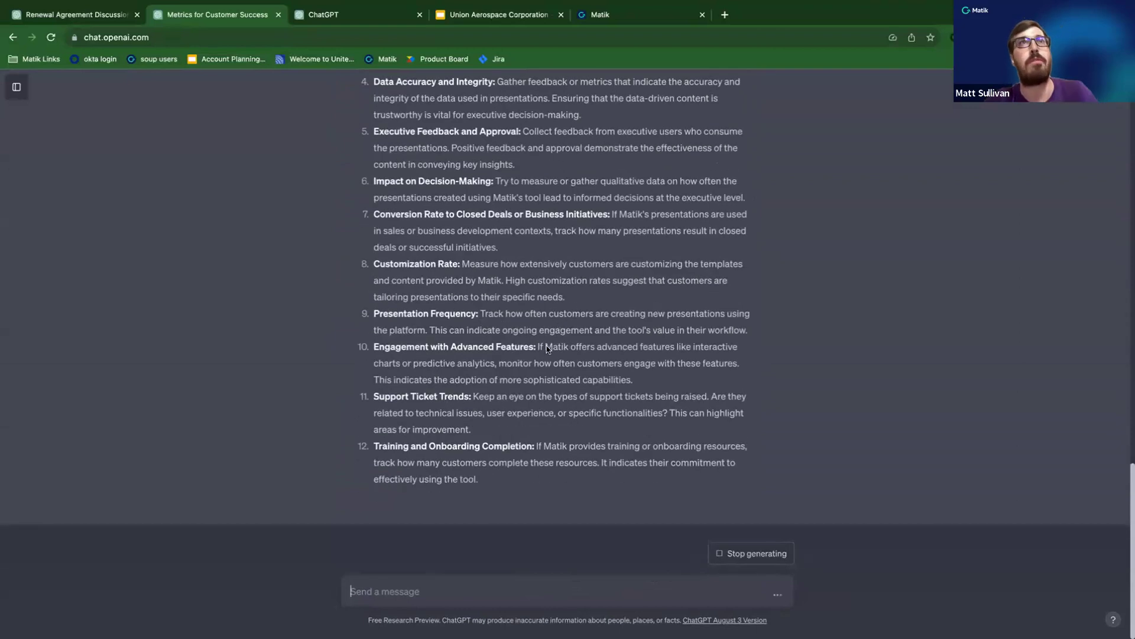
Review the 15 Matik customer success metrics, then advance the slideshow to the Walk - Presentation Enhancer slide
{"action": "scroll", "coordinate": [543, 352], "scroll_direction": "up", "scroll_amount": 5}
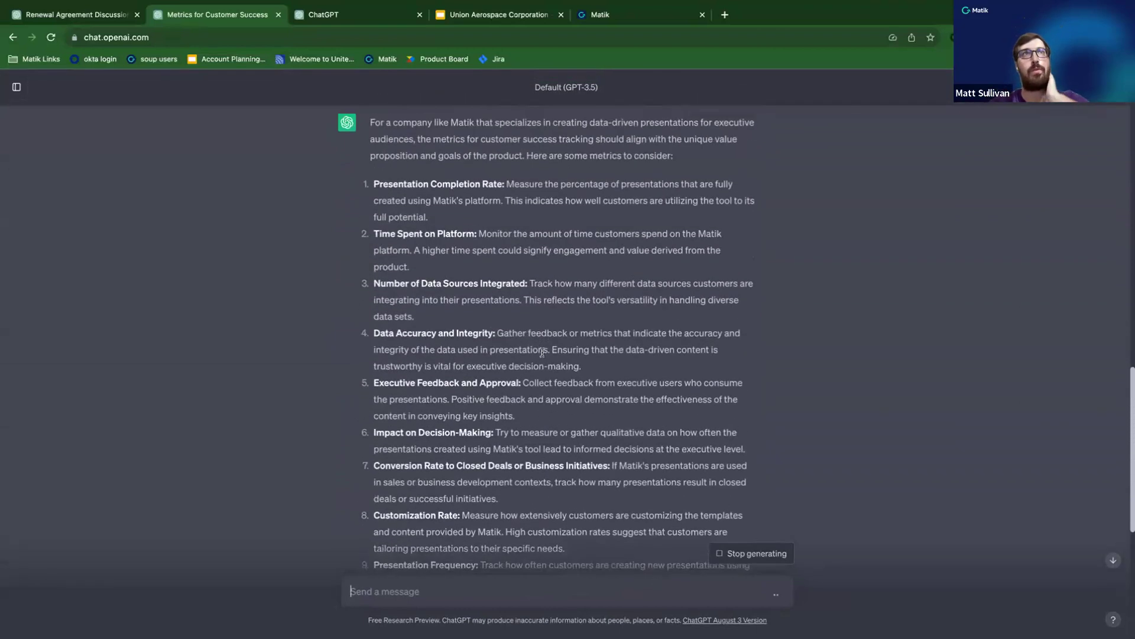
{"action": "scroll", "coordinate": [542, 354], "scroll_direction": "up", "scroll_amount": 2}
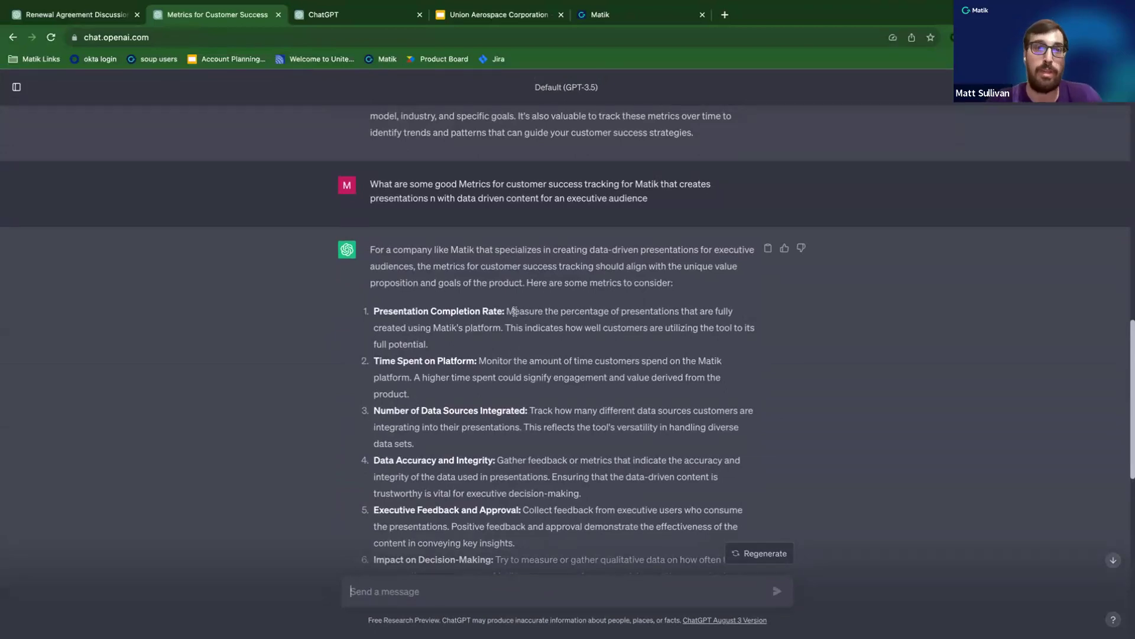
{"action": "left_click_drag", "start_coordinate": [507, 311], "coordinate": [401, 309]}
{"action": "left_click", "coordinate": [460, 343]}
{"action": "scroll", "coordinate": [544, 413], "scroll_direction": "down", "scroll_amount": 1}
{"action": "scroll", "coordinate": [543, 412], "scroll_direction": "down", "scroll_amount": 2}
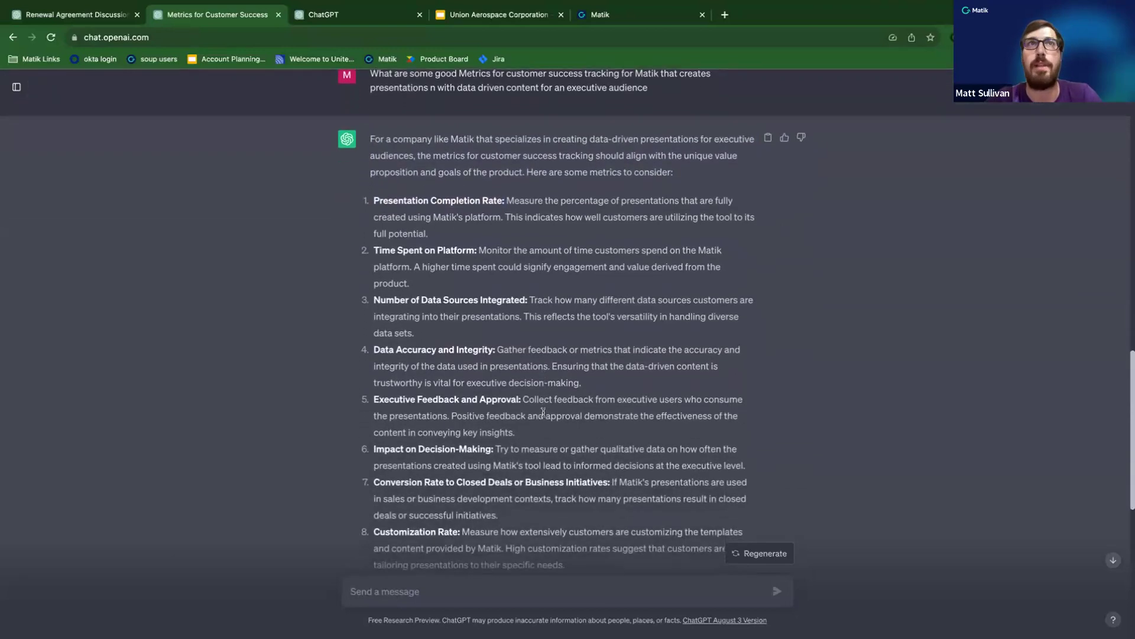
{"action": "scroll", "coordinate": [543, 412], "scroll_direction": "down", "scroll_amount": 1}
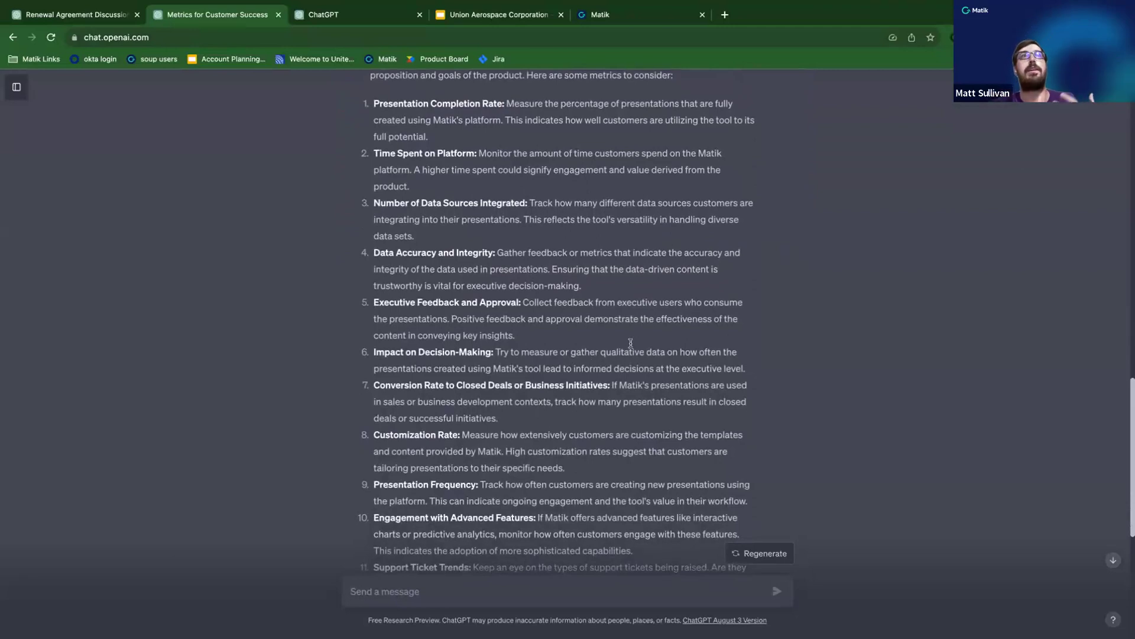
{"action": "scroll", "coordinate": [619, 367], "scroll_direction": "down", "scroll_amount": 2}
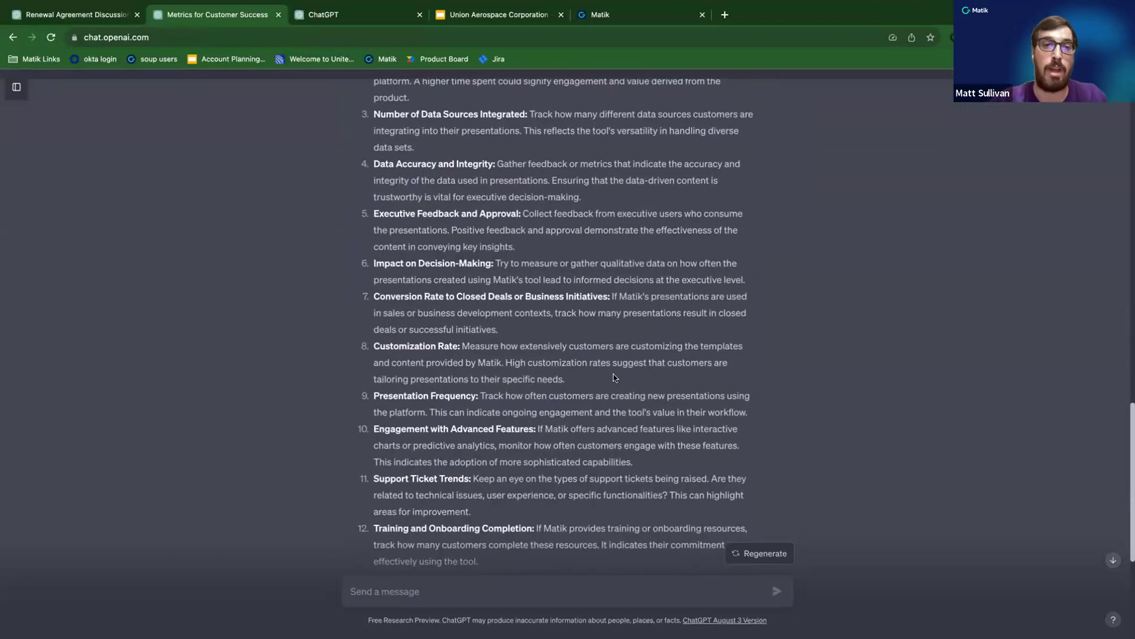
{"action": "scroll", "coordinate": [620, 364], "scroll_direction": "down", "scroll_amount": 5}
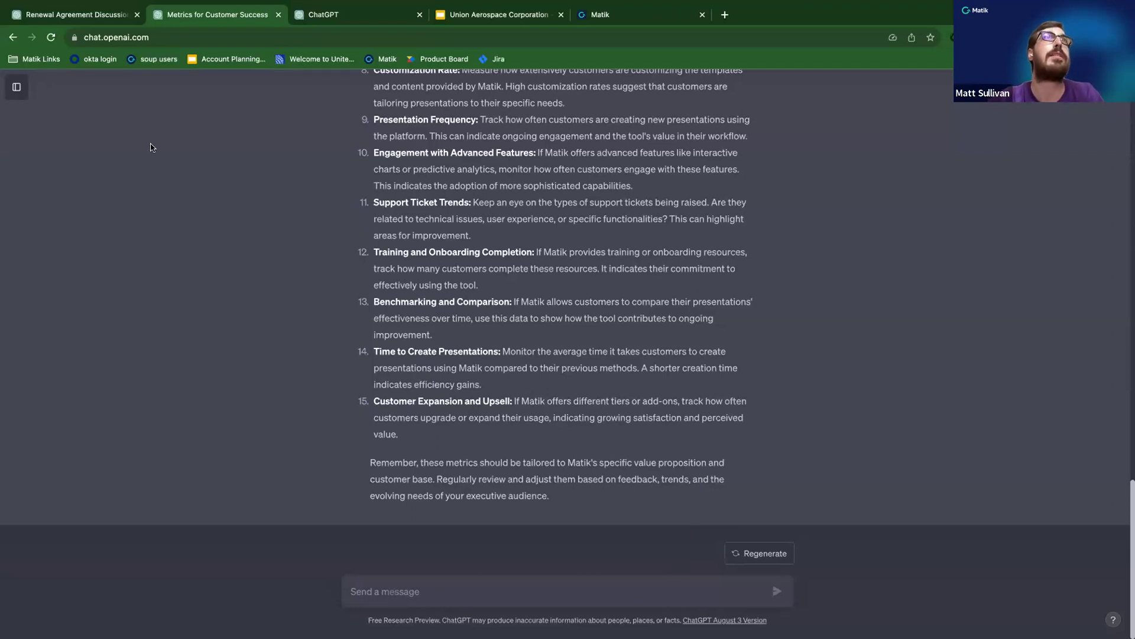
{"action": "key", "text": "ctrl+Left"}
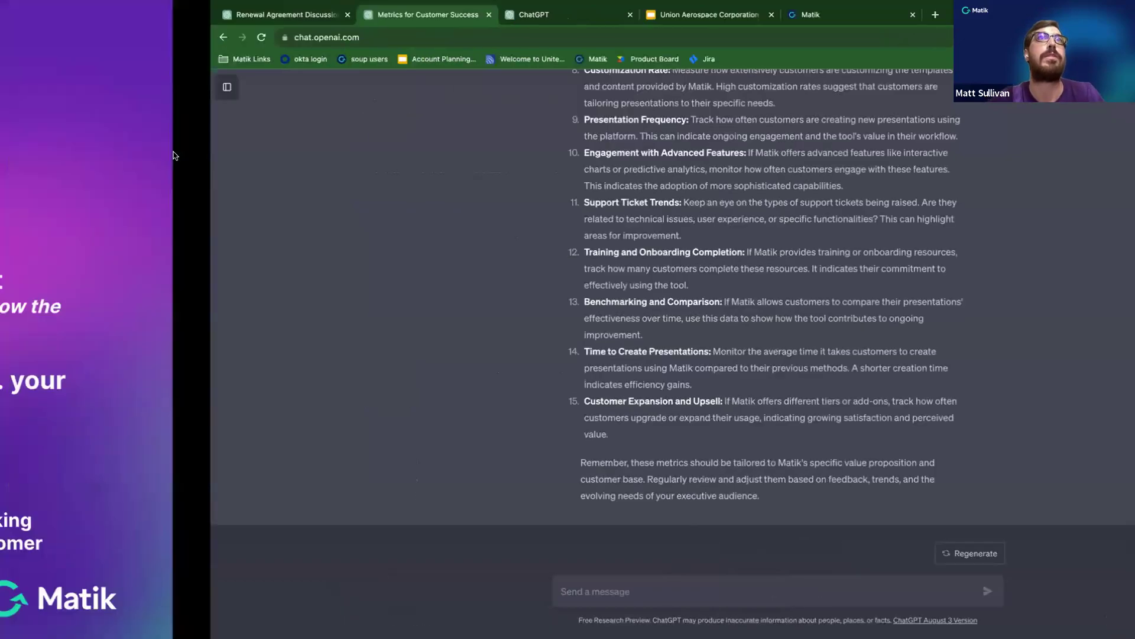
{"action": "key", "text": "Right"}
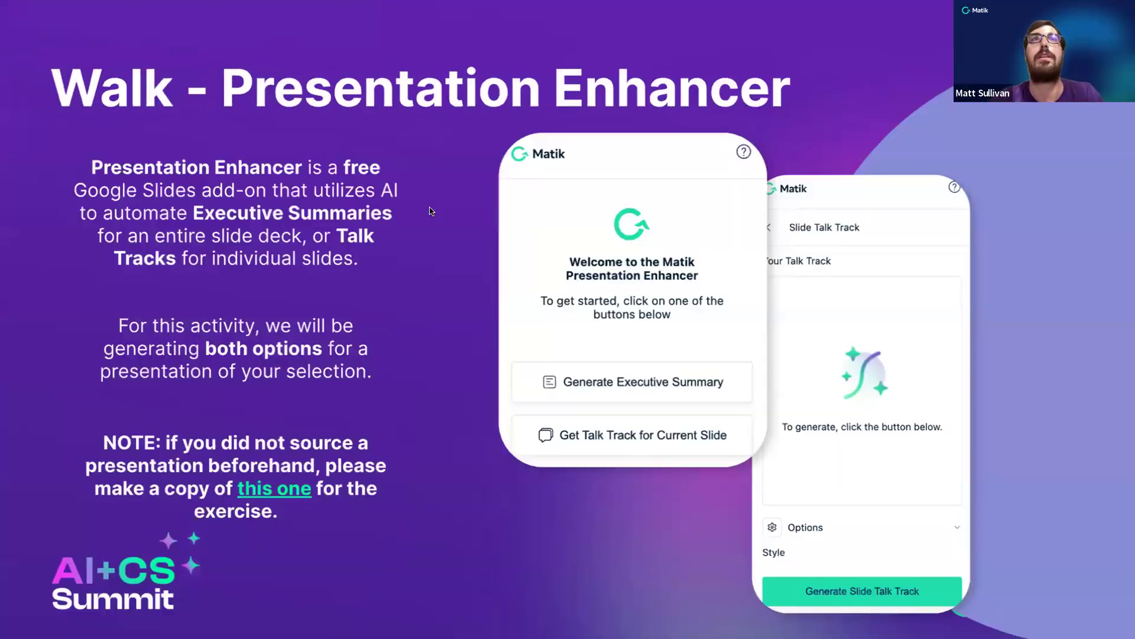
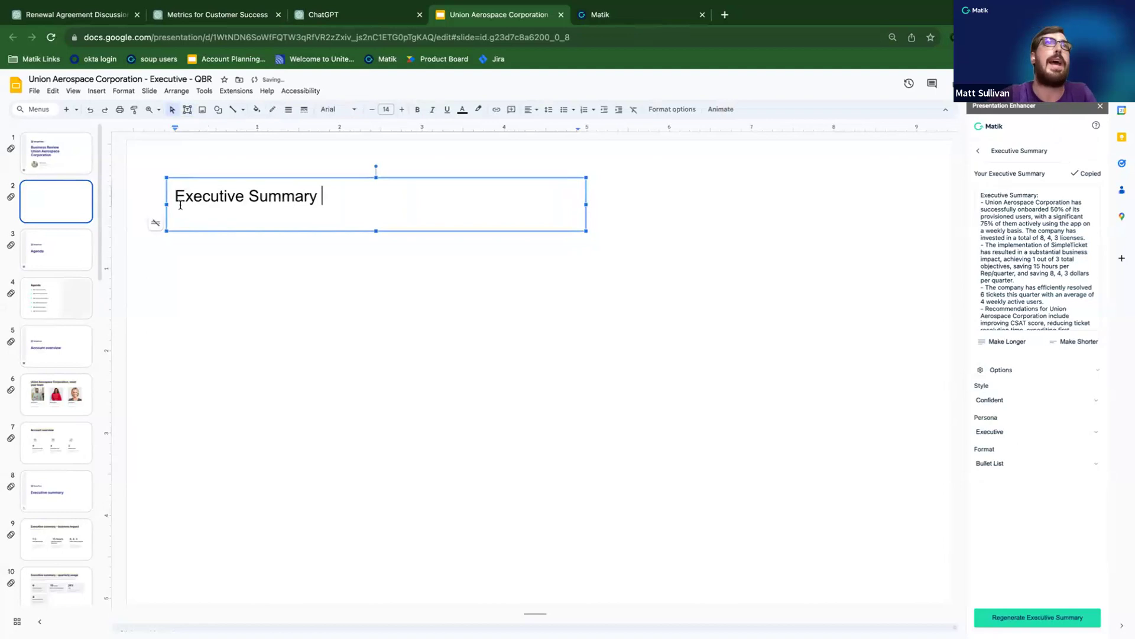
Shorten the Executive Summary title box and raise its font size to 18
{"action": "left_click_drag", "start_coordinate": [376, 231], "coordinate": [376, 213]}
{"action": "left_click", "coordinate": [402, 109]}
{"action": "left_click", "coordinate": [402, 108]}
{"action": "left_click", "coordinate": [402, 108]}
{"action": "left_click", "coordinate": [402, 108]}
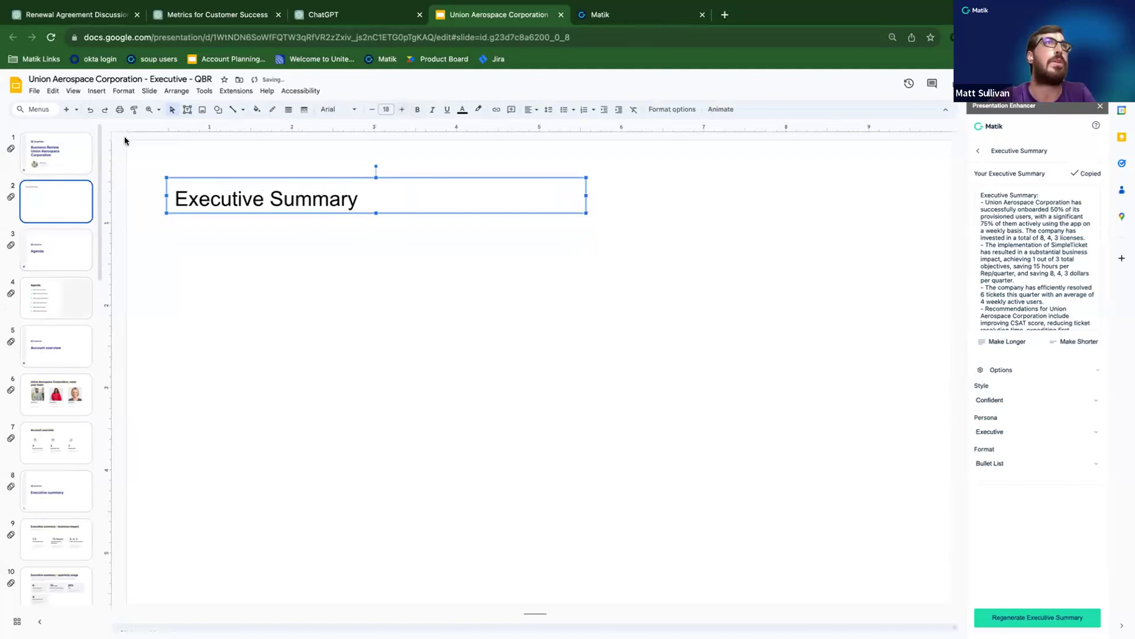
Draw a large text box below the title, paste Matik's summary into it, and shrink its font
{"action": "left_click", "coordinate": [187, 110]}
{"action": "left_click_drag", "start_coordinate": [170, 240], "coordinate": [731, 506]}
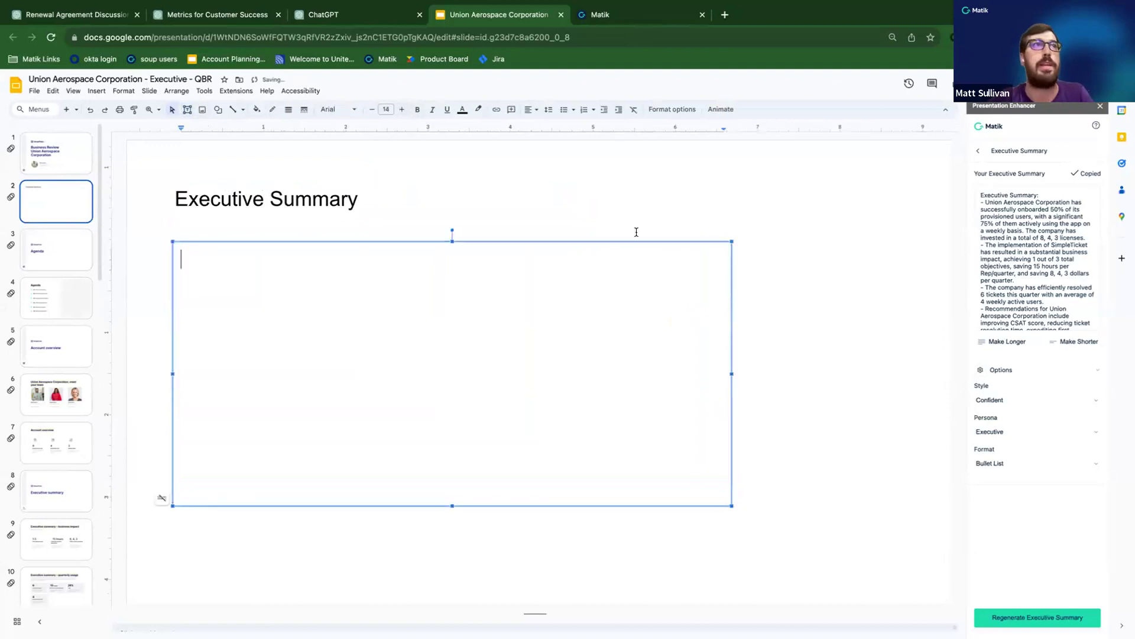
{"action": "key", "text": "ctrl+v"}
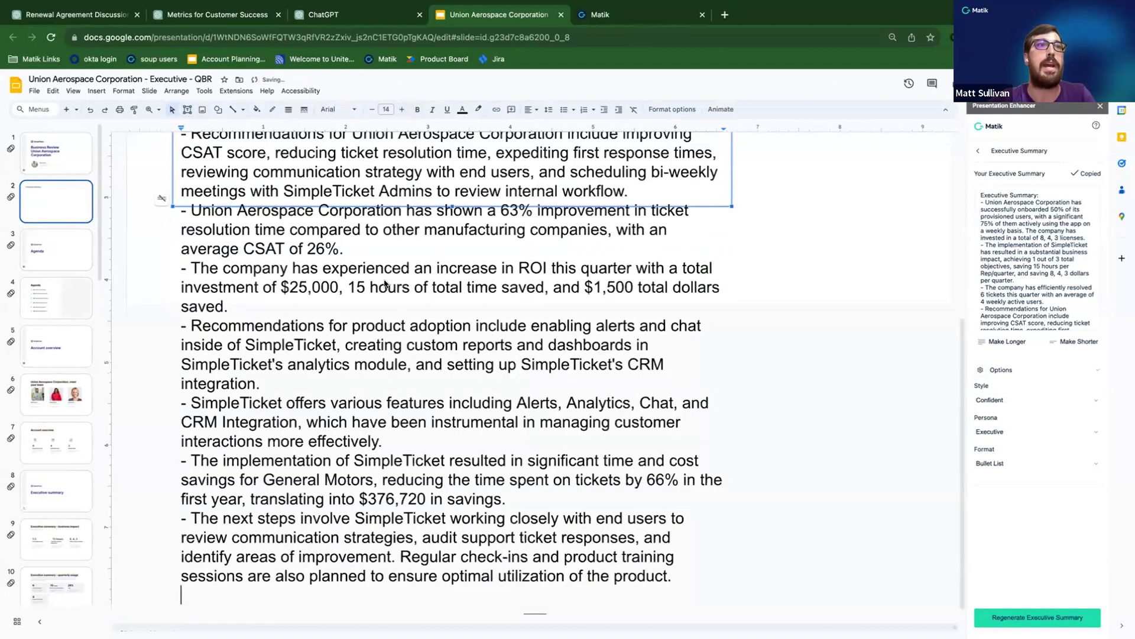
{"action": "scroll", "coordinate": [378, 295], "scroll_direction": "up", "scroll_amount": 7}
{"action": "scroll", "coordinate": [378, 318], "scroll_direction": "up", "scroll_amount": 1}
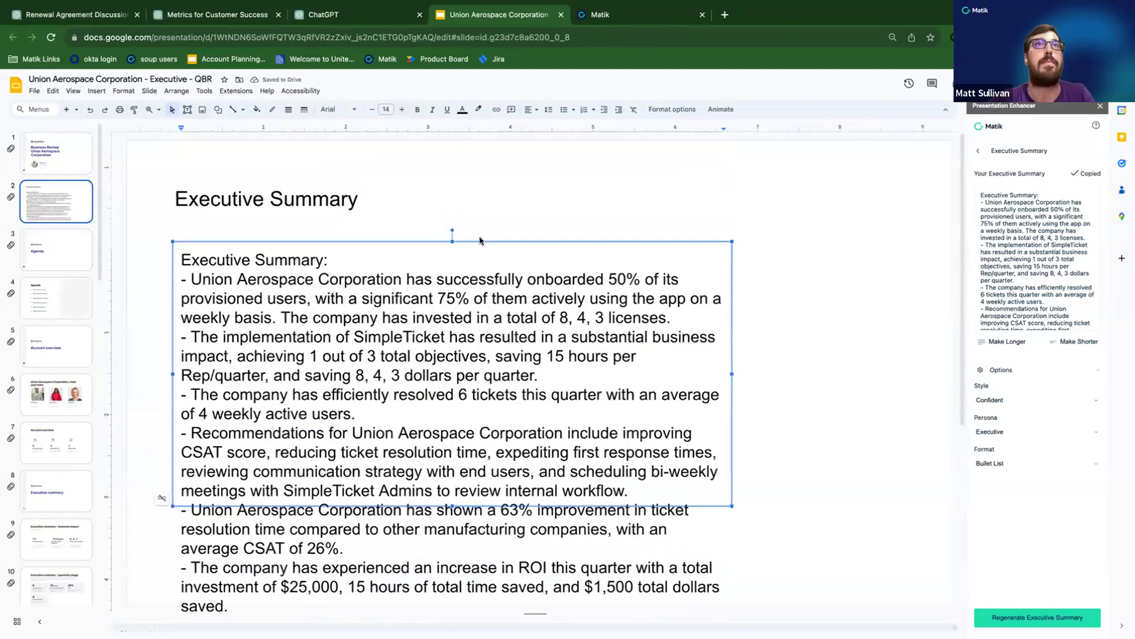
{"action": "left_click", "coordinate": [482, 242]}
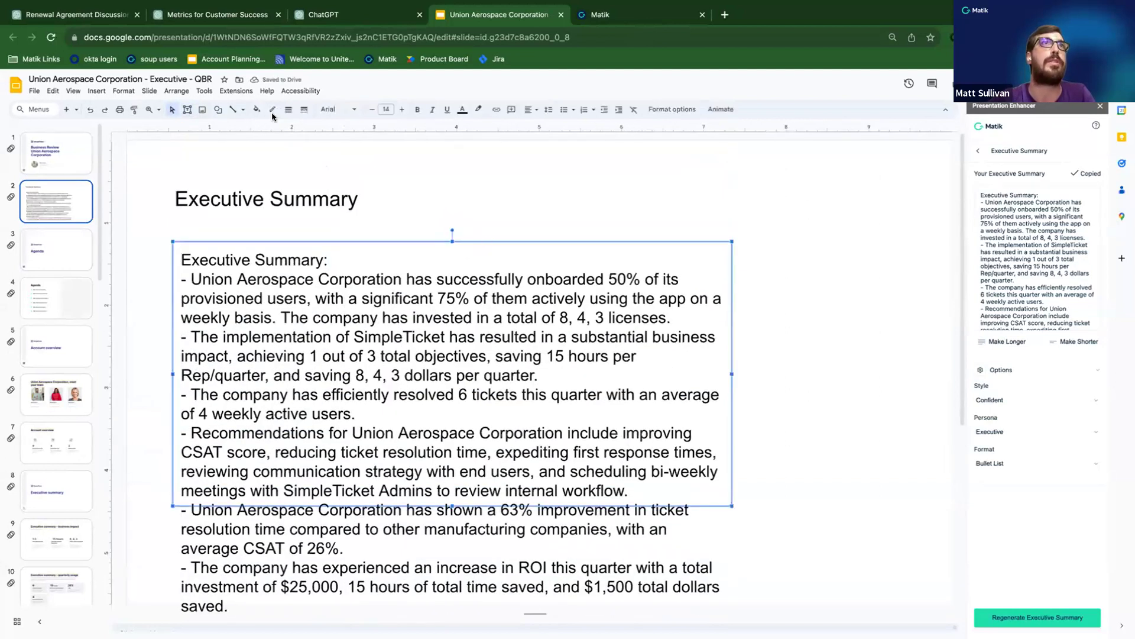
{"action": "left_click", "coordinate": [371, 110]}
{"action": "left_click", "coordinate": [371, 110]}
{"action": "left_click", "coordinate": [371, 110]}
{"action": "left_click", "coordinate": [371, 109]}
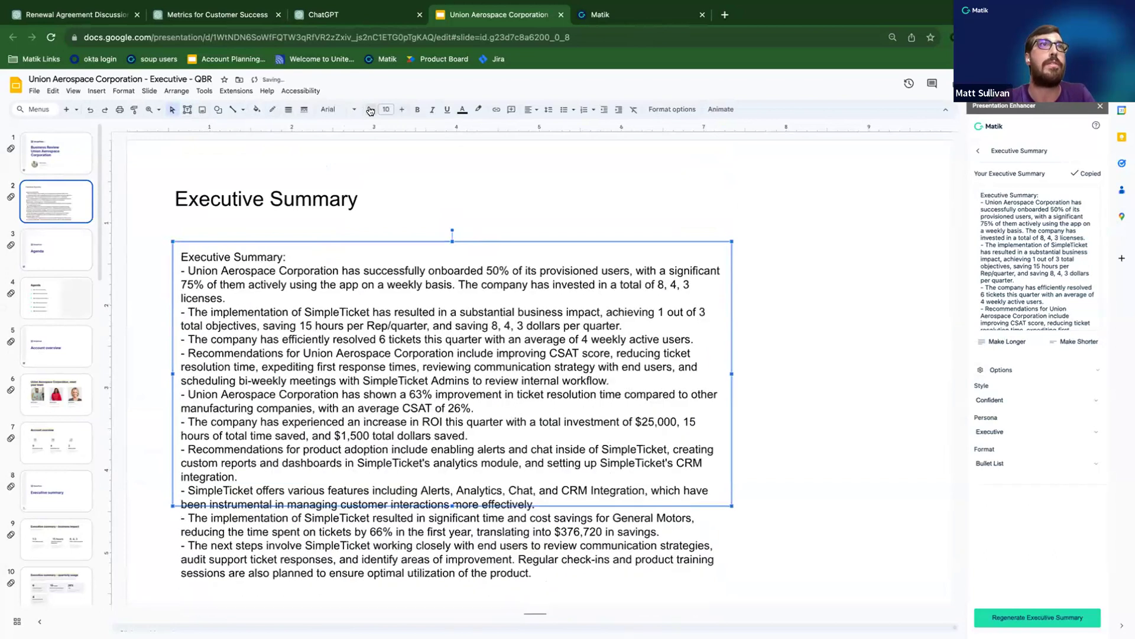
{"action": "left_click", "coordinate": [371, 109]}
Stretch the summary box toward the slide's right edge and copy Matik's Make Shorter summary
{"action": "left_click_drag", "start_coordinate": [731, 506], "coordinate": [903, 550]}
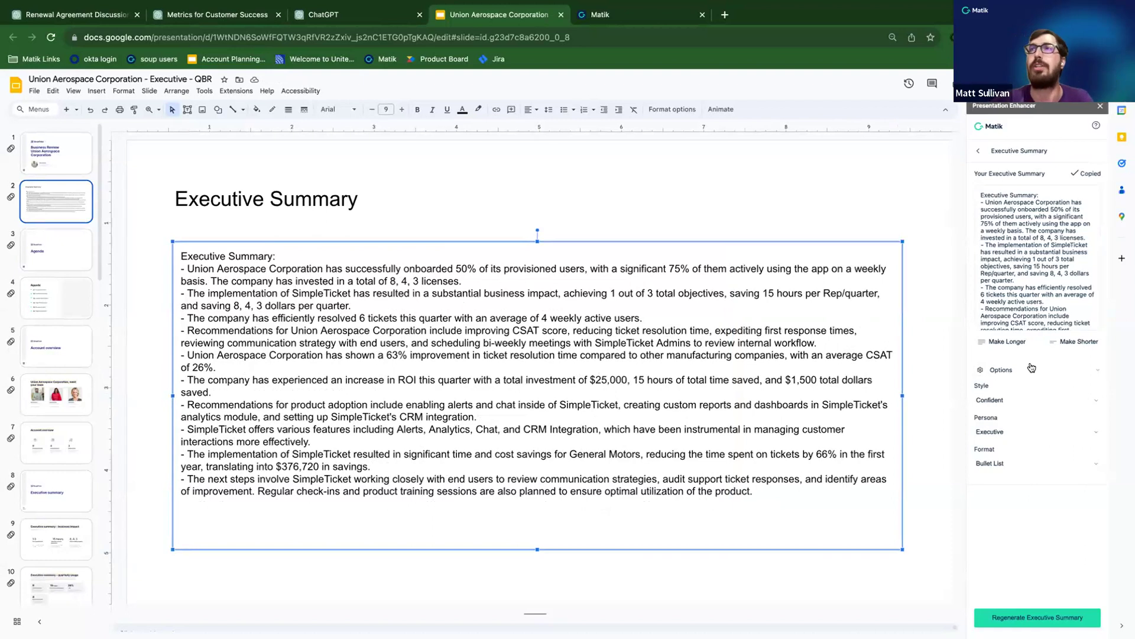
{"action": "left_click", "coordinate": [1066, 346]}
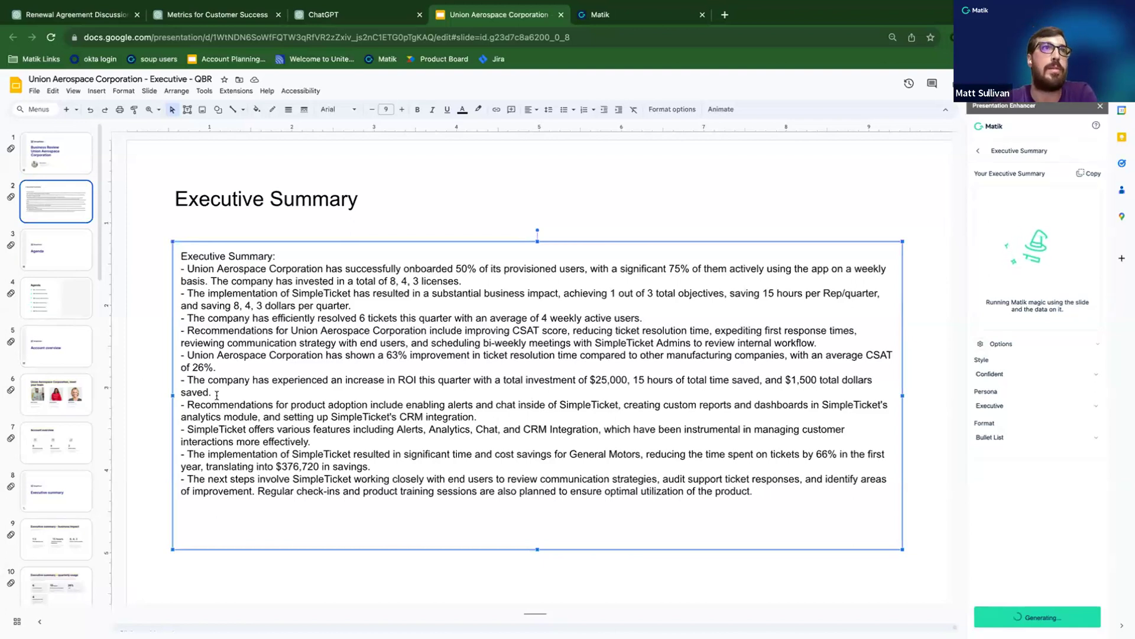
{"action": "left_click", "coordinate": [452, 266]}
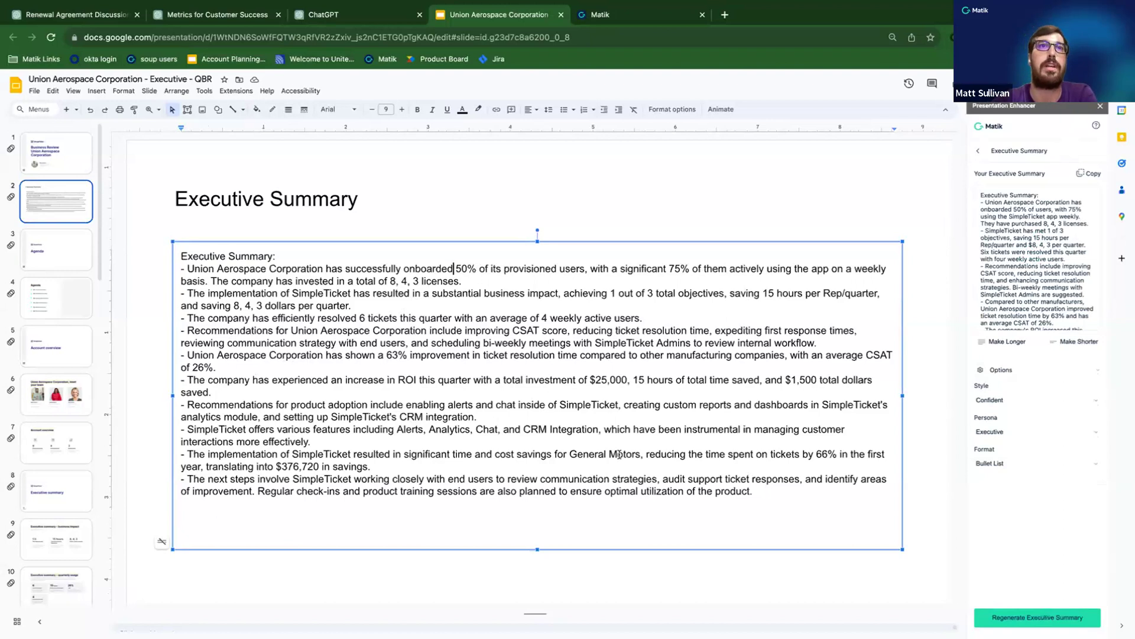
{"action": "left_click_drag", "start_coordinate": [384, 380], "coordinate": [494, 381]}
{"action": "left_click", "coordinate": [560, 410]}
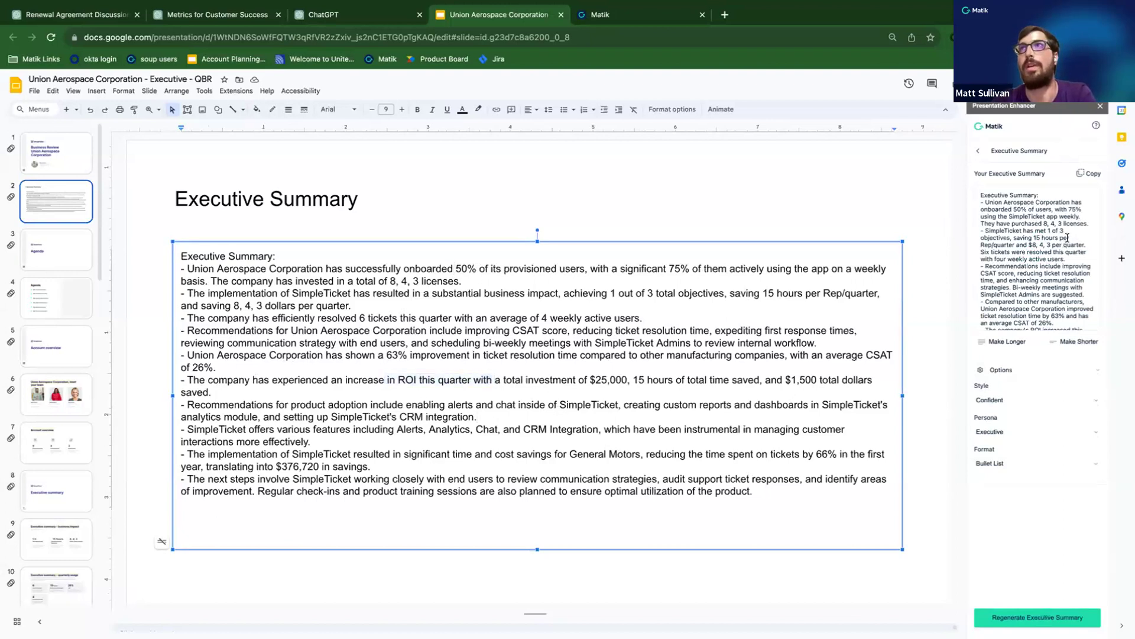
{"action": "left_click", "coordinate": [1090, 175]}
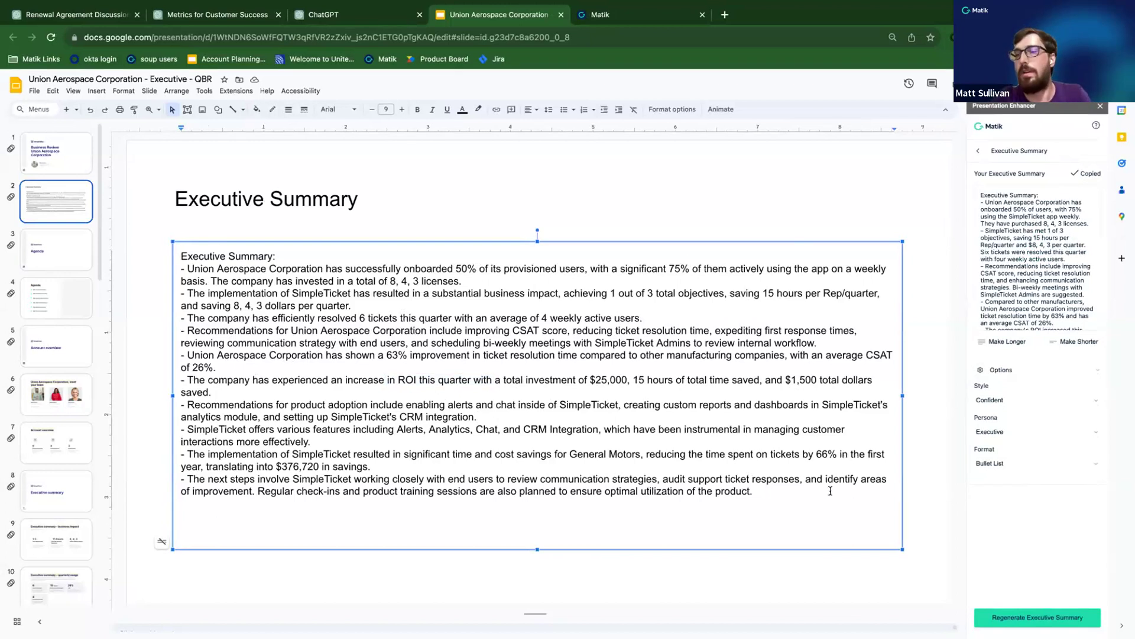
Paste the shorter summary over the old bullets and delete the 'Executive Summary:' heading lines
{"action": "left_click_drag", "start_coordinate": [763, 494], "coordinate": [179, 270]}
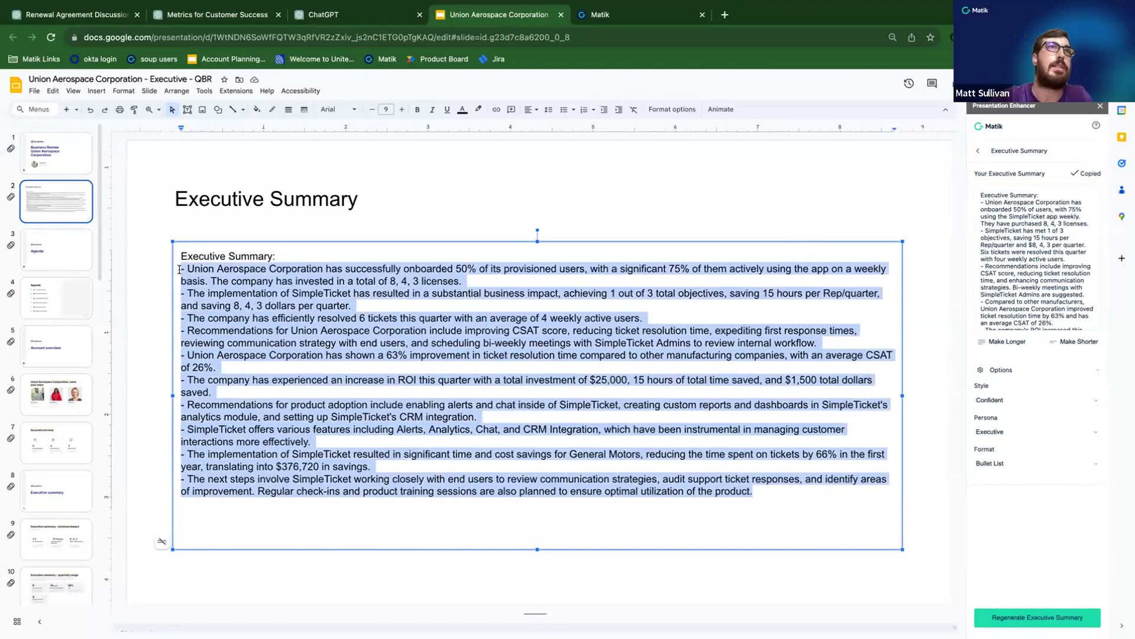
{"action": "key", "text": "super+v"}
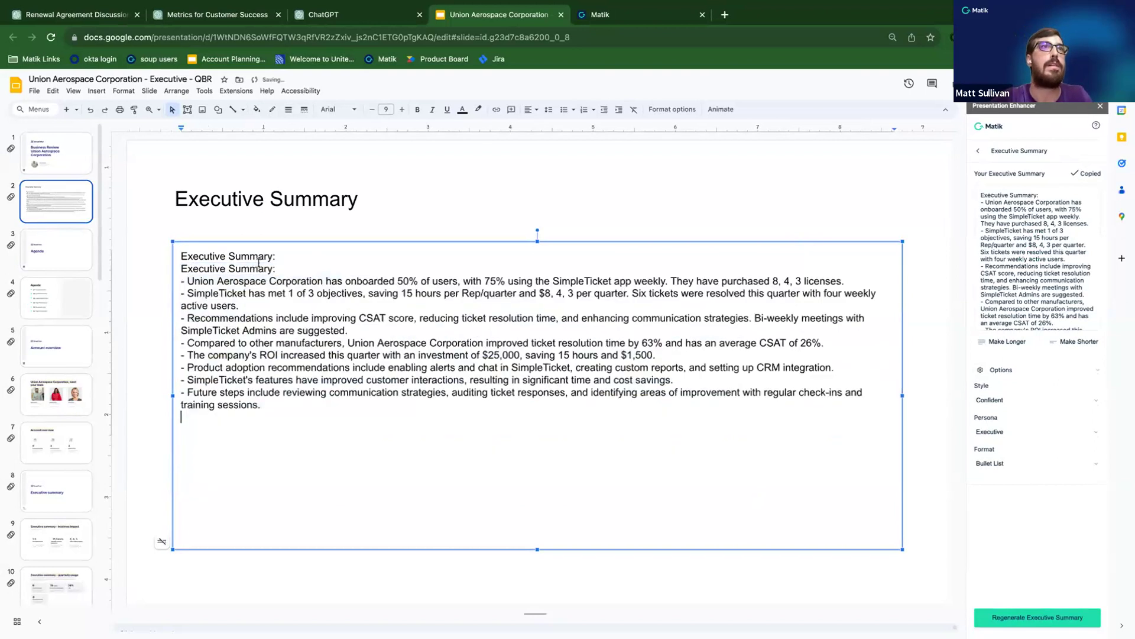
{"action": "left_click_drag", "start_coordinate": [278, 269], "coordinate": [180, 256]}
{"action": "key", "text": "BackSpace"}
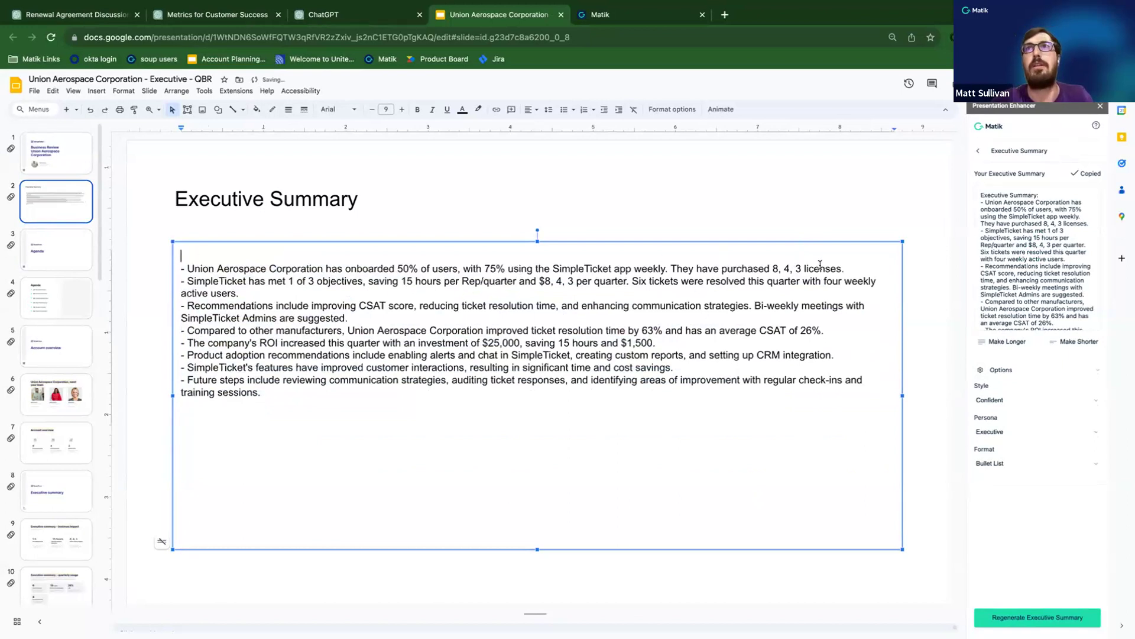
Insert a blank line after each bullet, from objectives and ROI through CRM integration and 26%
{"action": "left_click", "coordinate": [848, 269]}
{"action": "key", "text": "Return"}
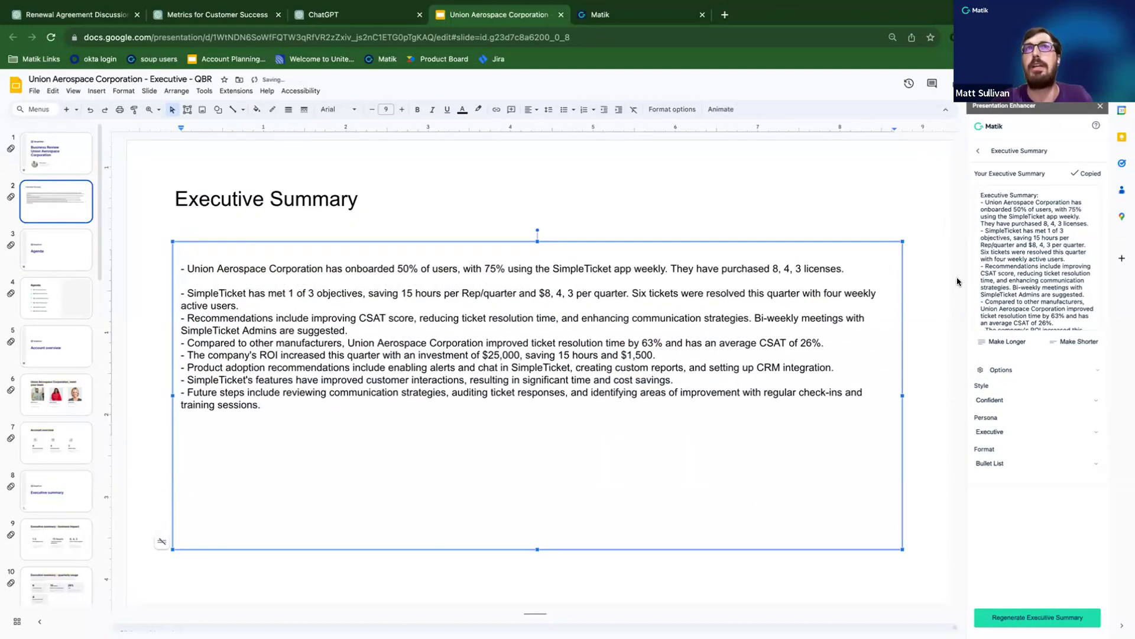
{"action": "left_click", "coordinate": [239, 305]}
{"action": "key", "text": "Return"}
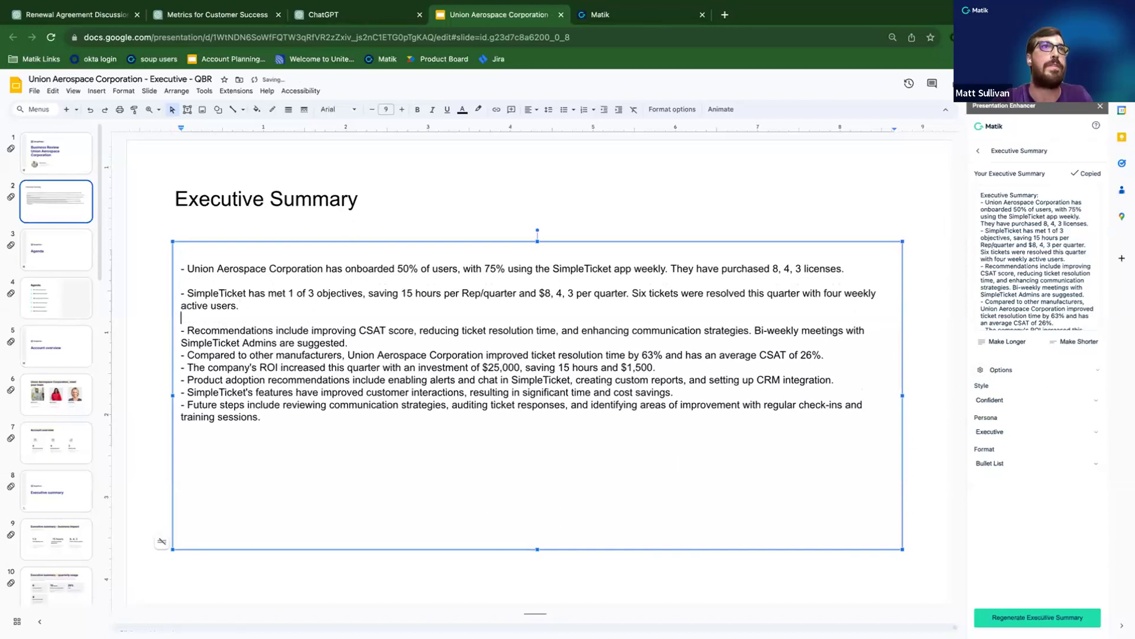
{"action": "left_click", "coordinate": [355, 342]}
{"action": "key", "text": "Return"}
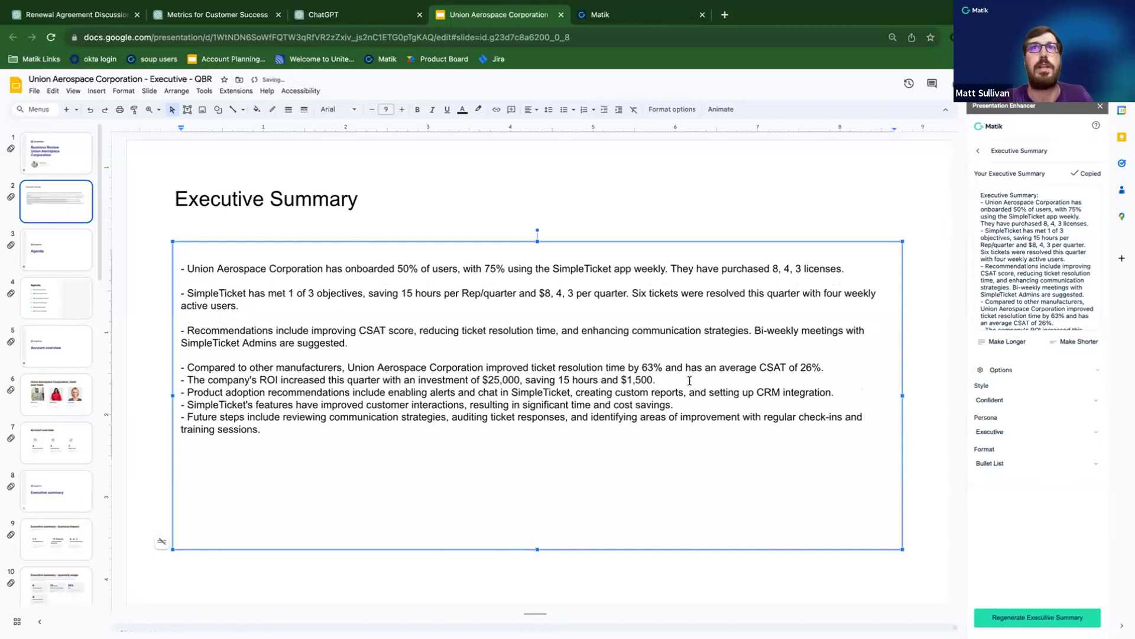
{"action": "key", "text": "Return"}
{"action": "left_click", "coordinate": [675, 416]}
{"action": "key", "text": "Return"}
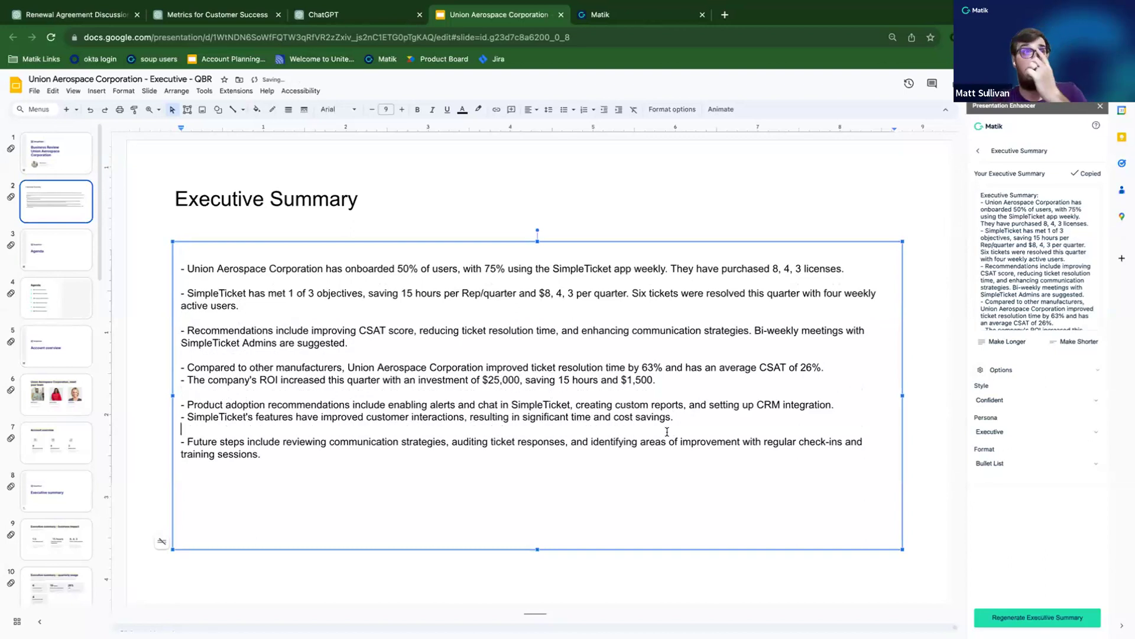
{"action": "left_click", "coordinate": [840, 405]}
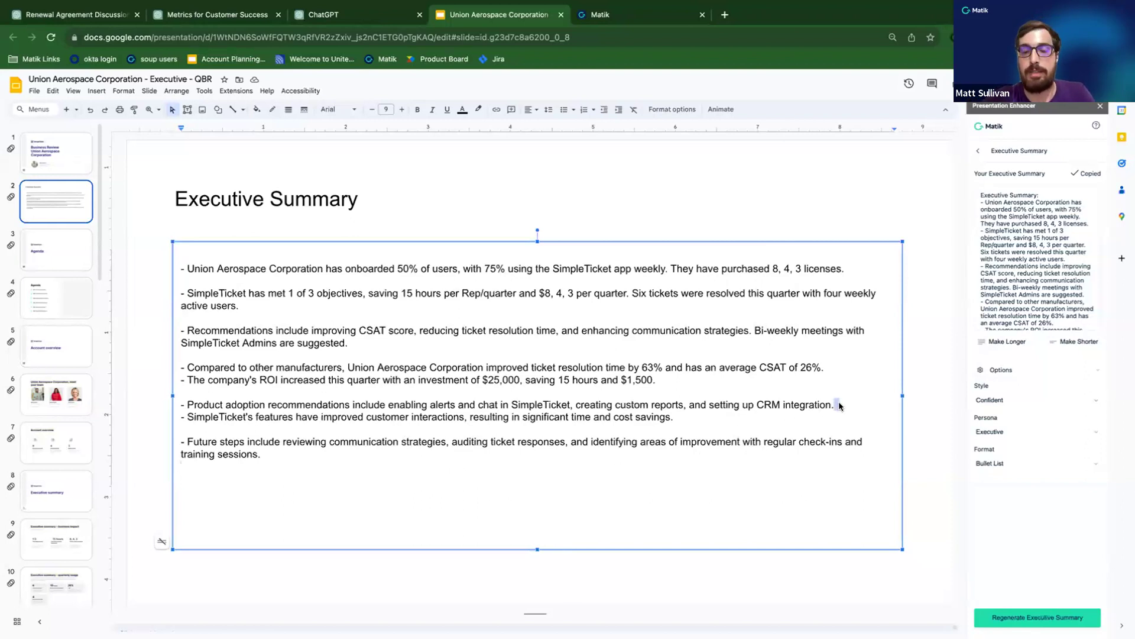
{"action": "key", "text": "Return"}
{"action": "left_click", "coordinate": [827, 367]}
{"action": "key", "text": "Return"}
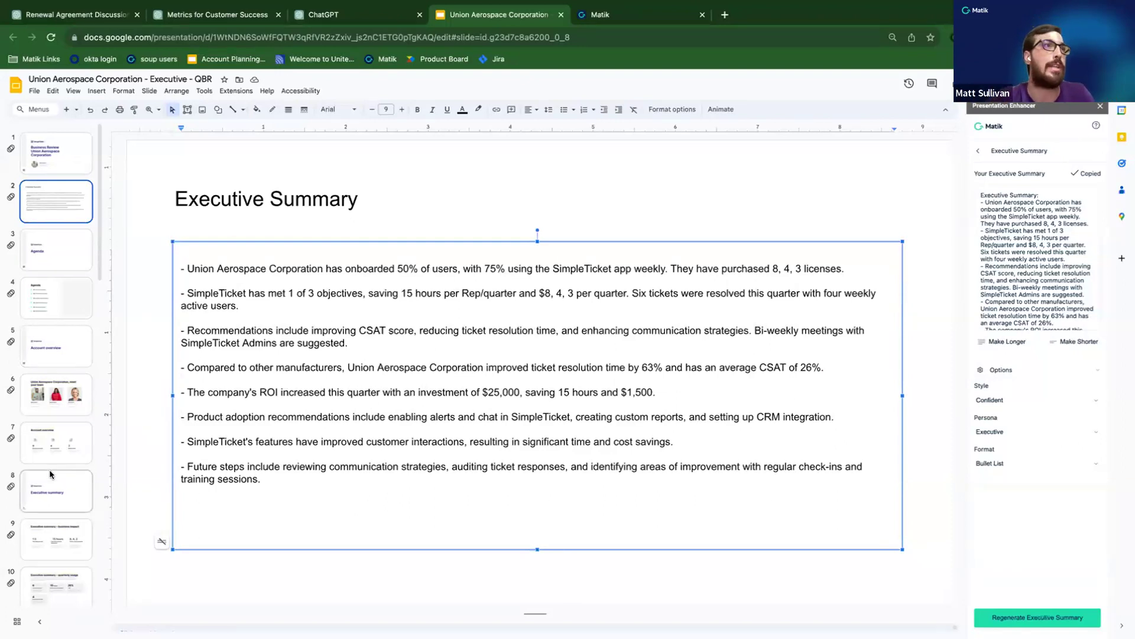
Open slide 13, the Benchmark slide, and return the Matik sidebar to its starting screen
{"action": "scroll", "coordinate": [56, 455], "scroll_direction": "down", "scroll_amount": 3}
{"action": "scroll", "coordinate": [65, 414], "scroll_direction": "down", "scroll_amount": 3}
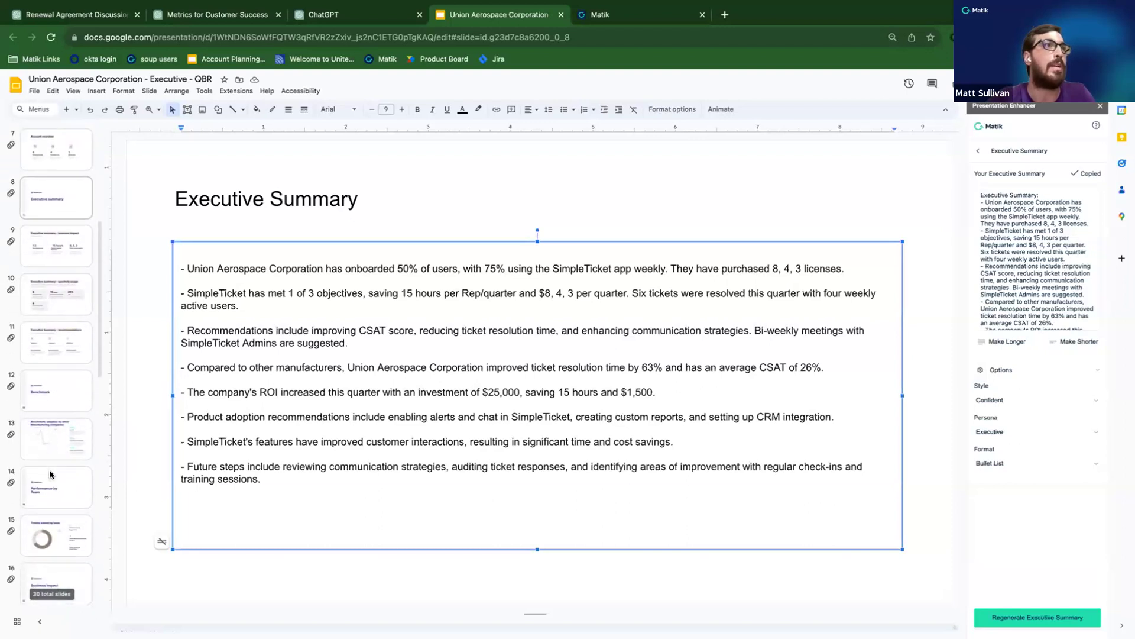
{"action": "scroll", "coordinate": [71, 372], "scroll_direction": "up", "scroll_amount": 1}
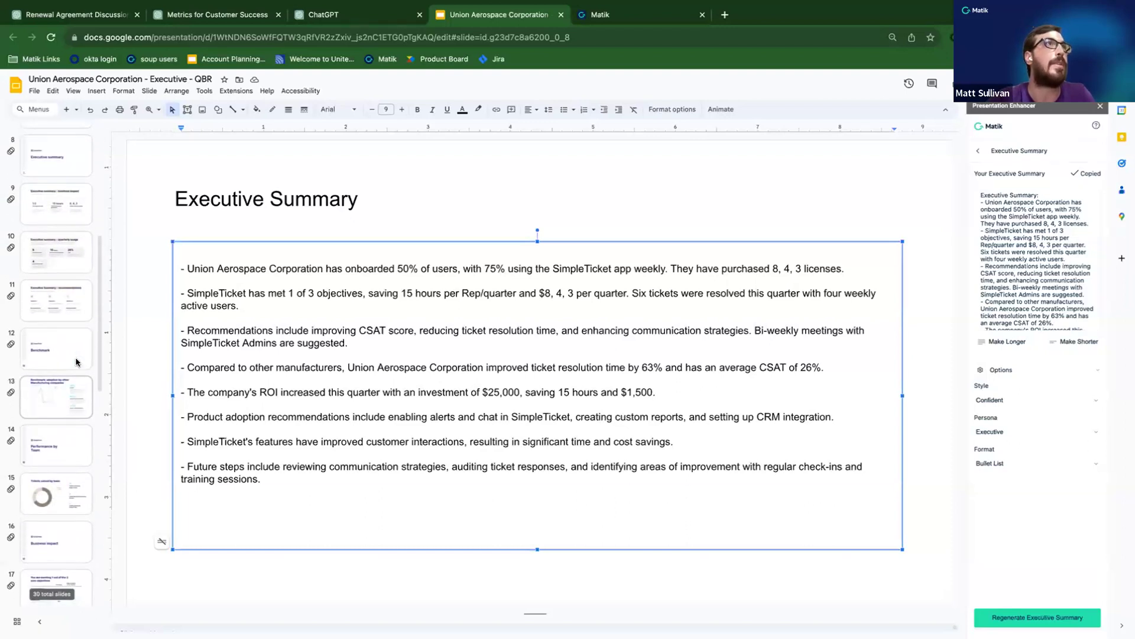
{"action": "left_click", "coordinate": [49, 404]}
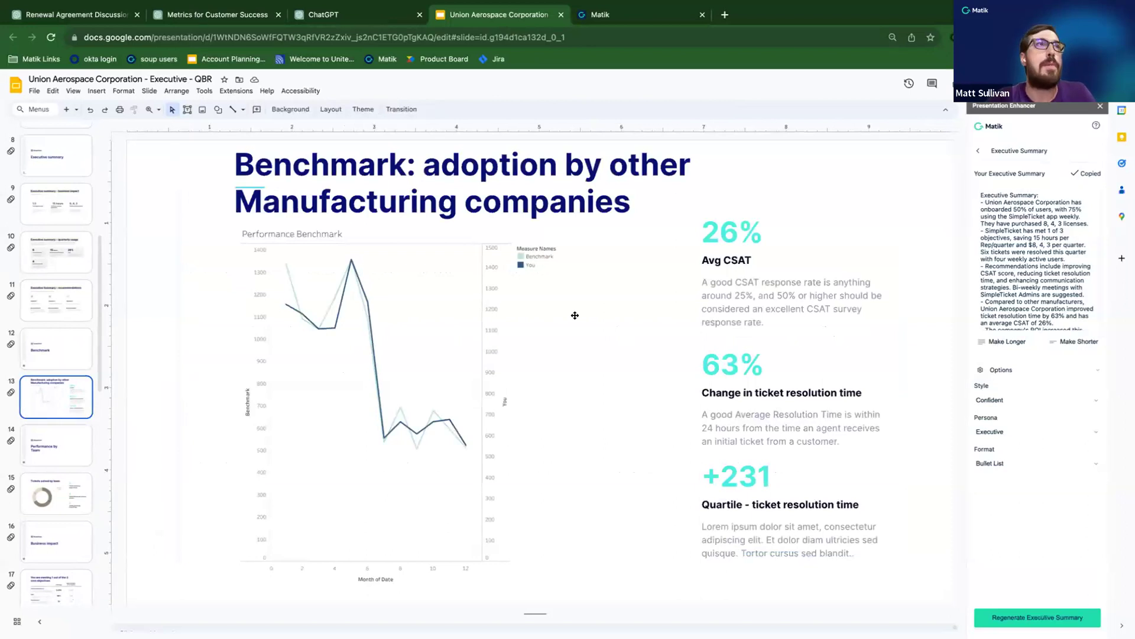
{"action": "left_click", "coordinate": [386, 424]}
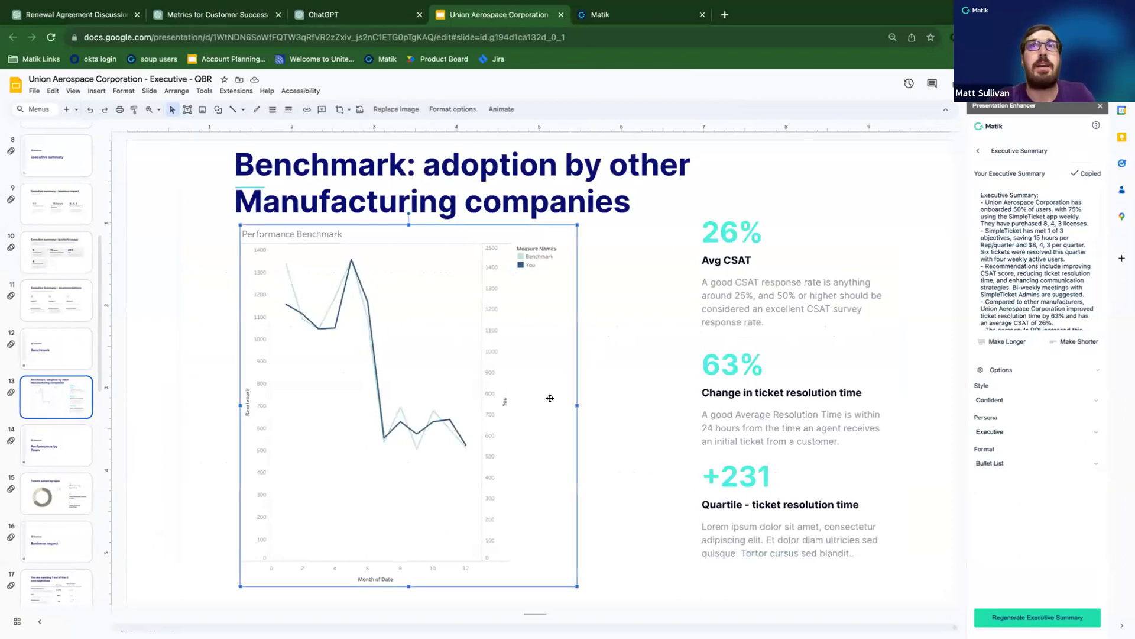
{"action": "left_click", "coordinate": [612, 321]}
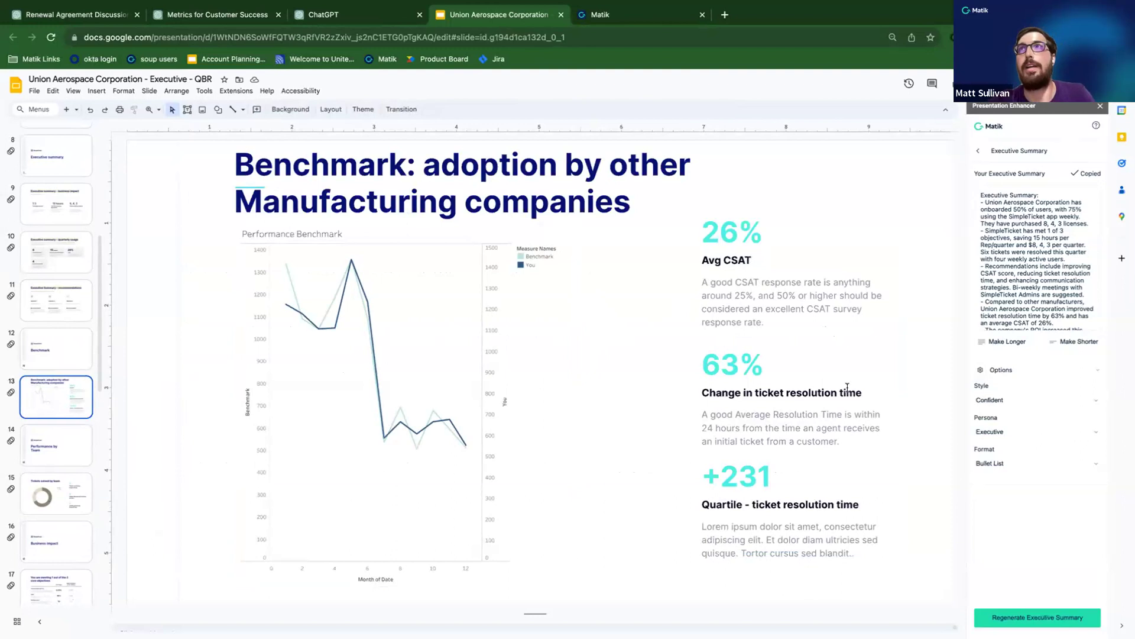
{"action": "left_click", "coordinate": [979, 153]}
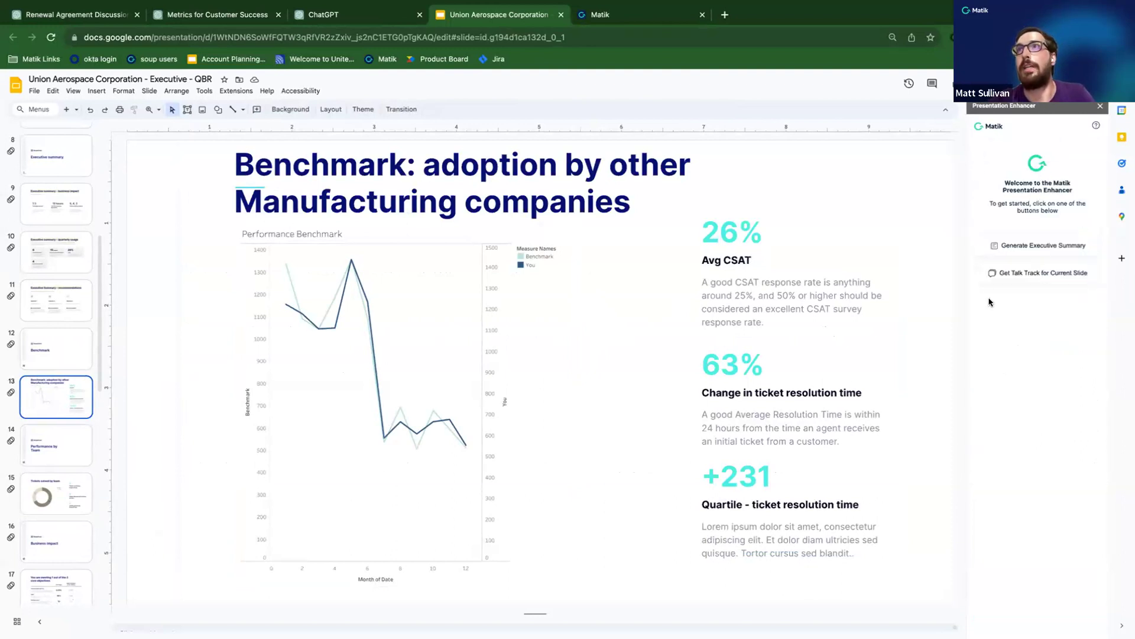
Generate a Confident, Executive-persona, Bullet List talk track for the Benchmark slide
{"action": "left_click", "coordinate": [1031, 276]}
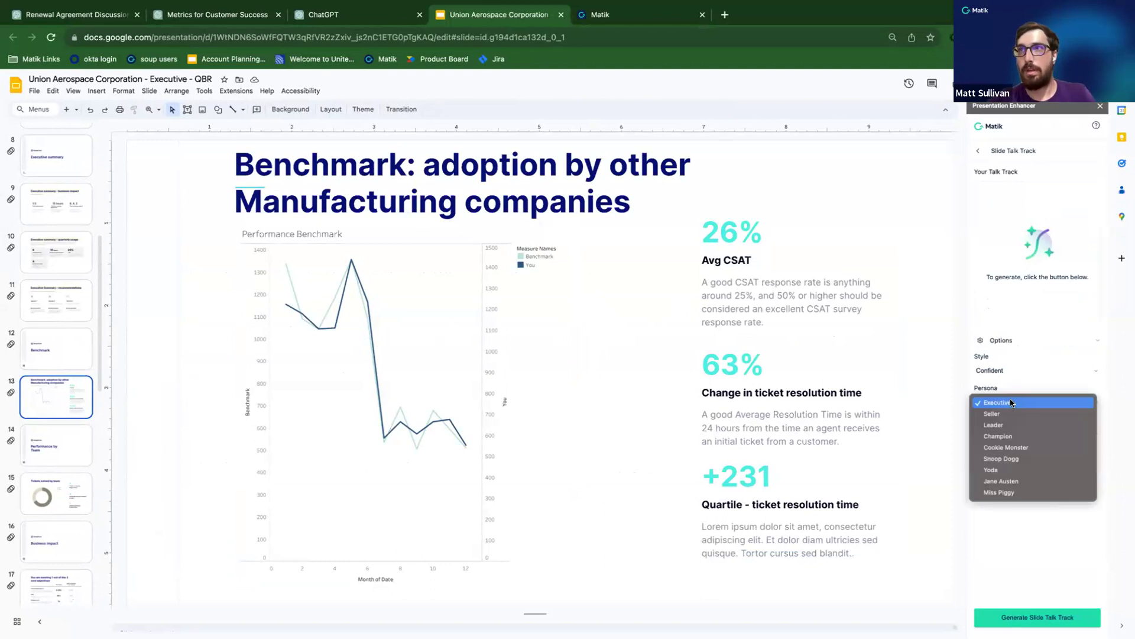
{"action": "left_click", "coordinate": [1017, 391]}
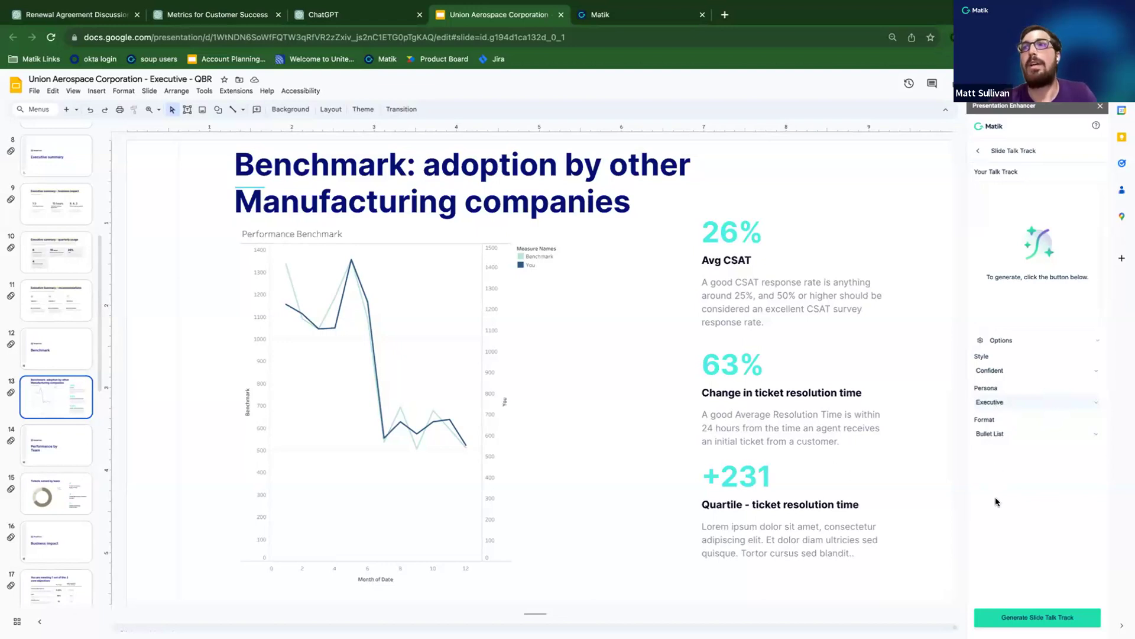
{"action": "left_click", "coordinate": [1032, 617]}
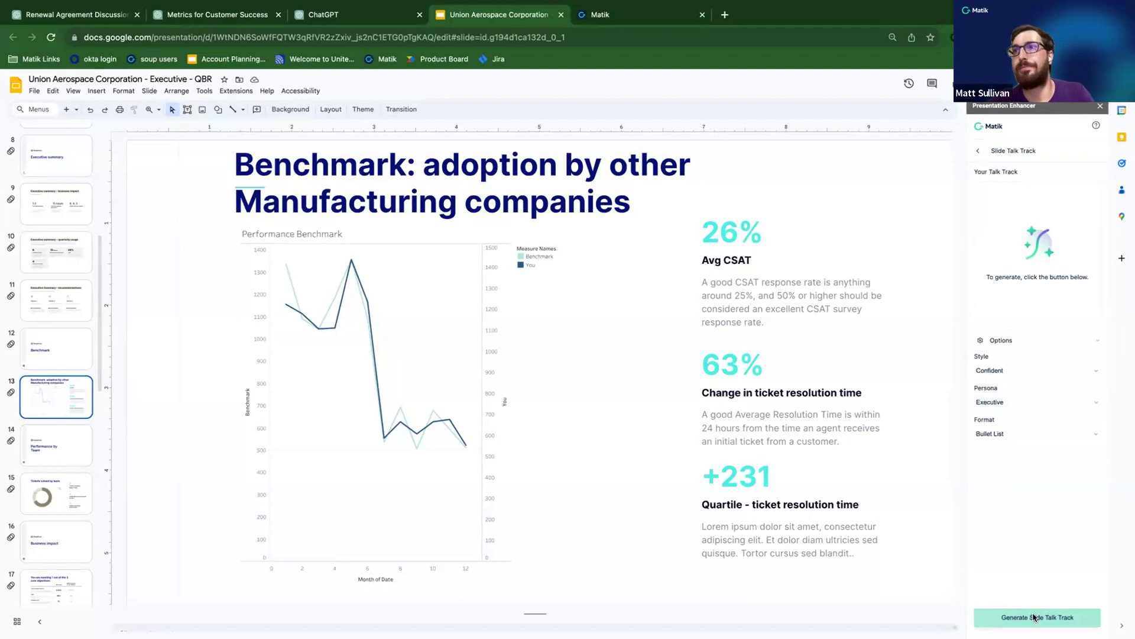
{"action": "left_click", "coordinate": [1034, 617]}
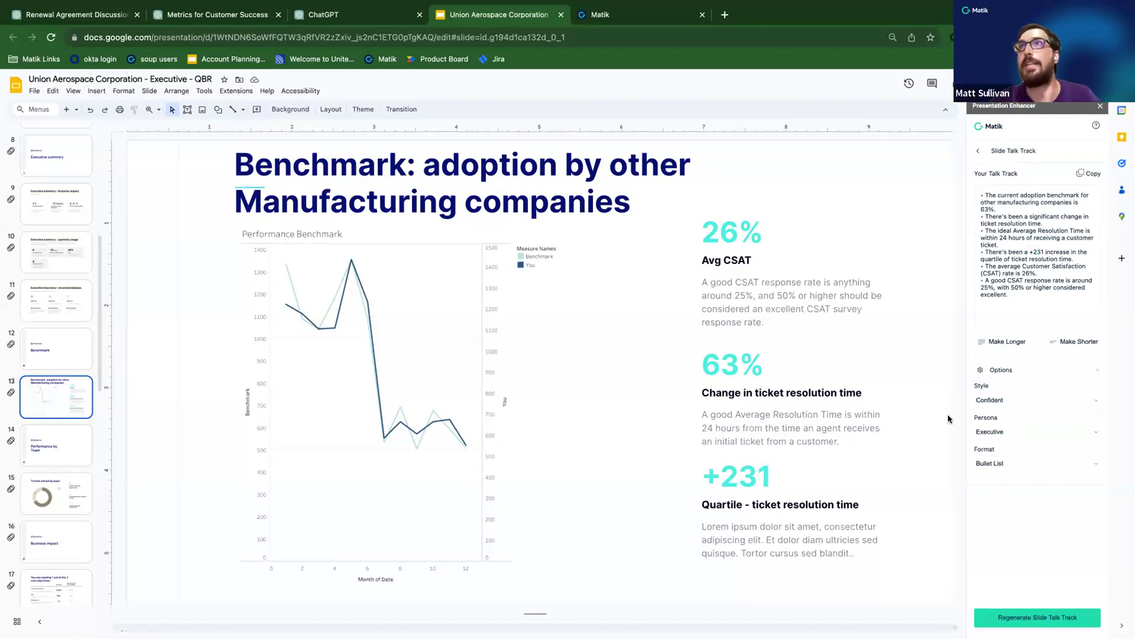
Paste the copied talk track into slide 13's speaker notes, then advance to the Presentation Enhancer slide
{"action": "left_click_drag", "start_coordinate": [1027, 296], "coordinate": [975, 196]}
{"action": "left_click", "coordinate": [1089, 173]}
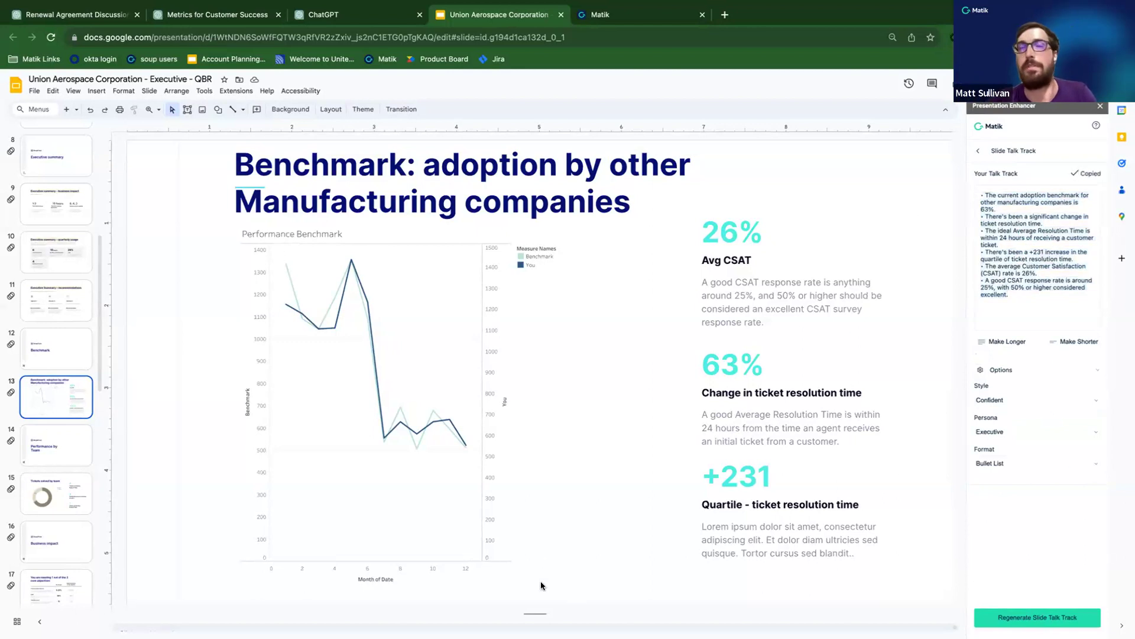
{"action": "left_click_drag", "start_coordinate": [534, 612], "coordinate": [540, 490]}
{"action": "left_click", "coordinate": [365, 516]}
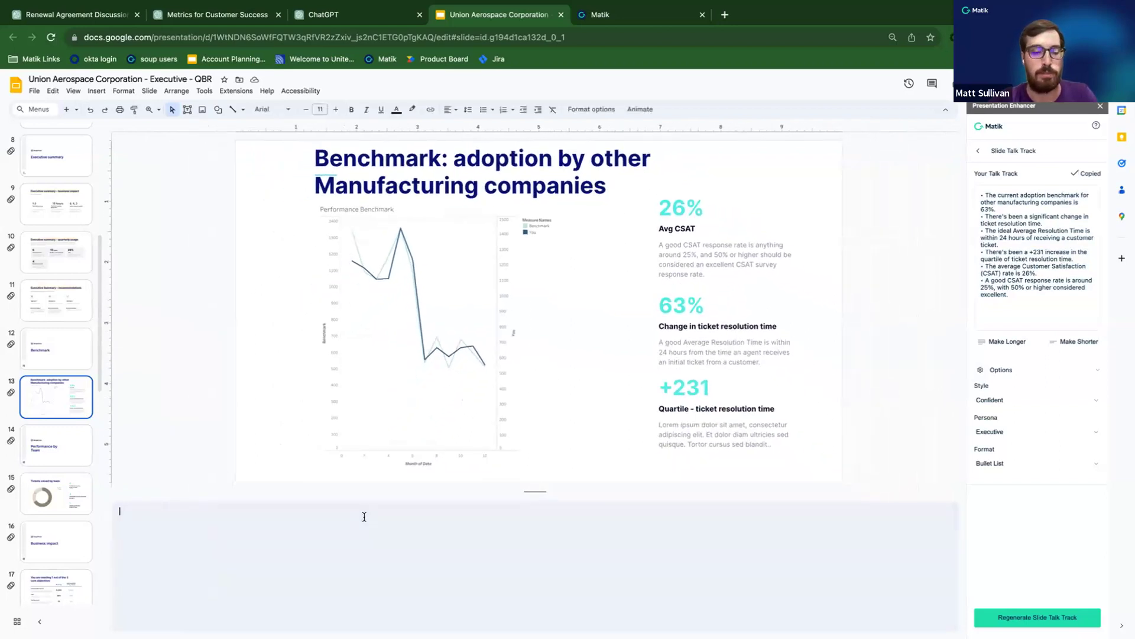
{"action": "key", "text": "ctrl+v"}
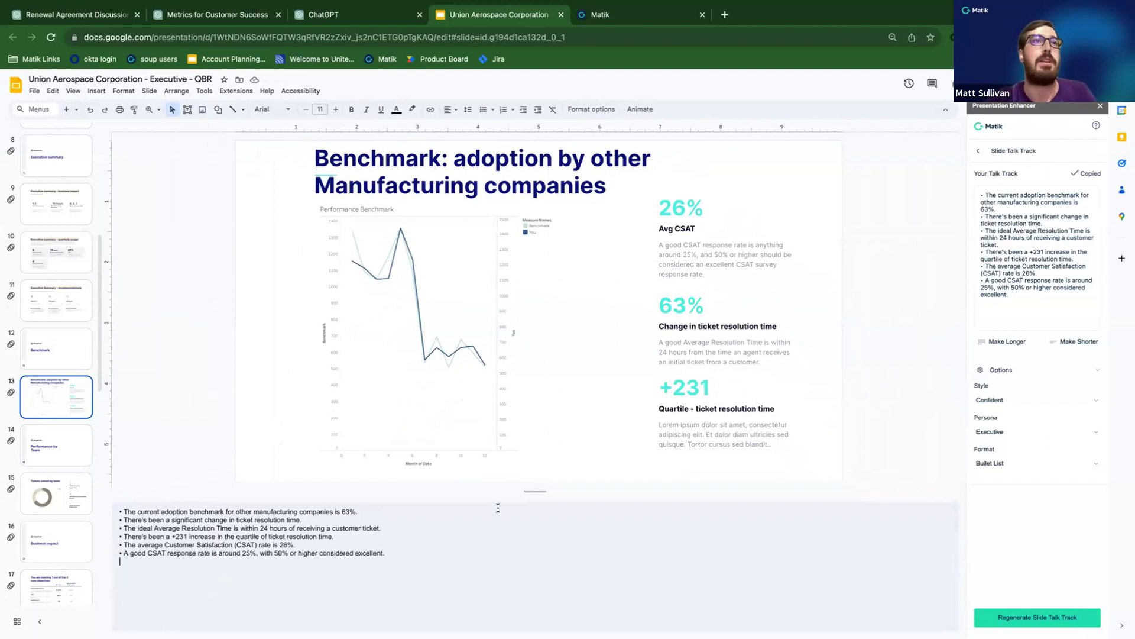
{"action": "left_click_drag", "start_coordinate": [534, 489], "coordinate": [533, 552]}
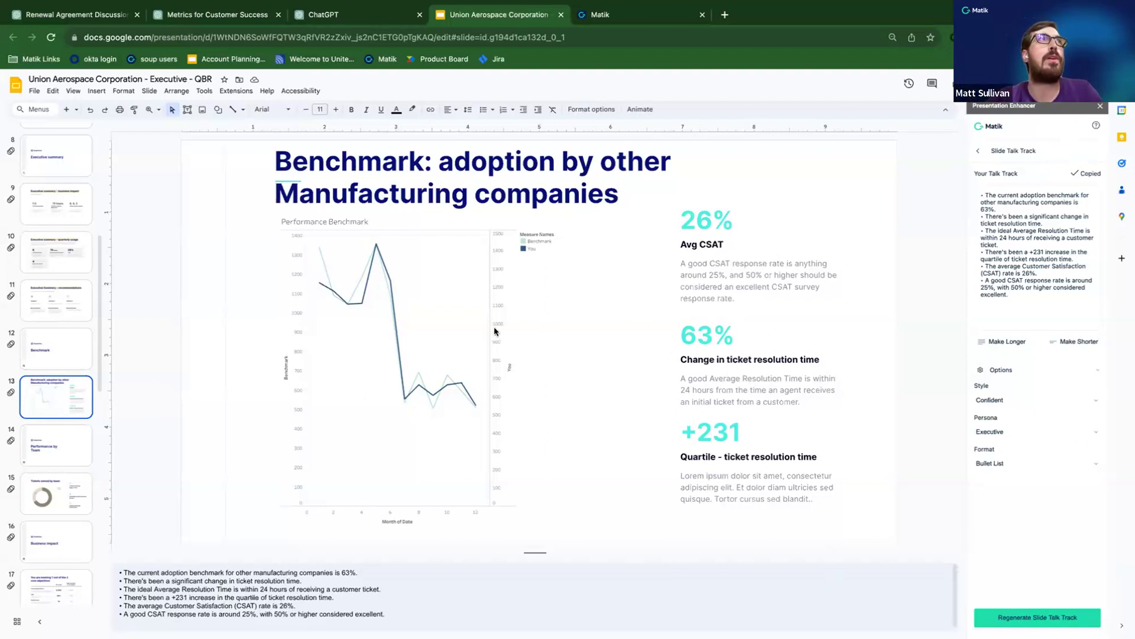
{"action": "key", "text": "Right"}
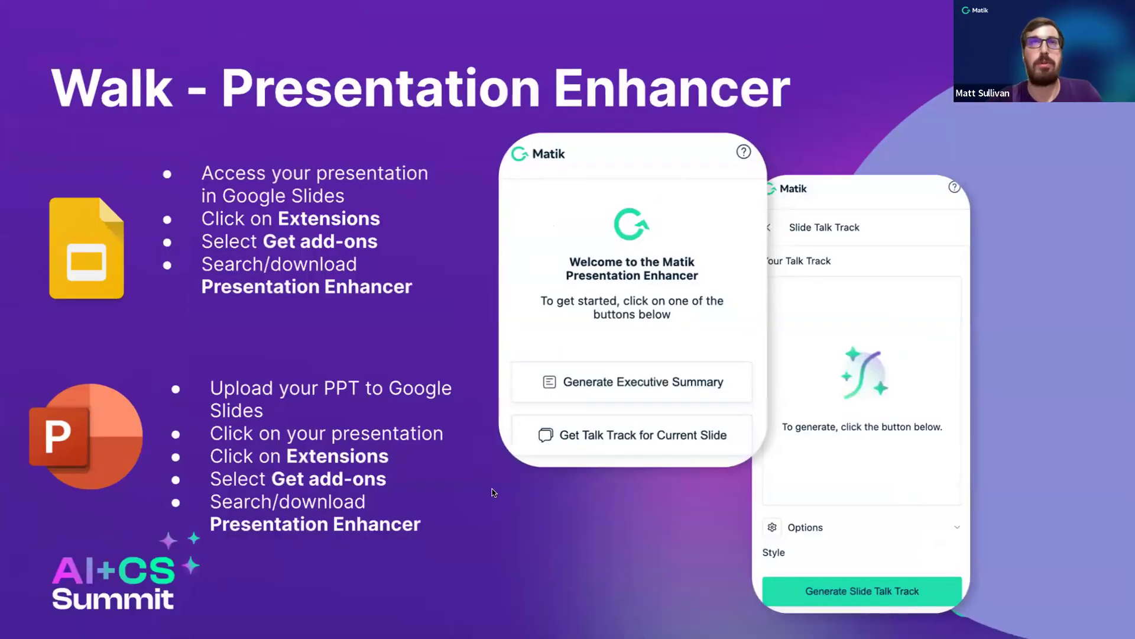
Advance to the Run - Content Builder slide, then switch back to the Union Aerospace QBR deck
{"action": "key", "text": "Right"}
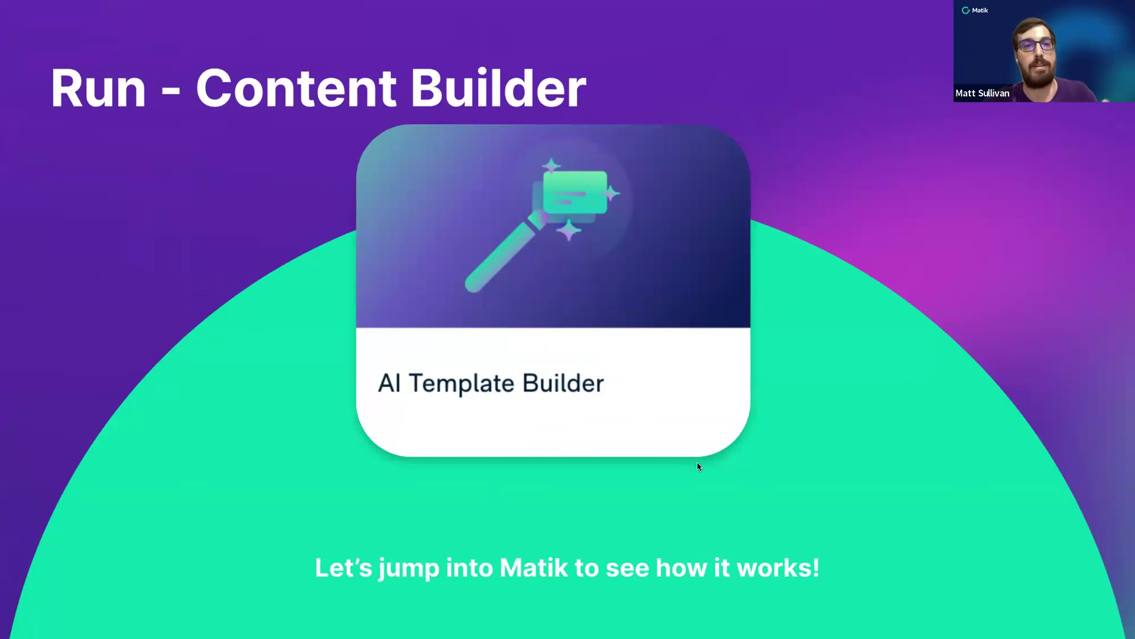
{"action": "key", "text": "ctrl+Right"}
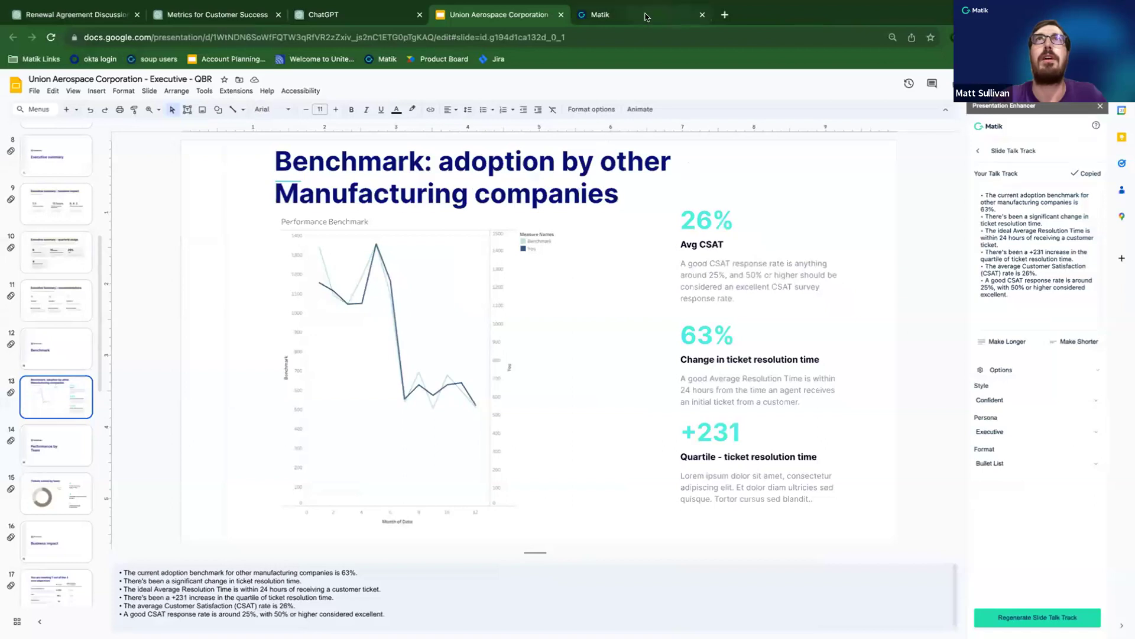
On the Matik signup page, autofill the name and e-mail, adding a plus-suffix to the address
{"action": "left_click", "coordinate": [646, 18]}
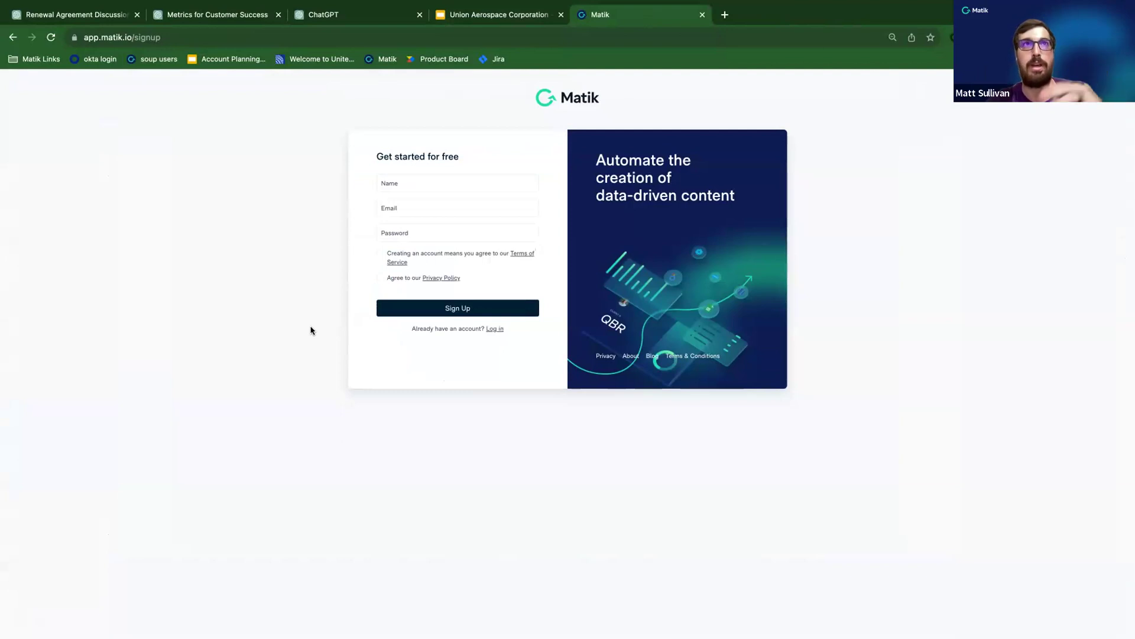
{"action": "left_click", "coordinate": [438, 182]}
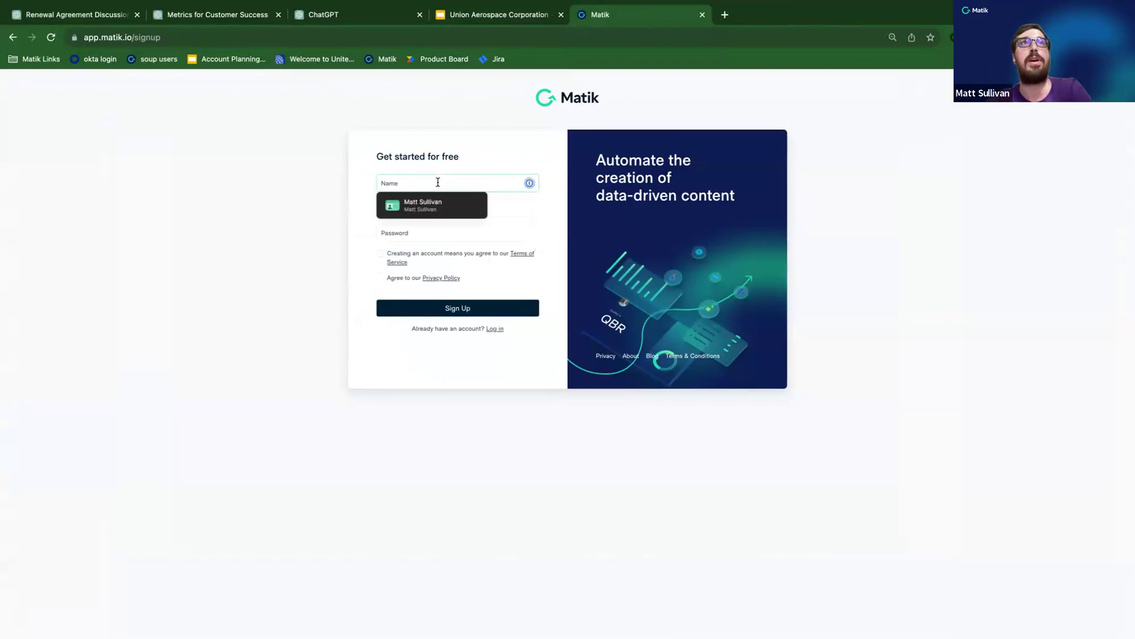
{"action": "left_click", "coordinate": [413, 211]}
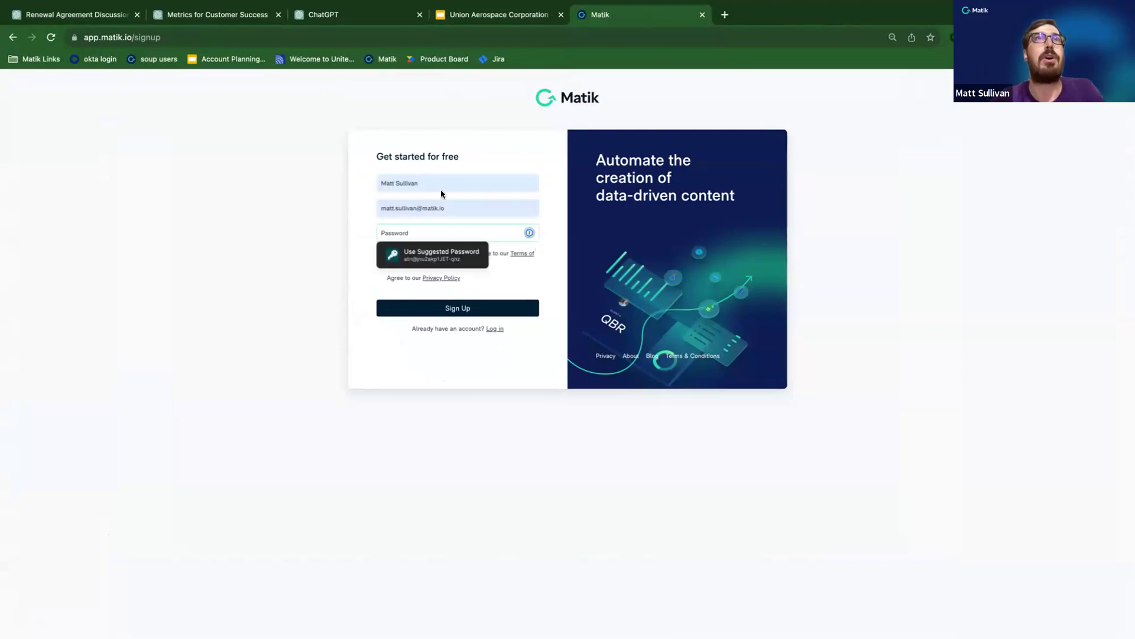
{"action": "left_click", "coordinate": [419, 179]}
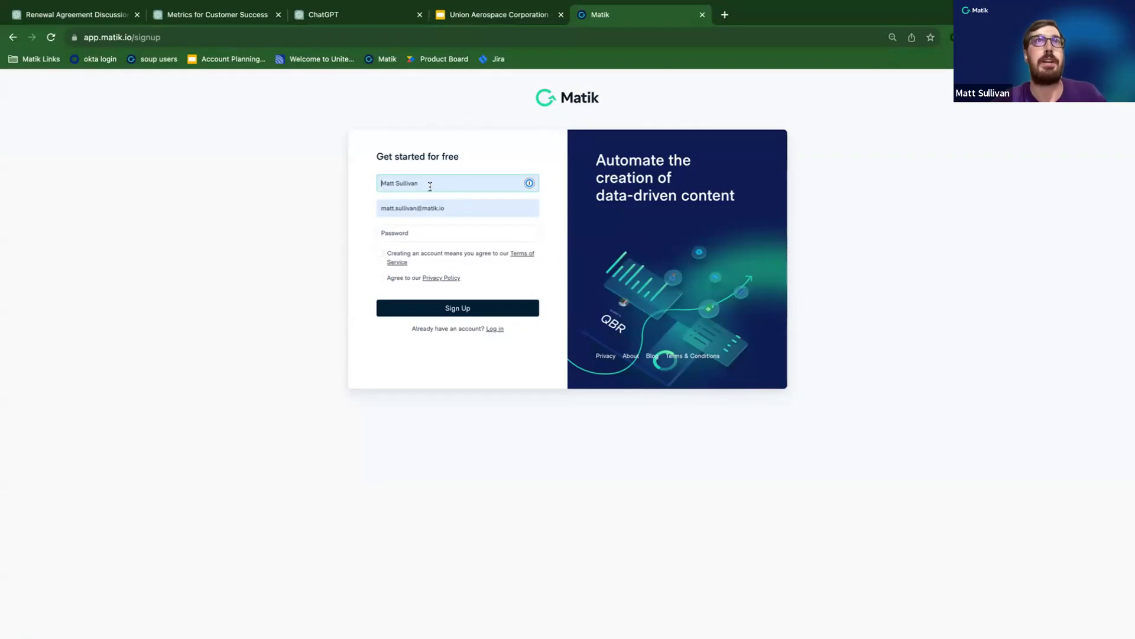
{"action": "left_click", "coordinate": [417, 207]}
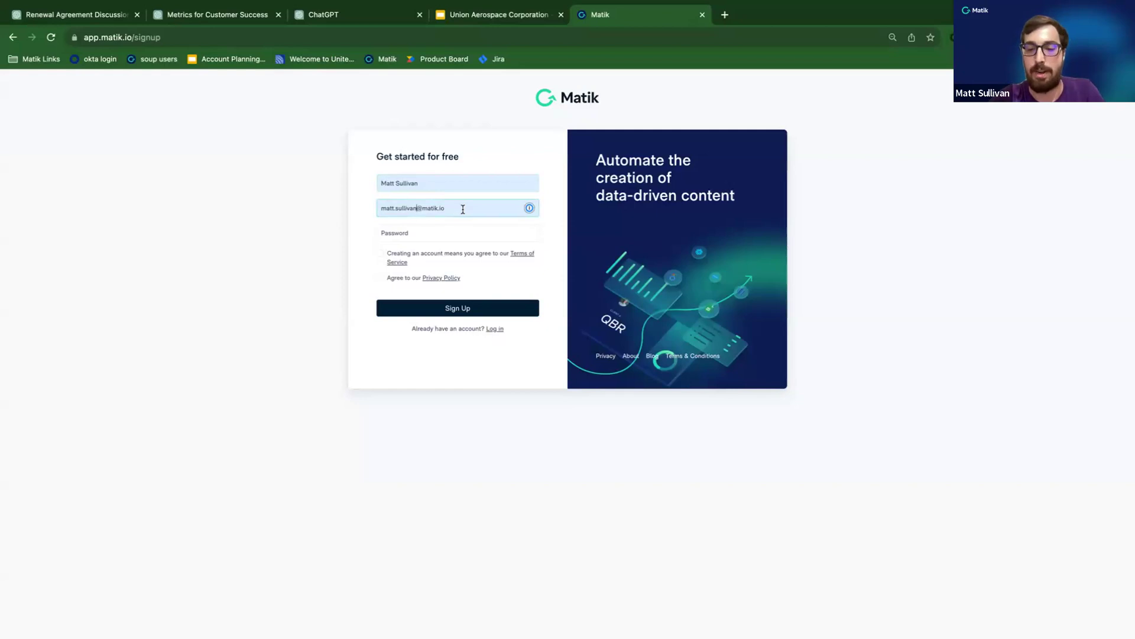
{"action": "left_click", "coordinate": [418, 208]}
{"action": "type", "text": "+"}
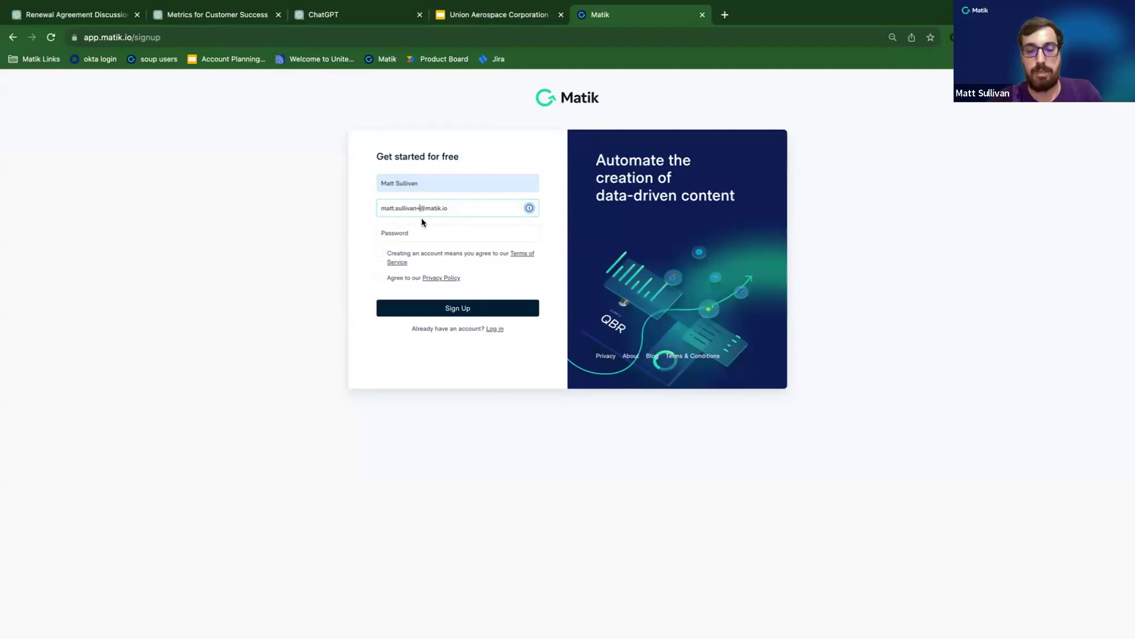
{"action": "type", "text": "aics"}
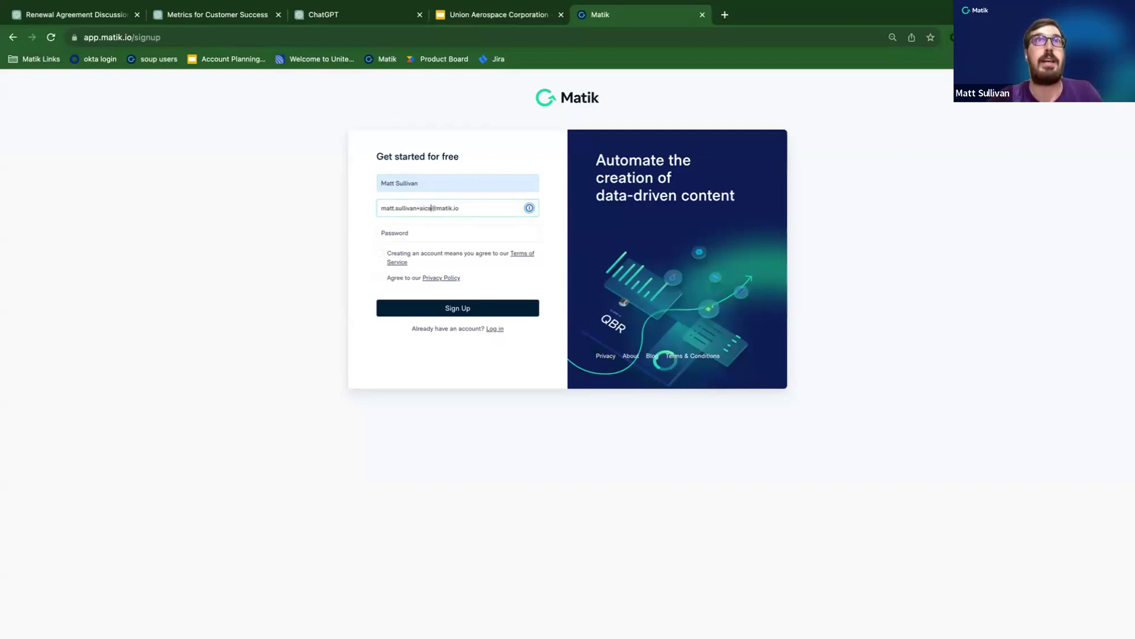
Enter the account password, accept the Terms of Service and Privacy Policy, and sign up
{"action": "left_click", "coordinate": [435, 234]}
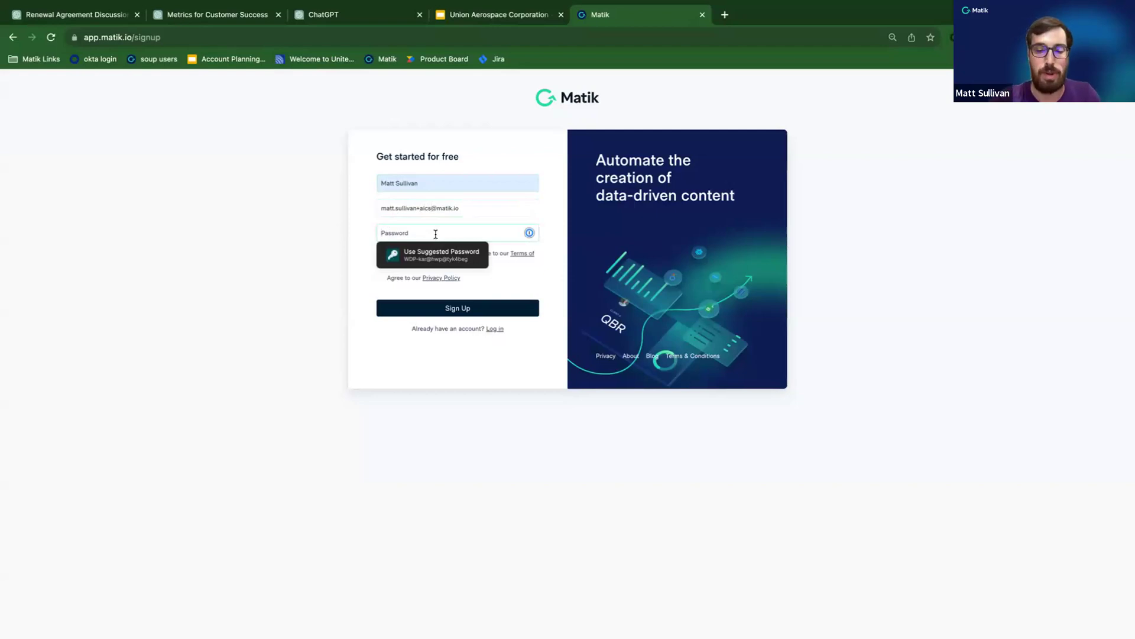
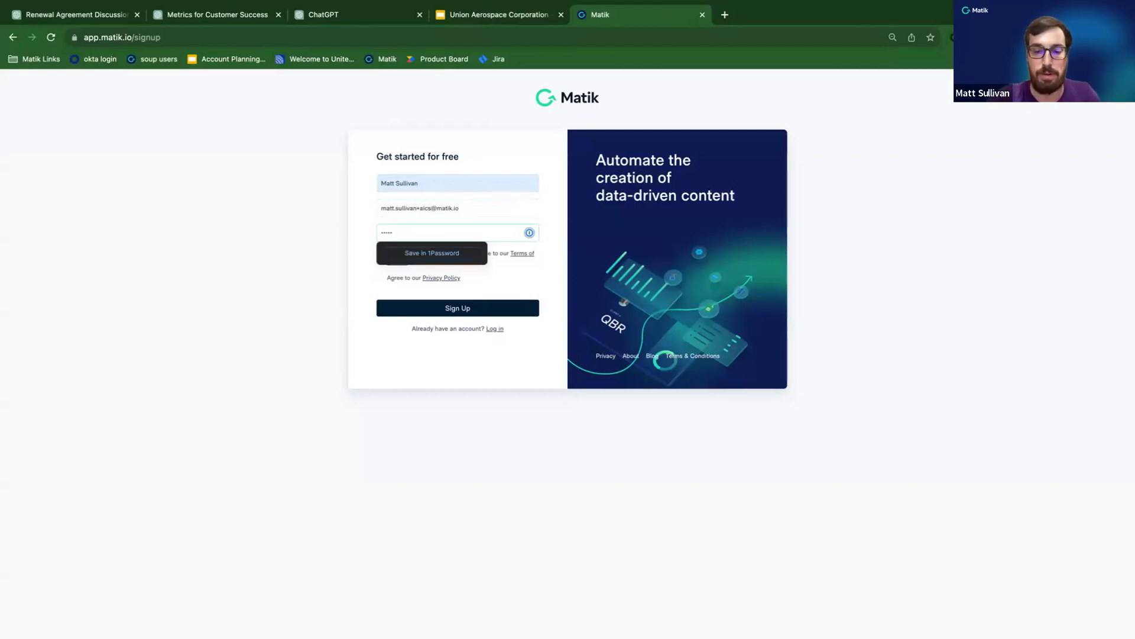
{"action": "key", "text": "BackSpace"}
{"action": "key", "text": "BackSpace"}
{"action": "key", "text": "BackSpace"}
{"action": "key", "text": "BackSpace"}
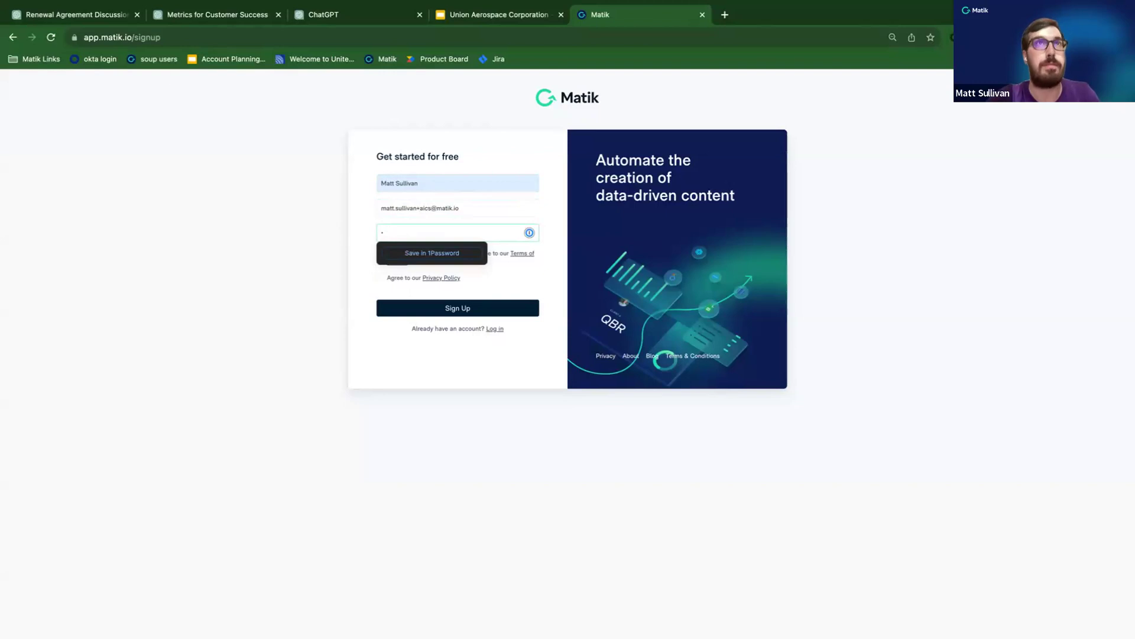
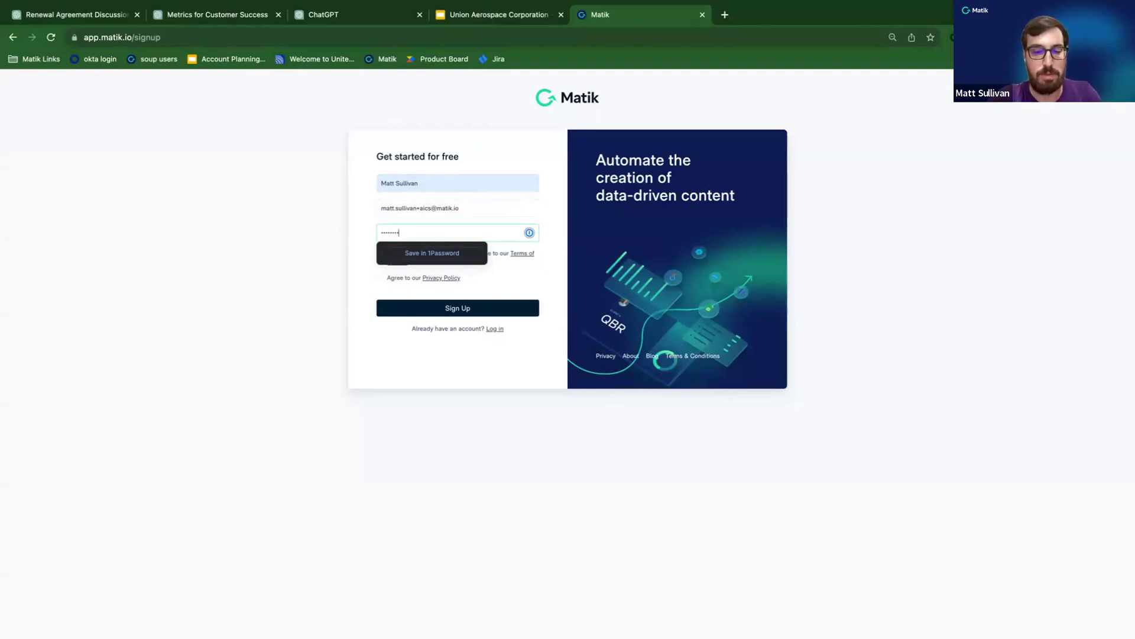
{"action": "left_click", "coordinate": [494, 271]}
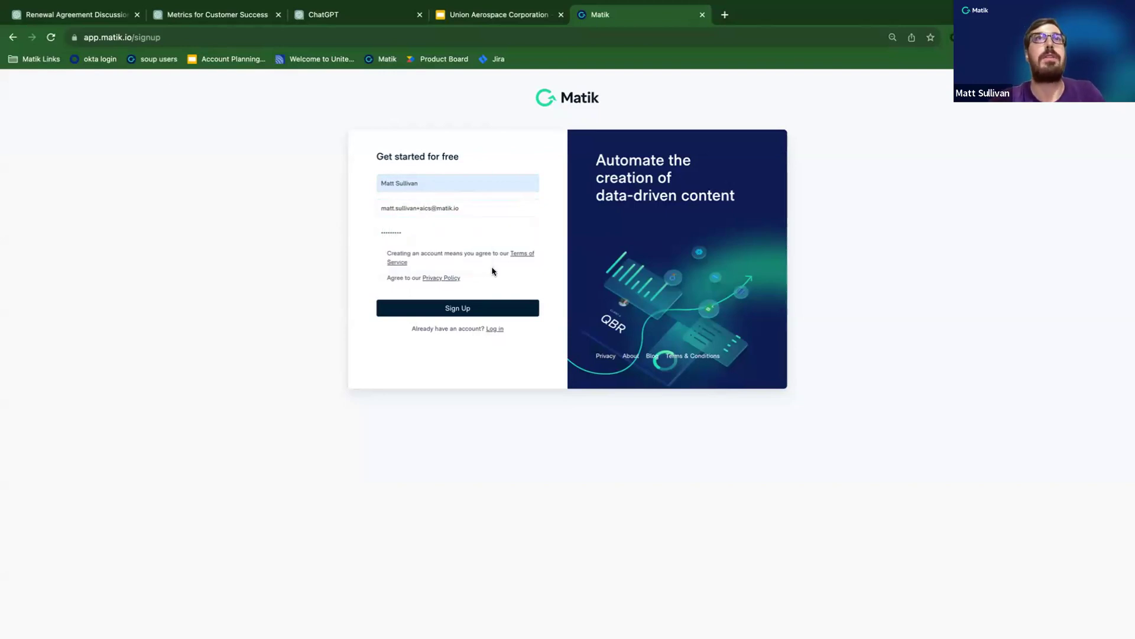
{"action": "left_click", "coordinate": [380, 254]}
{"action": "left_click", "coordinate": [380, 278]}
{"action": "left_click", "coordinate": [413, 309]}
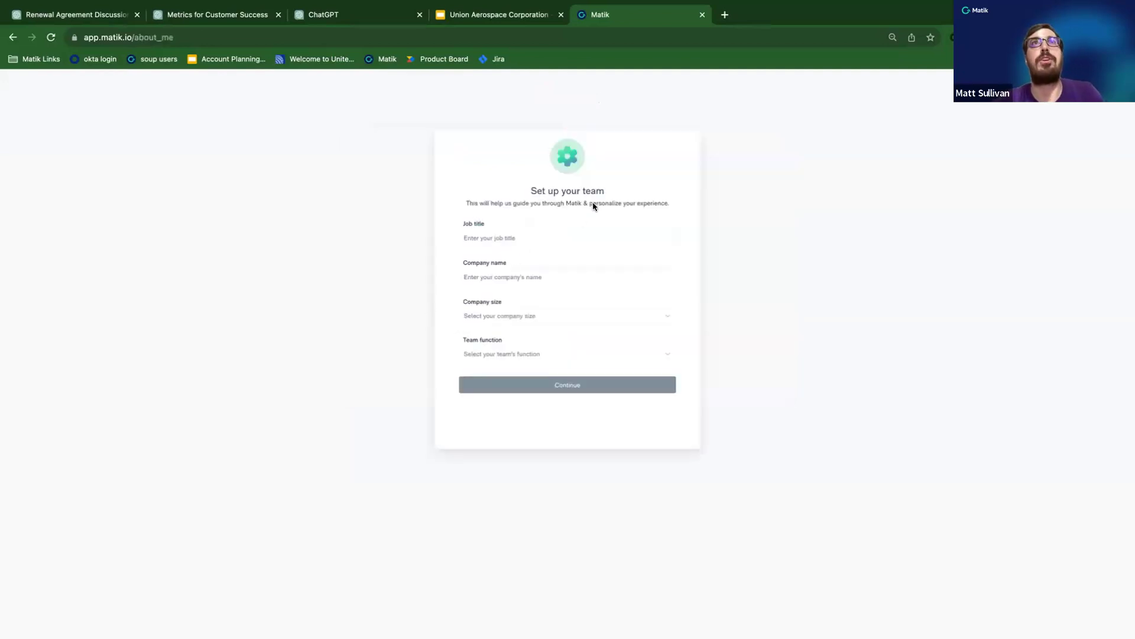
Enter job title 'Technical Account Manager', company 'Matik', size 2-50, team Customer Success, and continue
{"action": "left_click", "coordinate": [505, 237]}
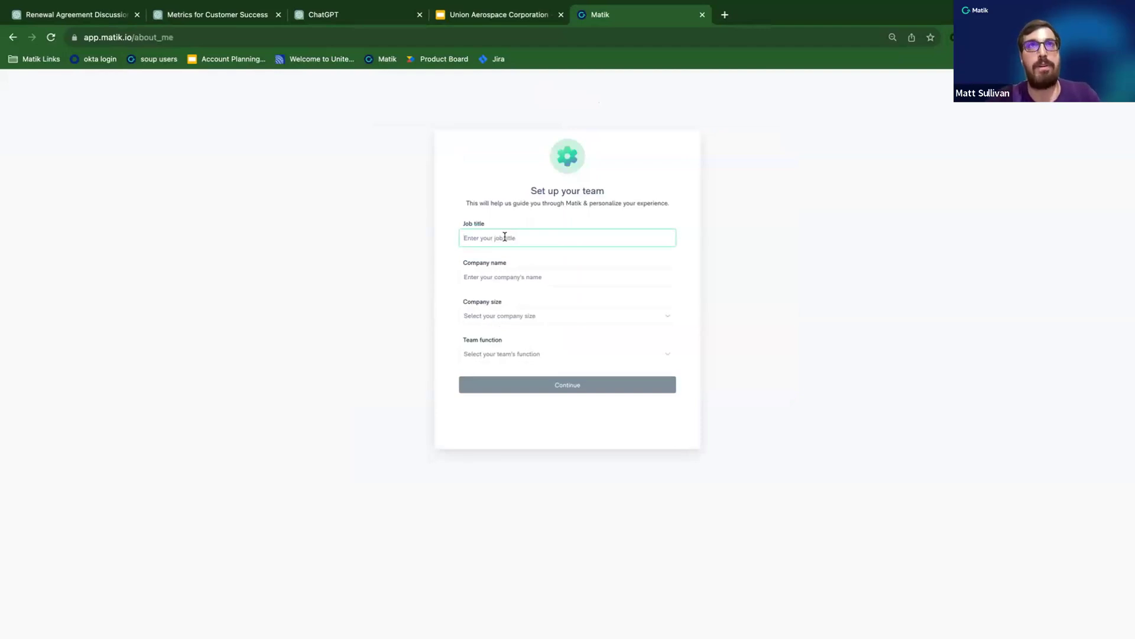
{"action": "type", "text": "T"}
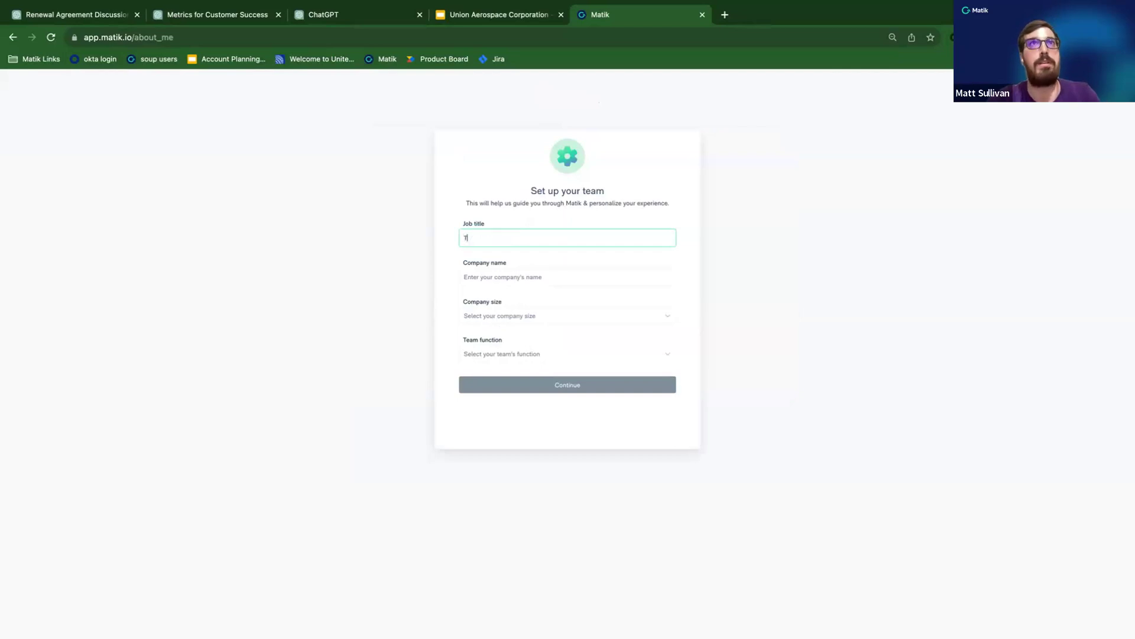
{"action": "type", "text": "echnical Ac"}
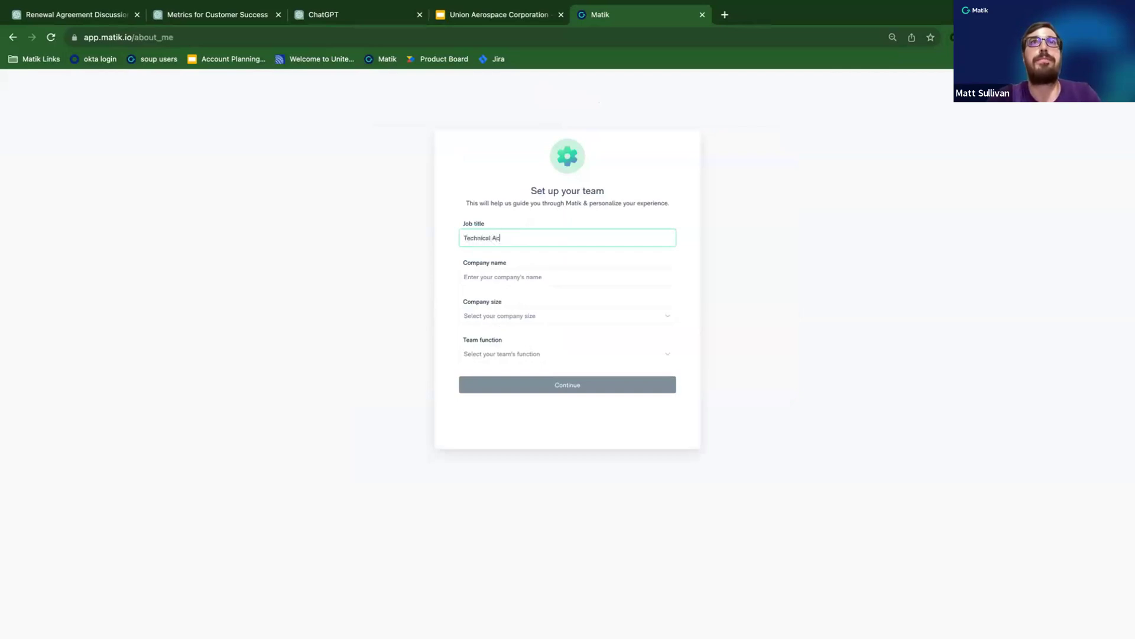
{"action": "type", "text": "count Manager"}
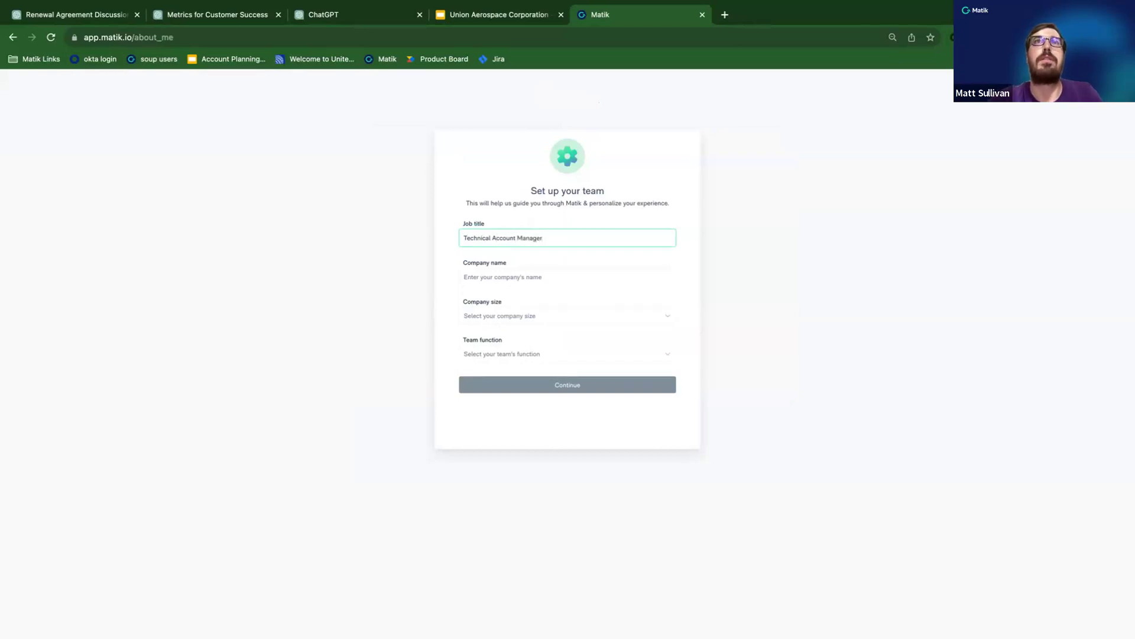
{"action": "key", "text": "Tab"}
{"action": "type", "text": "Matik"}
{"action": "key", "text": "Tab"}
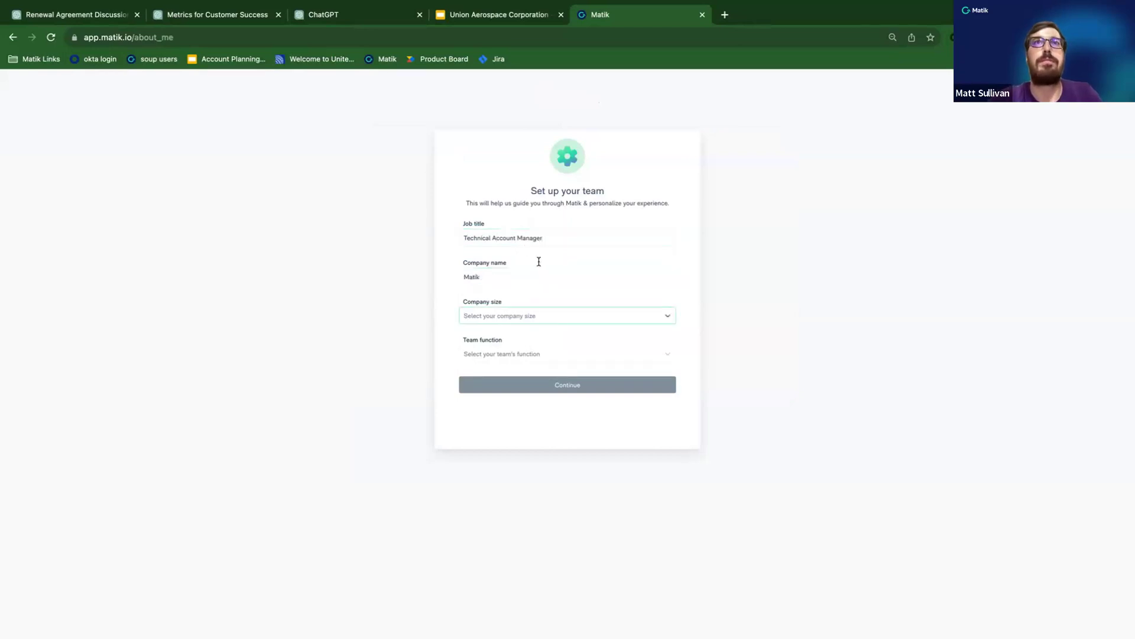
{"action": "left_click", "coordinate": [529, 311]}
{"action": "left_click", "coordinate": [519, 355]}
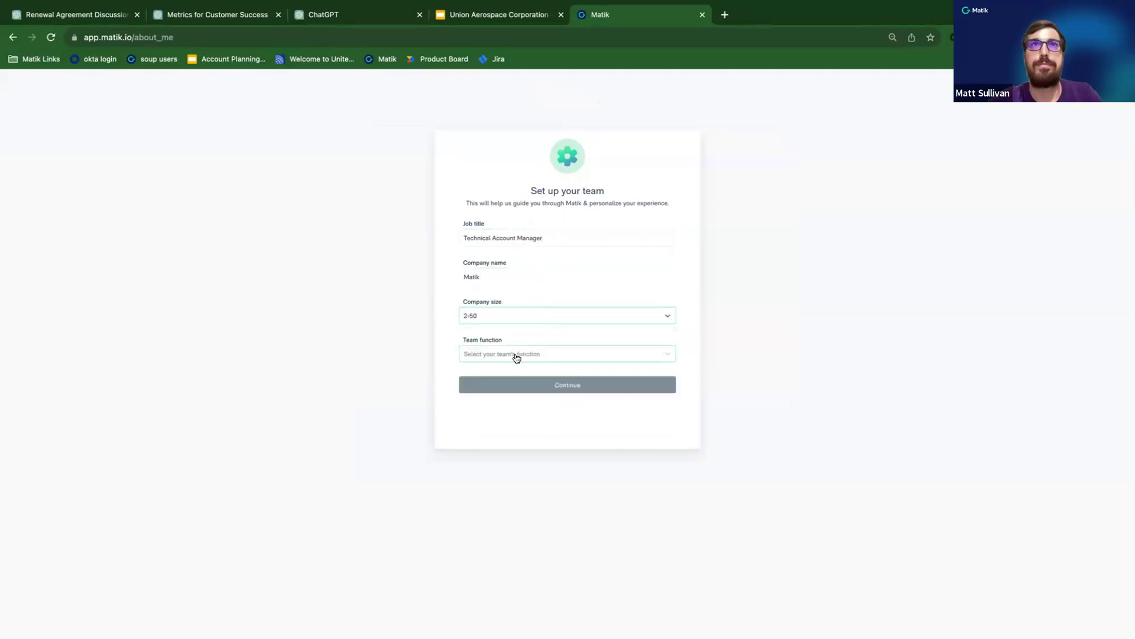
{"action": "left_click", "coordinate": [515, 356]}
{"action": "left_click", "coordinate": [529, 374]}
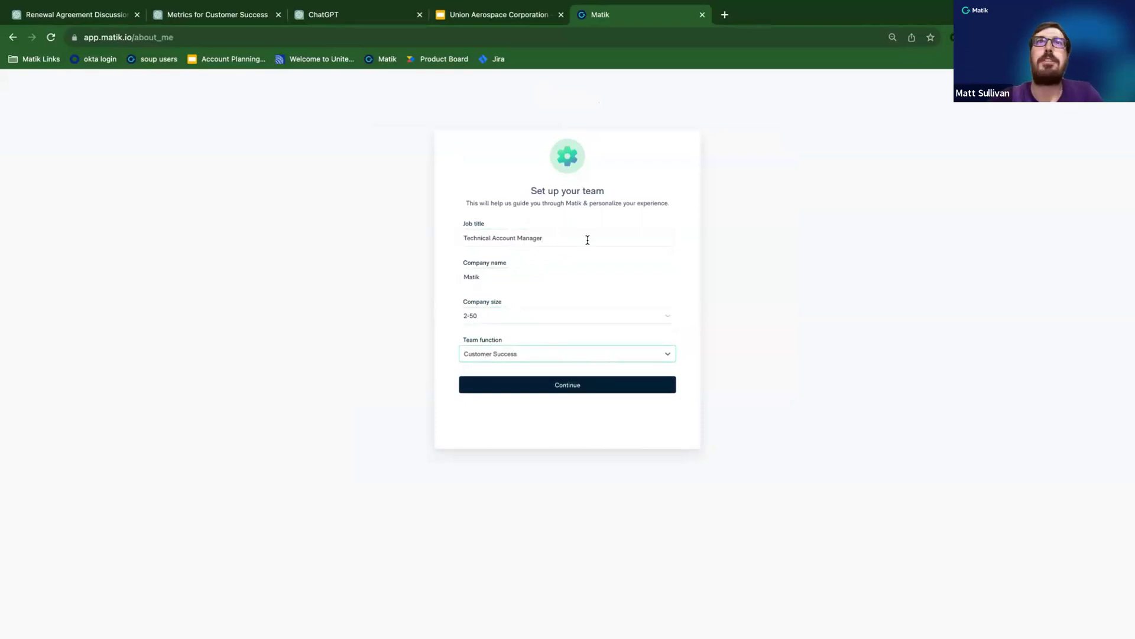
{"action": "left_click", "coordinate": [518, 388]}
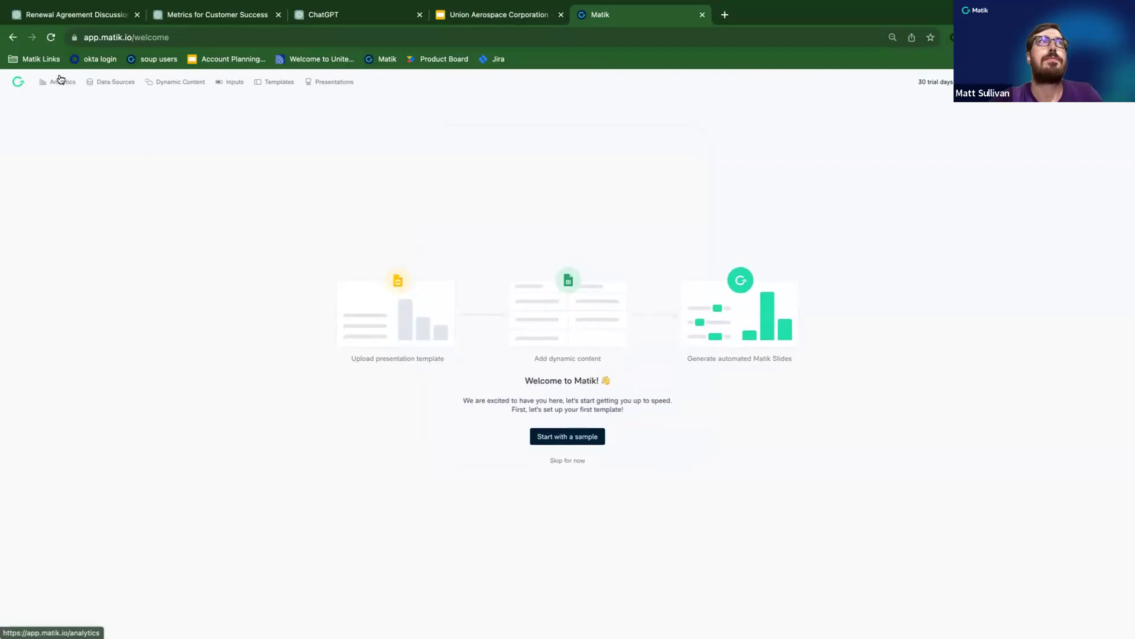
From the Matik home page, launch the AI Template Builder under Create a New Template
{"action": "left_click", "coordinate": [20, 86]}
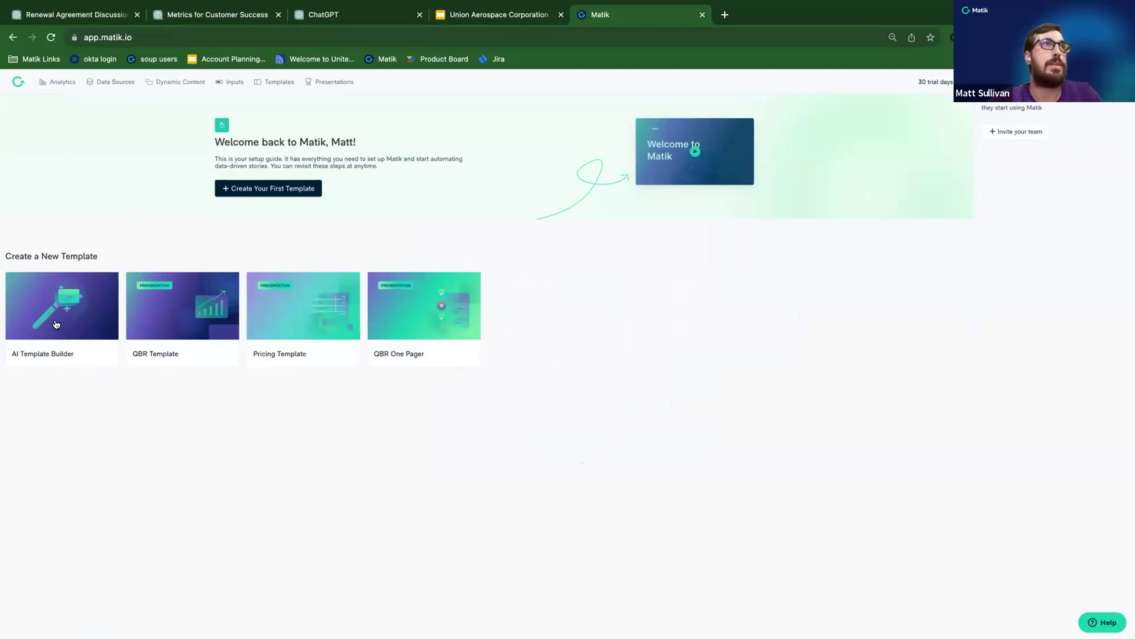
{"action": "left_click", "coordinate": [56, 324]}
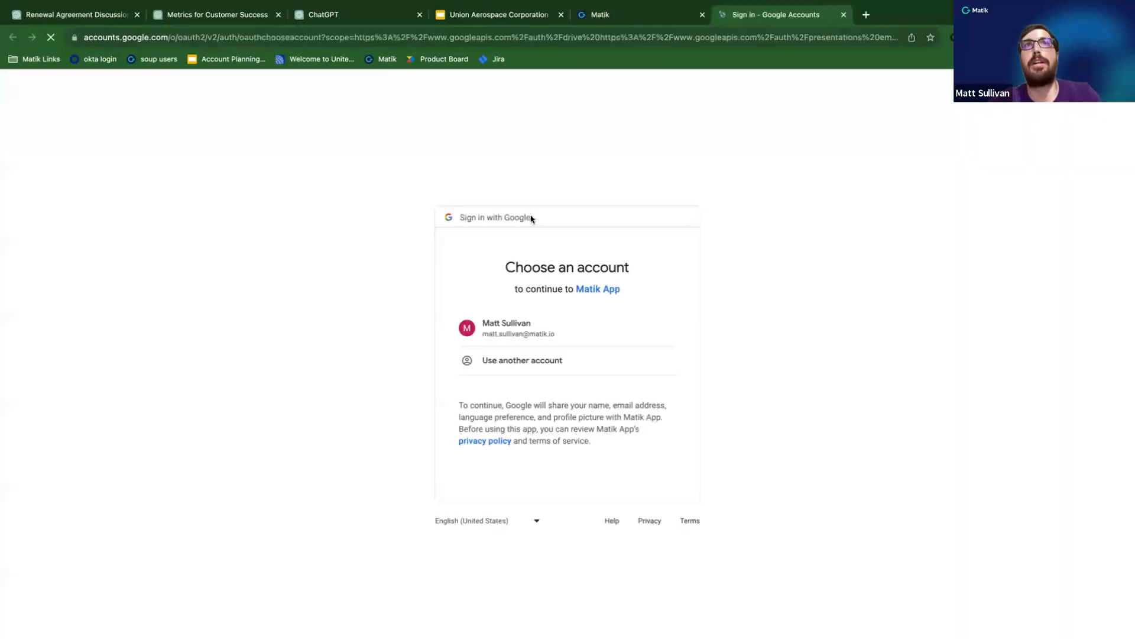
Sign in with the existing Google account and allow Matik App access to Drive, Slides and Sheets
{"action": "left_click", "coordinate": [524, 329]}
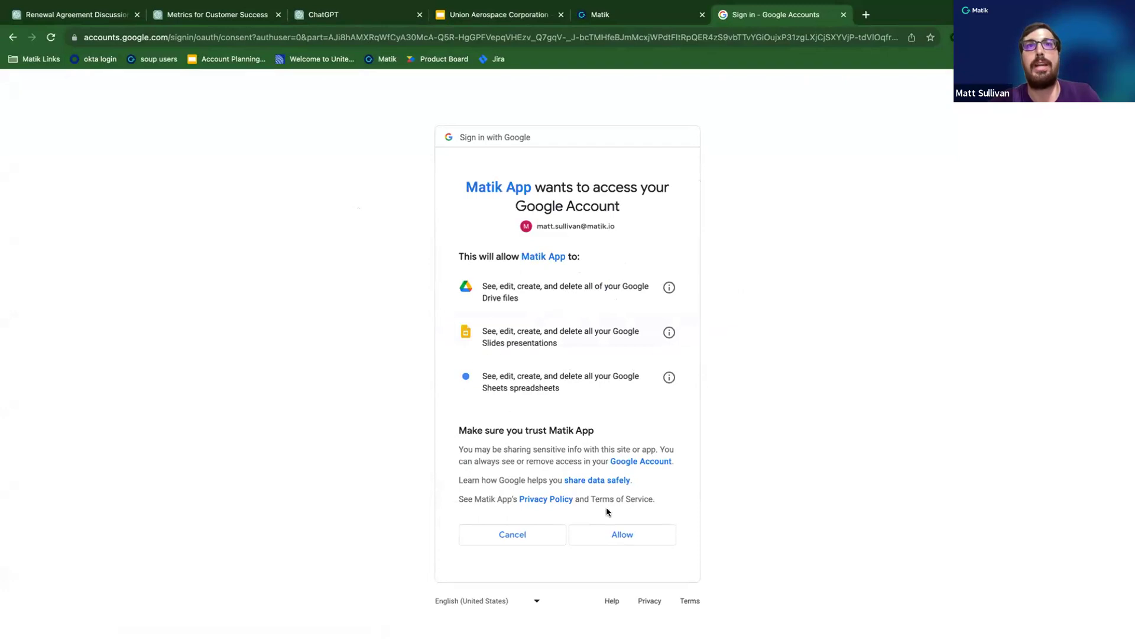
{"action": "left_click", "coordinate": [611, 532]}
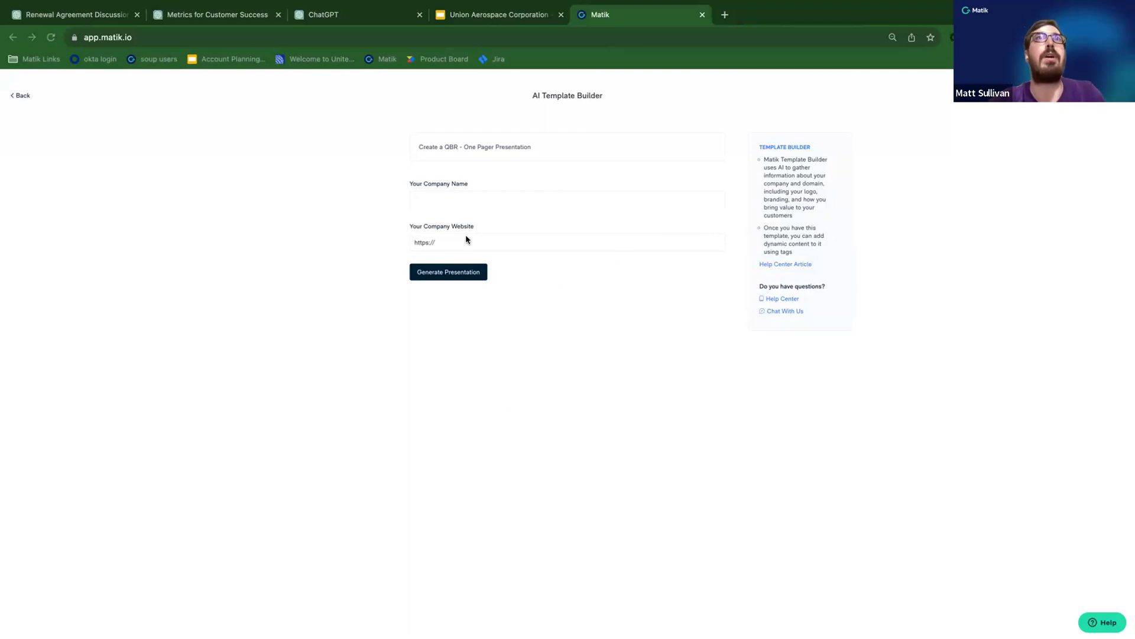
{"action": "triple_click", "coordinate": [442, 240]}
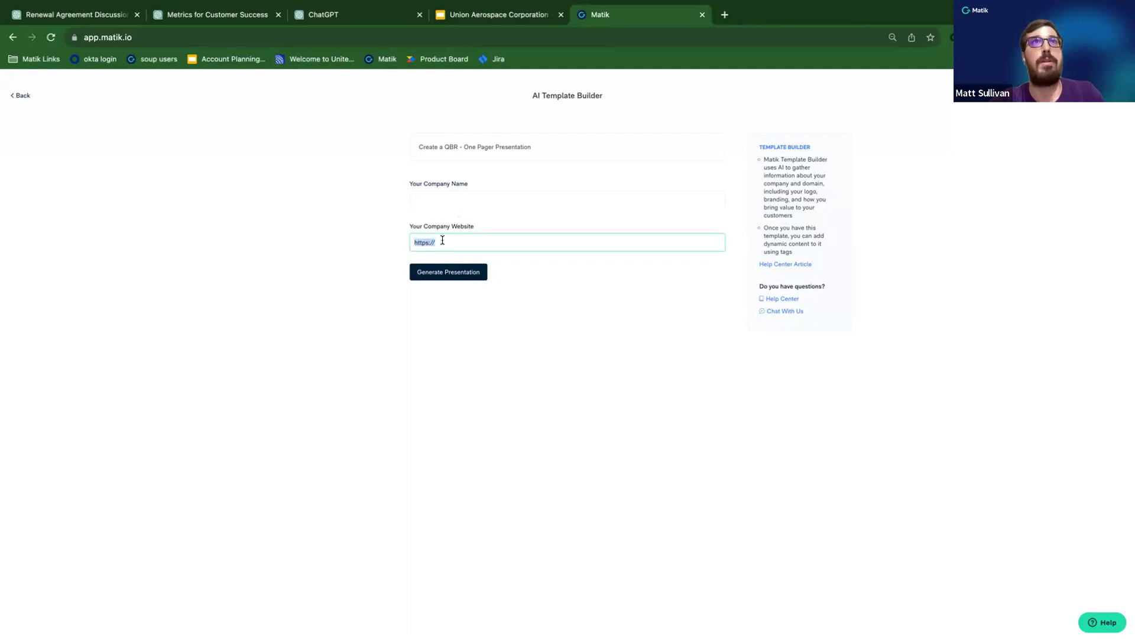
{"action": "type", "text": "https://www.servicetitan.com/"}
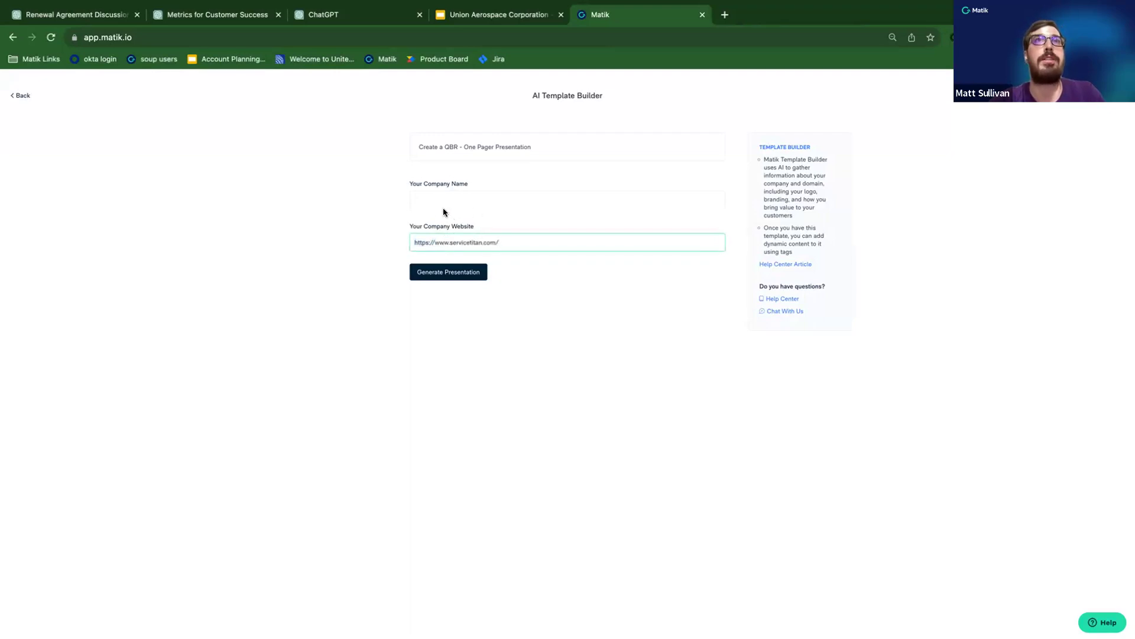
{"action": "left_click", "coordinate": [465, 199]}
{"action": "type", "text": "ServiceTitan"}
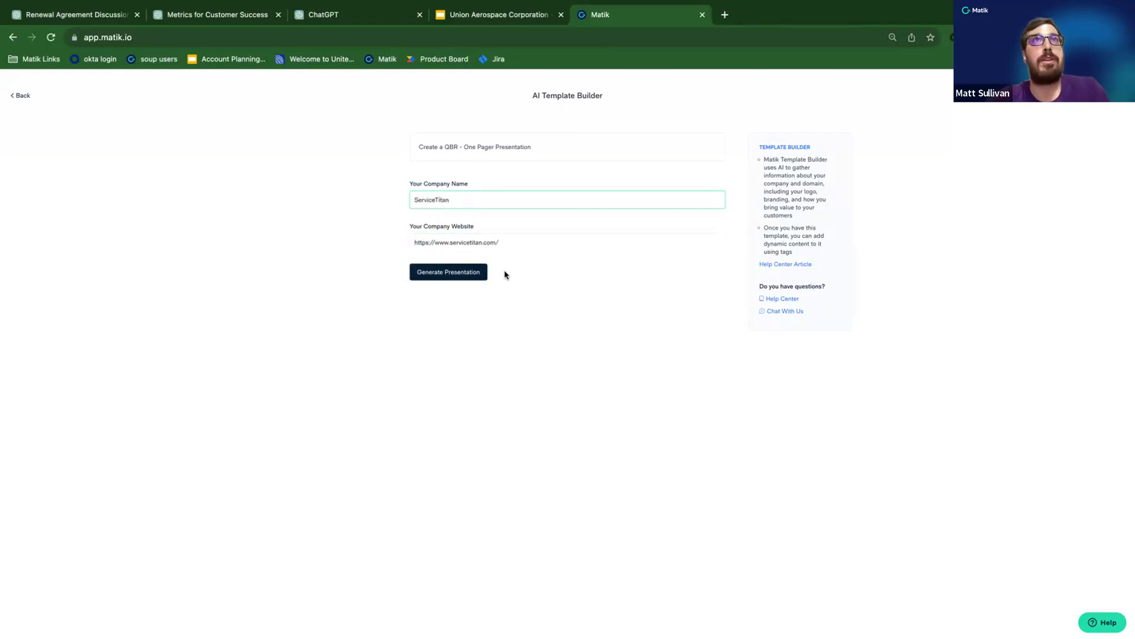
{"action": "left_click", "coordinate": [534, 139]}
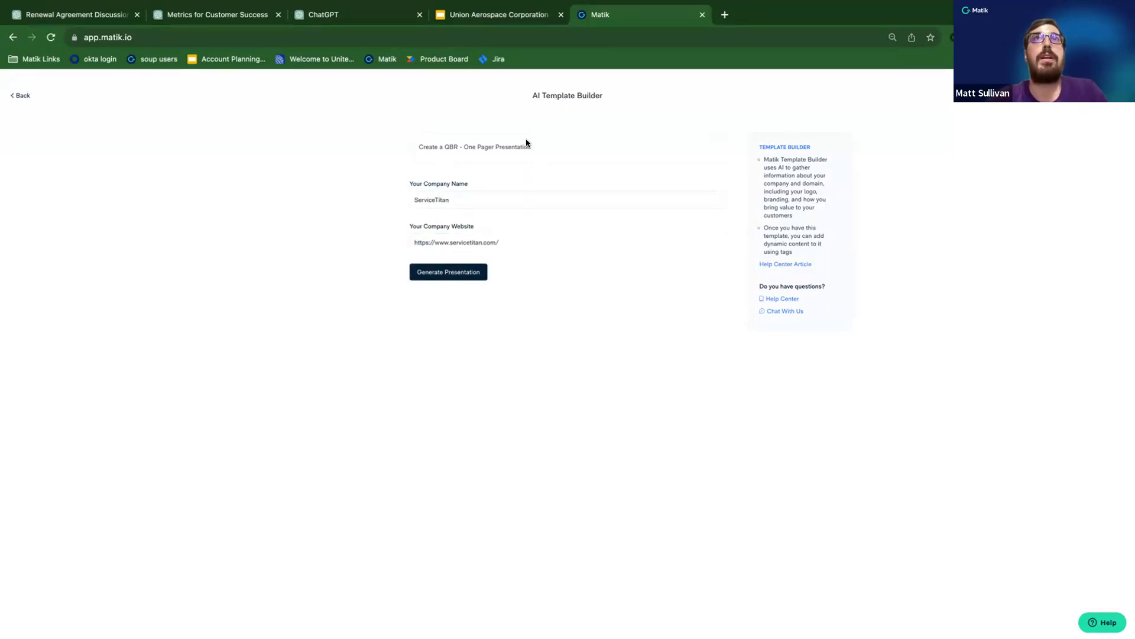
{"action": "left_click", "coordinate": [436, 272]}
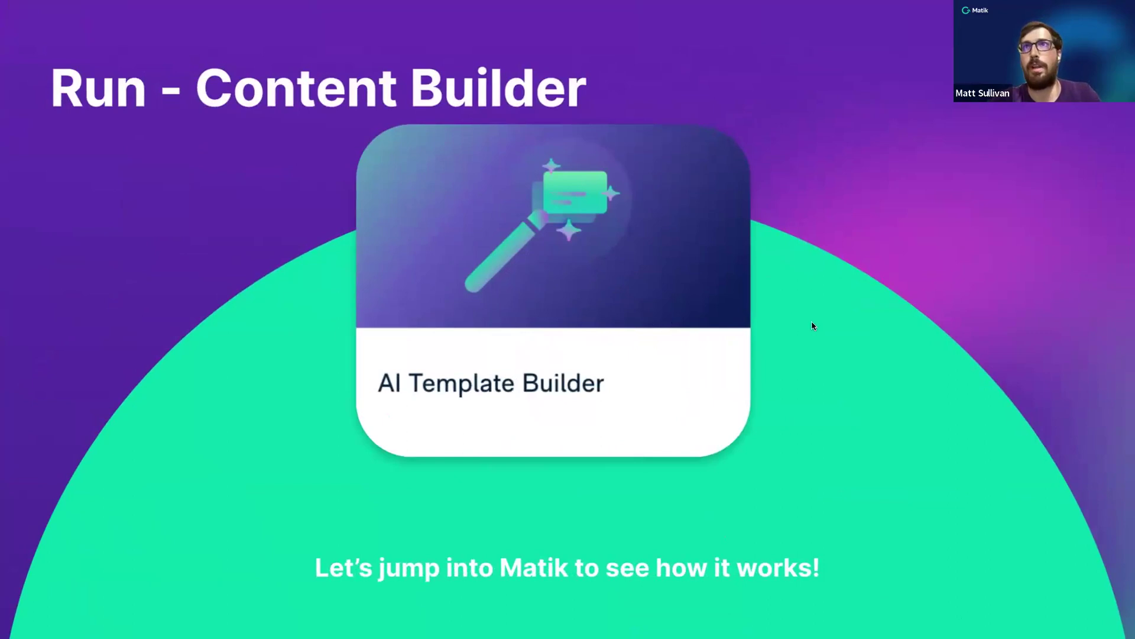
{"action": "key", "text": "Right"}
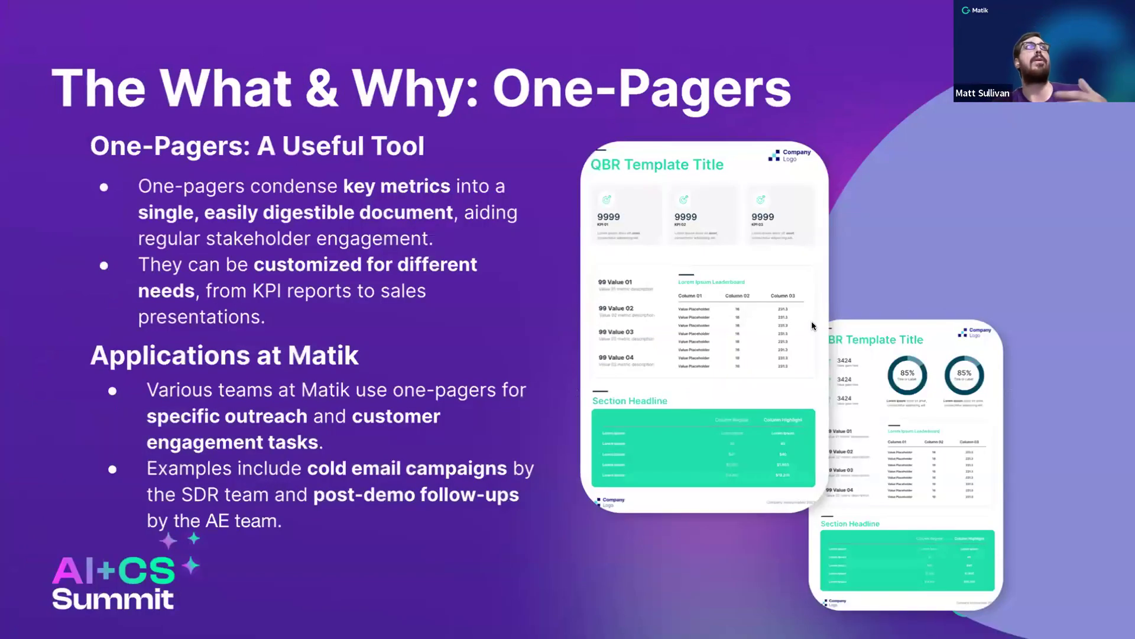